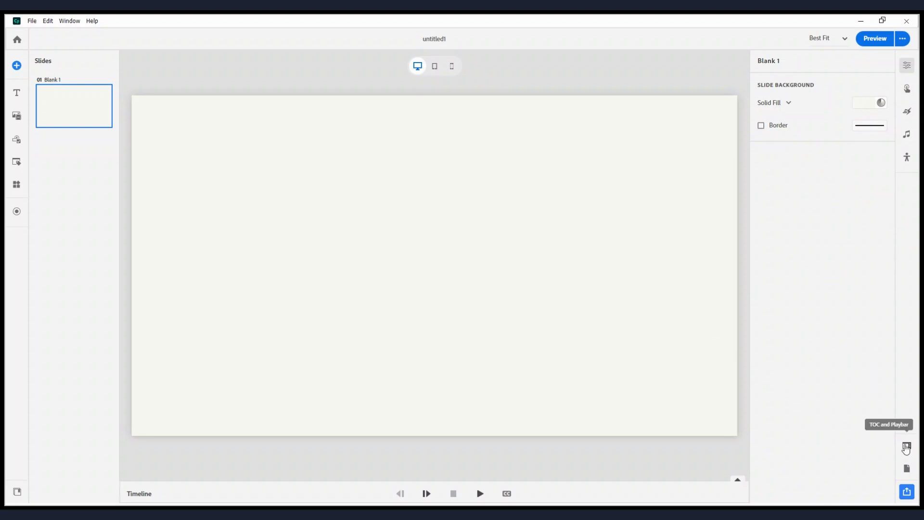
# Set the project's proportional content display to 100% and check the available desktop dimensions
pyautogui.click(907, 468)
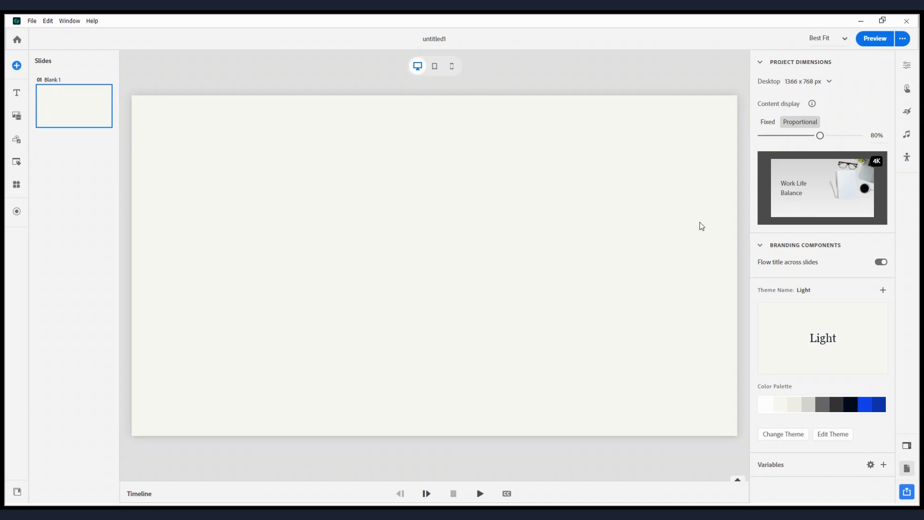
pyautogui.scroll(-2, 774, 355)
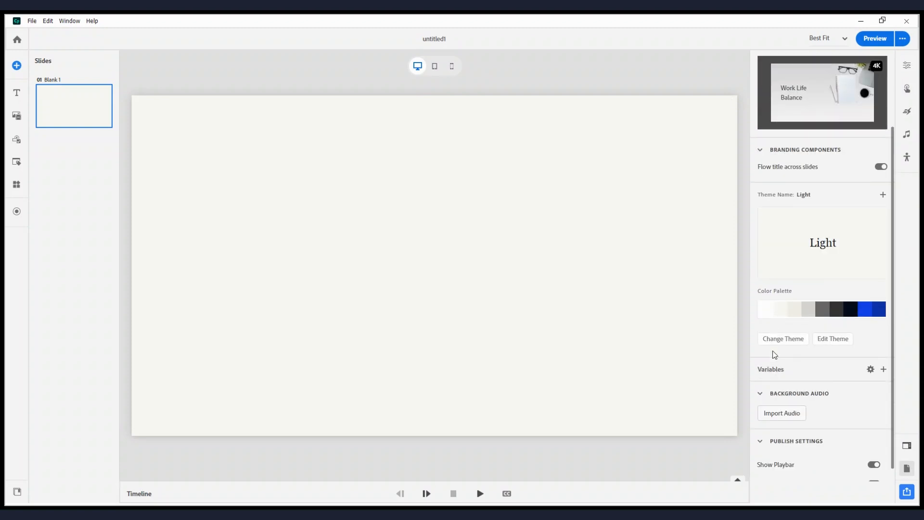
pyautogui.scroll(2, 773, 349)
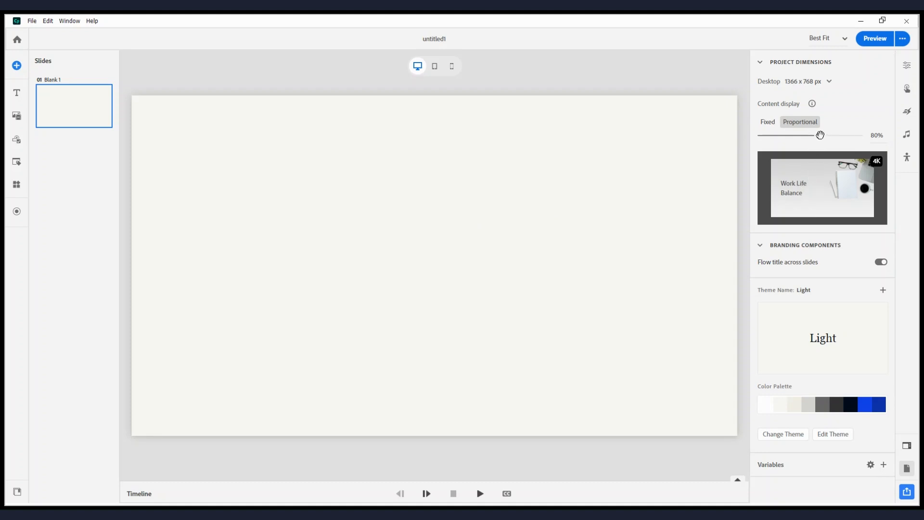
pyautogui.moveTo(821, 135); pyautogui.dragTo(859, 136)
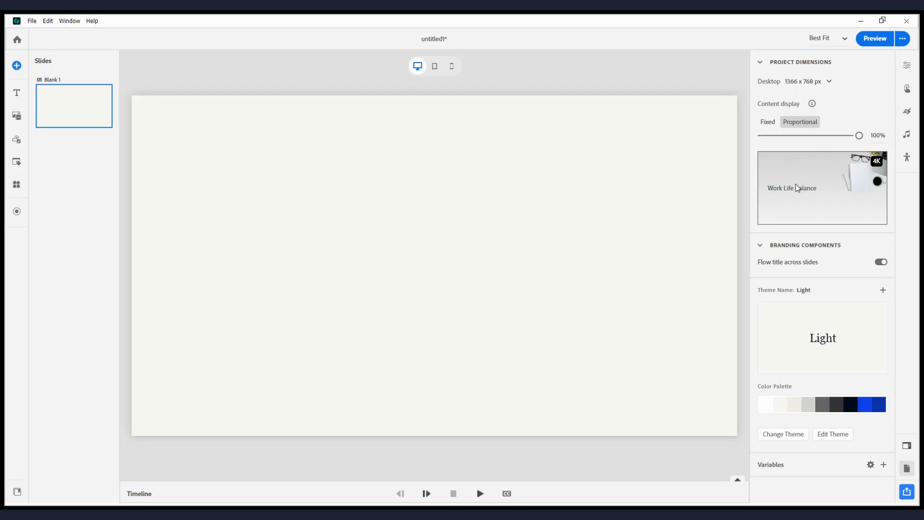
pyautogui.click(809, 87)
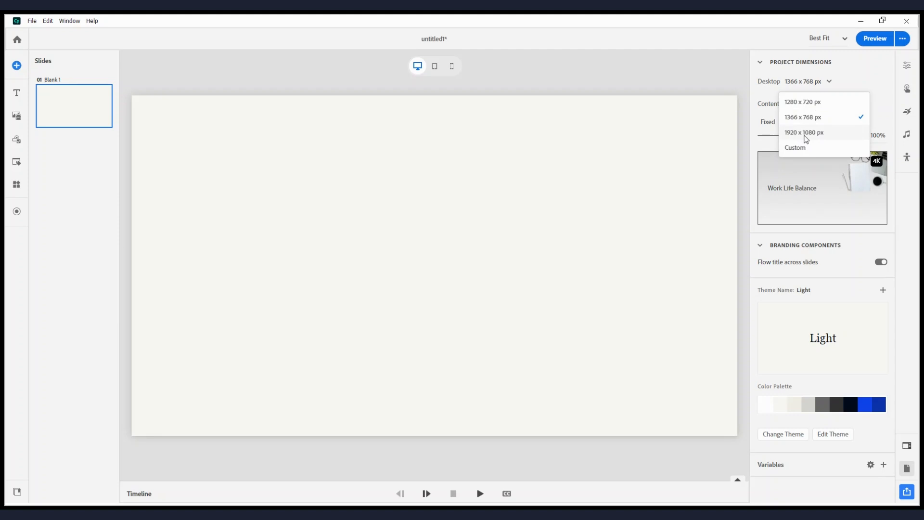
pyautogui.click(711, 230)
# Open the Light theme for editing and review its color configuration and system colors
pyautogui.scroll(-2, 830, 284)
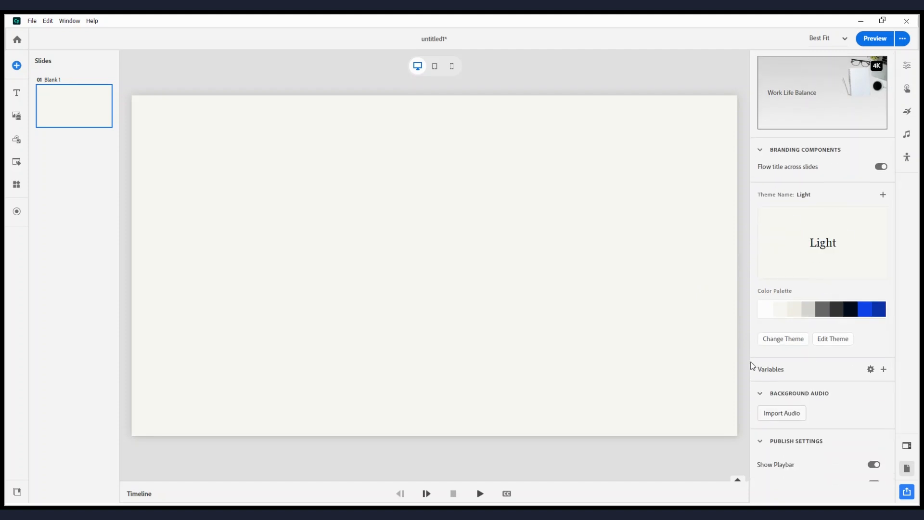
pyautogui.click(835, 338)
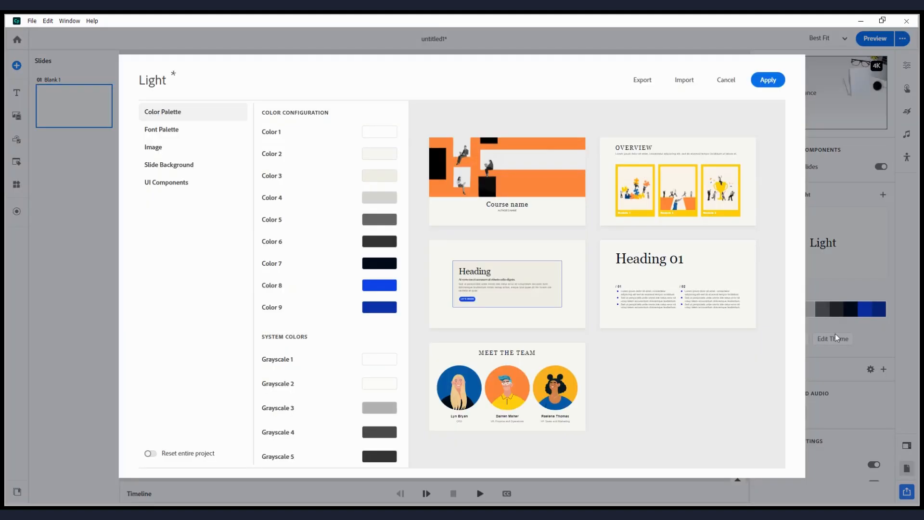
pyautogui.scroll(-2, 306, 154)
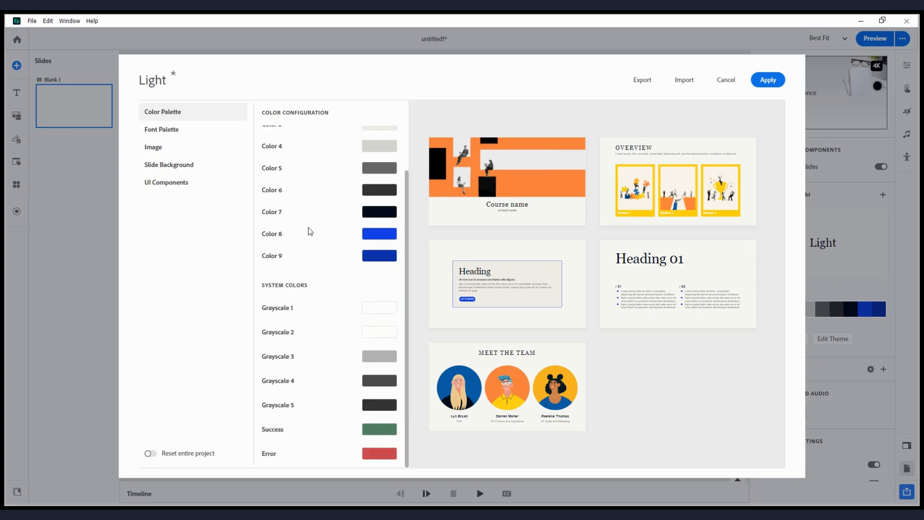
pyautogui.scroll(2, 310, 232)
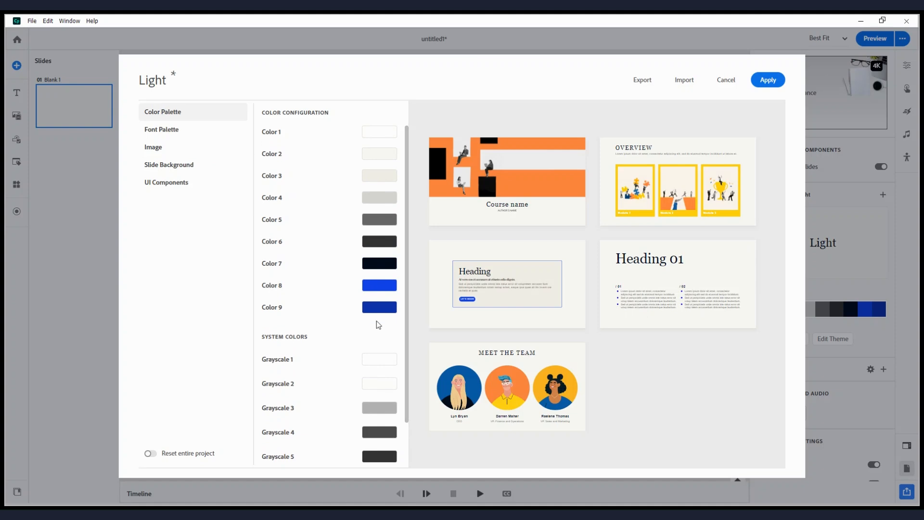
# Set Color 2 of the theme's color palette to the dark blue swatch
pyautogui.click(381, 132)
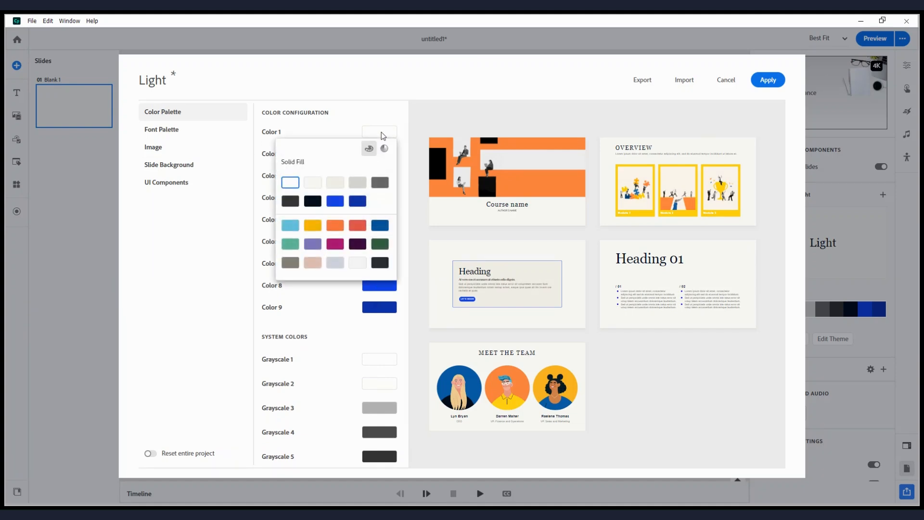
pyautogui.click(322, 131)
pyautogui.click(374, 151)
pyautogui.click(357, 225)
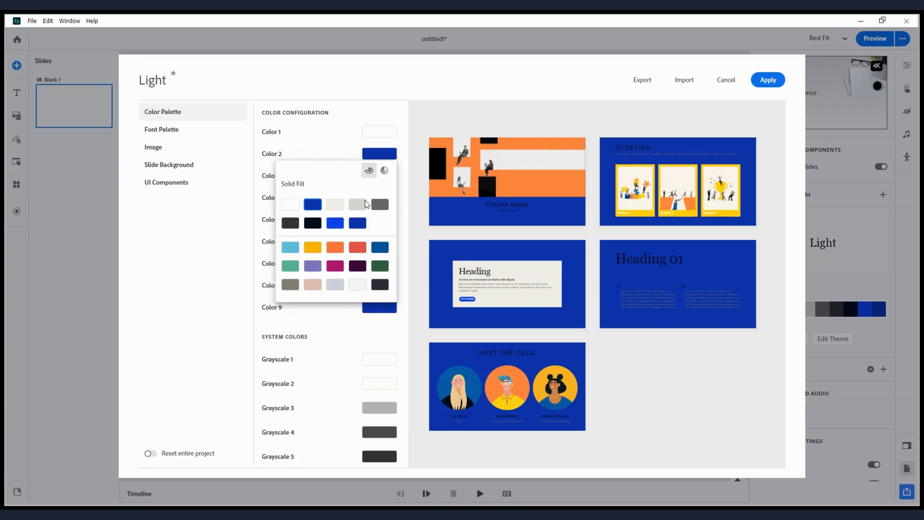
pyautogui.click(318, 140)
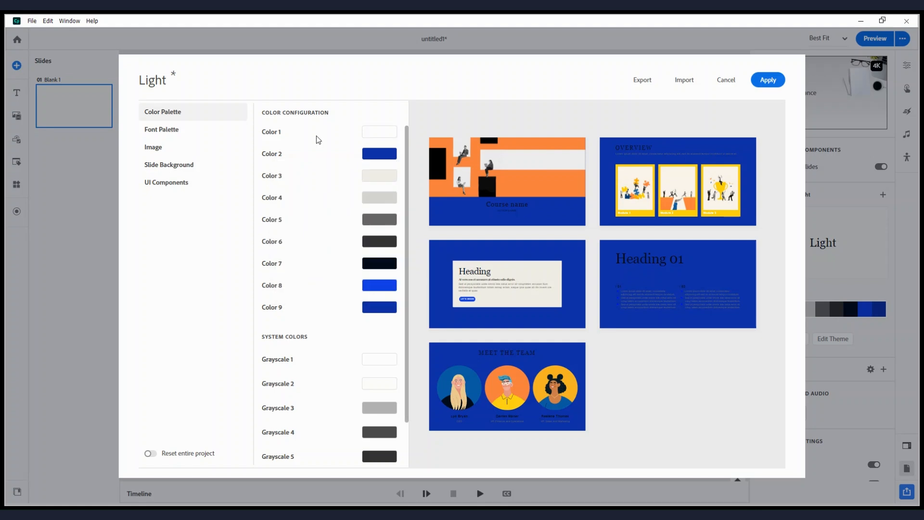
# Change Color 2 of the theme's color palette to the white swatch
pyautogui.click(389, 155)
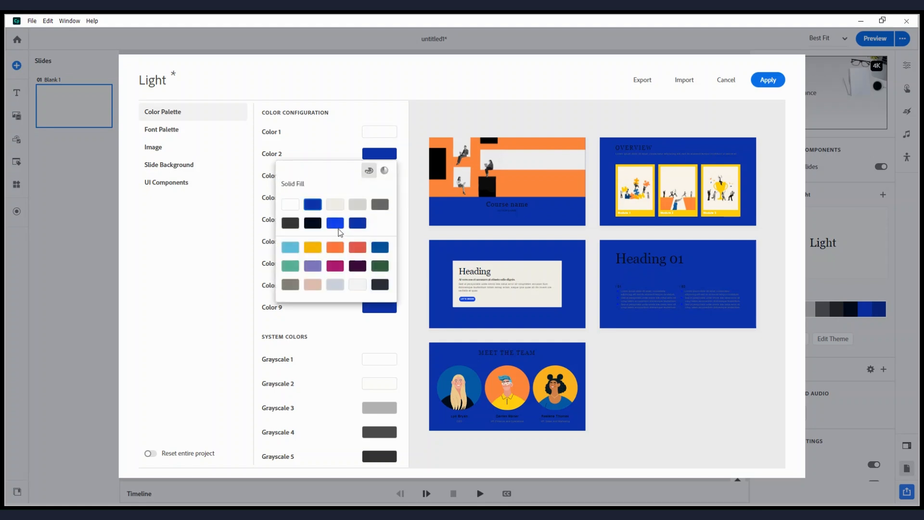
pyautogui.click(291, 204)
pyautogui.click(305, 150)
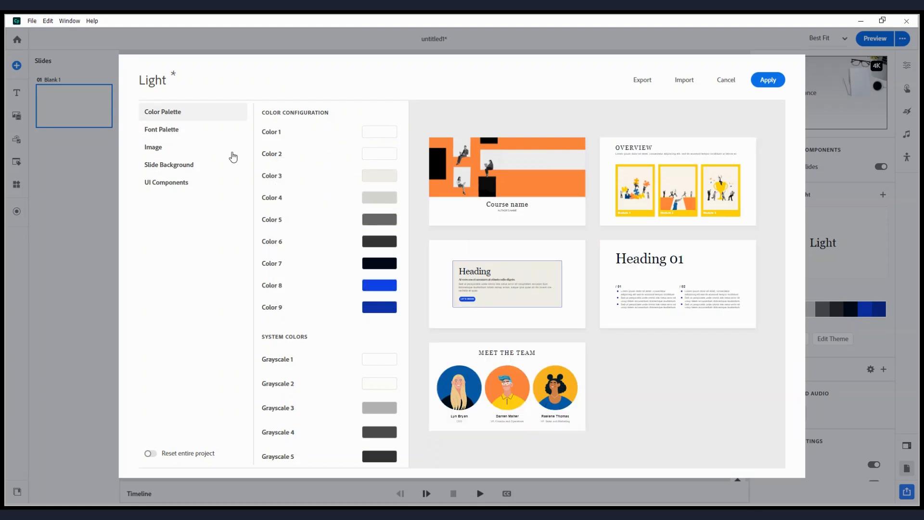
# Examine the theme's font palette, checking the formatting of the Heading 2, Heading 5 and Body 1 presets
pyautogui.click(170, 130)
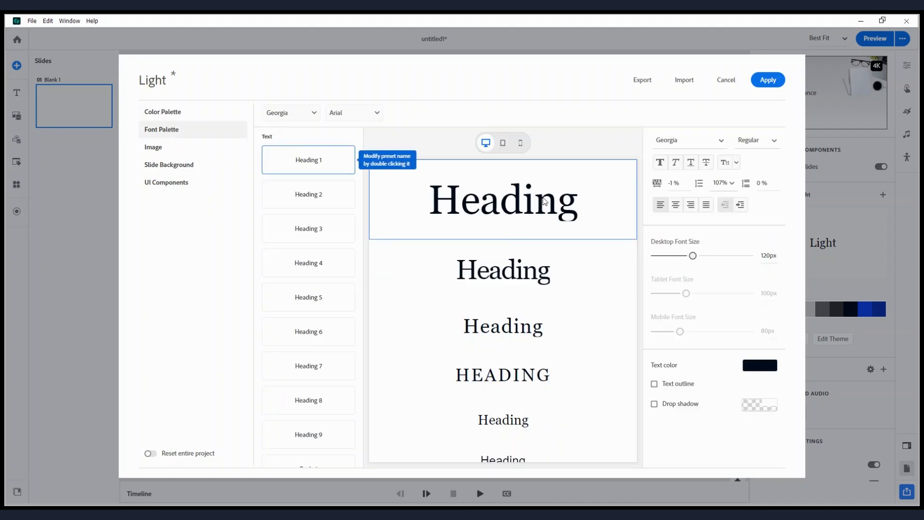
pyautogui.click(473, 291)
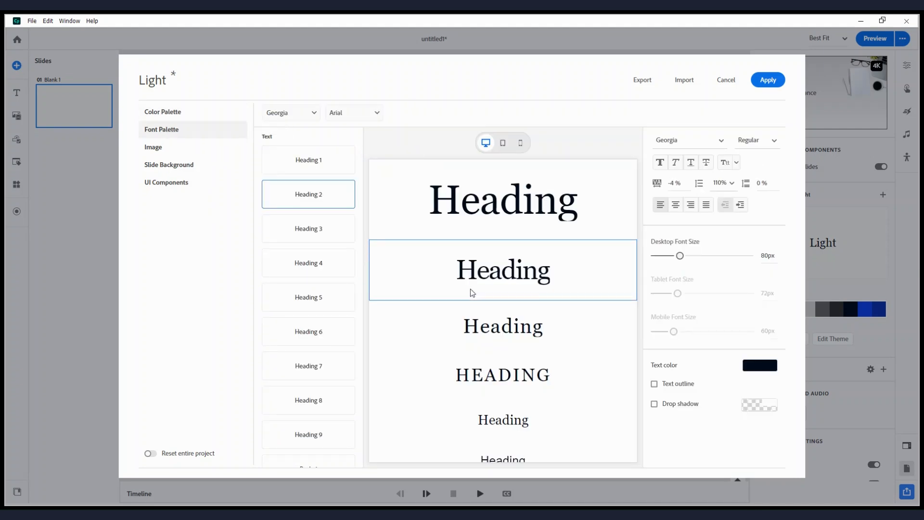
pyautogui.scroll(-3, 470, 288)
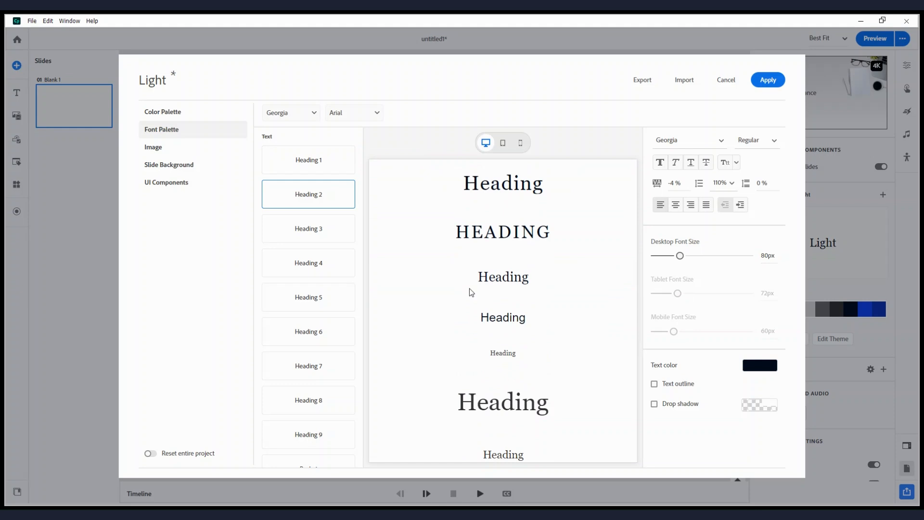
pyautogui.click(470, 288)
pyautogui.scroll(-2, 474, 322)
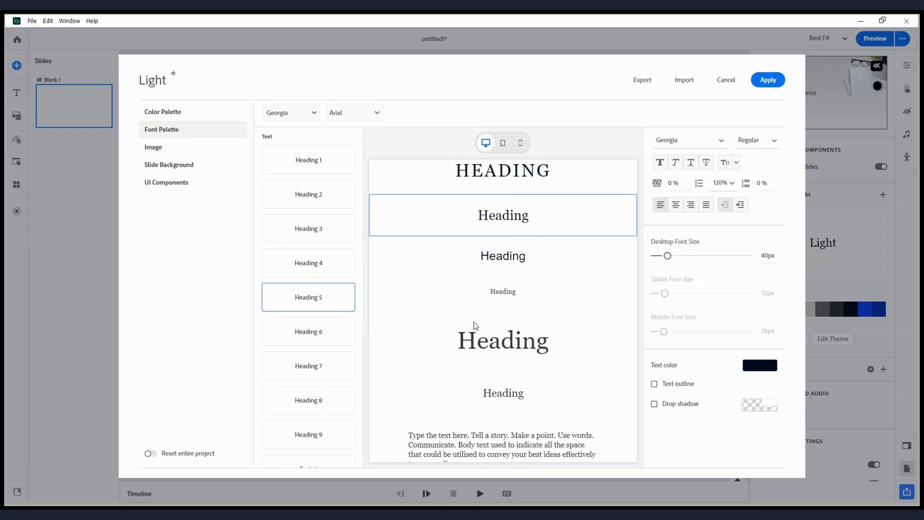
pyautogui.scroll(-2, 473, 323)
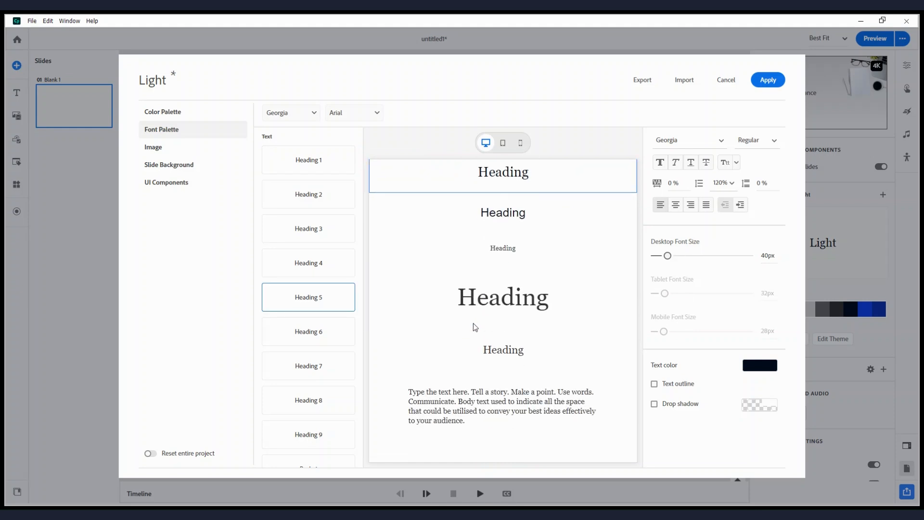
pyautogui.click(470, 329)
pyautogui.scroll(-2, 470, 329)
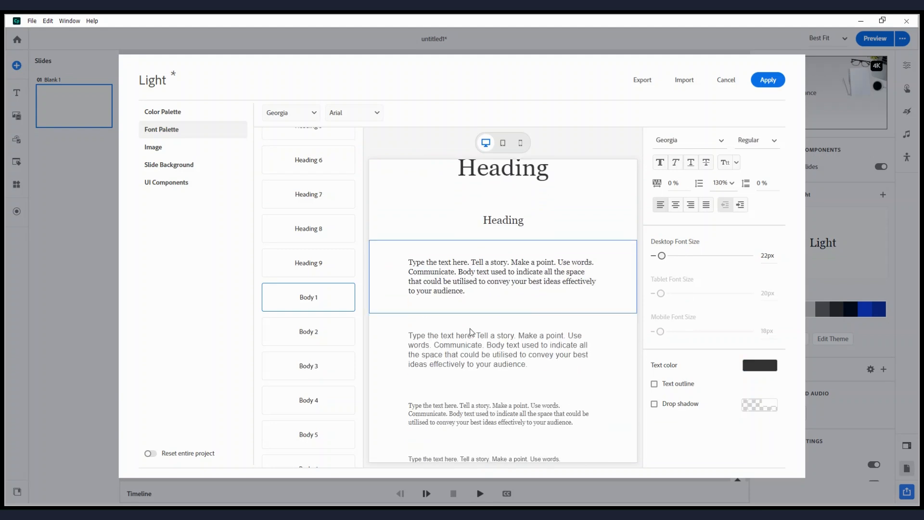
# Browse the remaining text presets of the font palette and check the formatting of Question 1
pyautogui.scroll(-10, 316, 374)
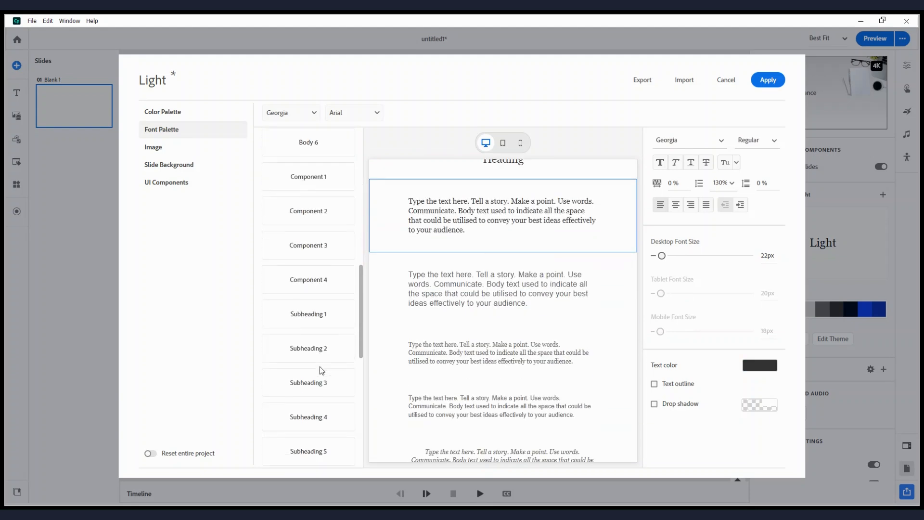
pyautogui.scroll(-5, 313, 380)
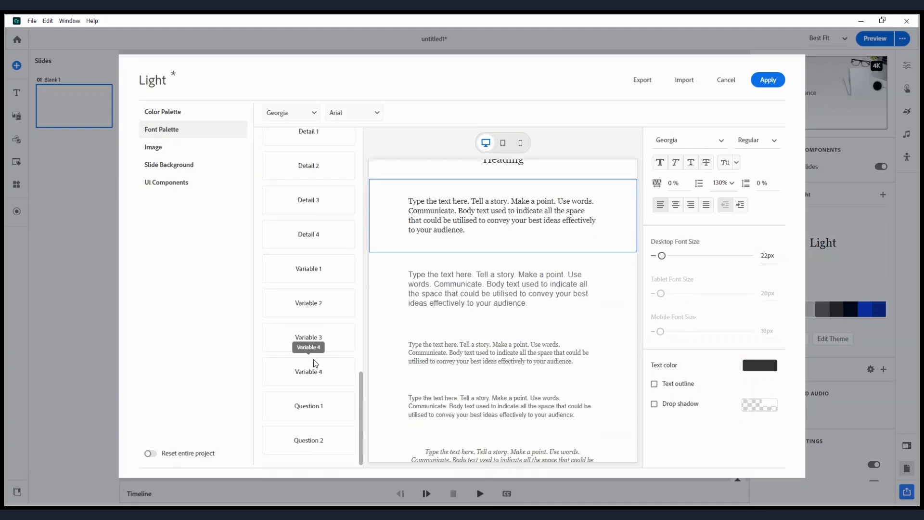
pyautogui.click(303, 408)
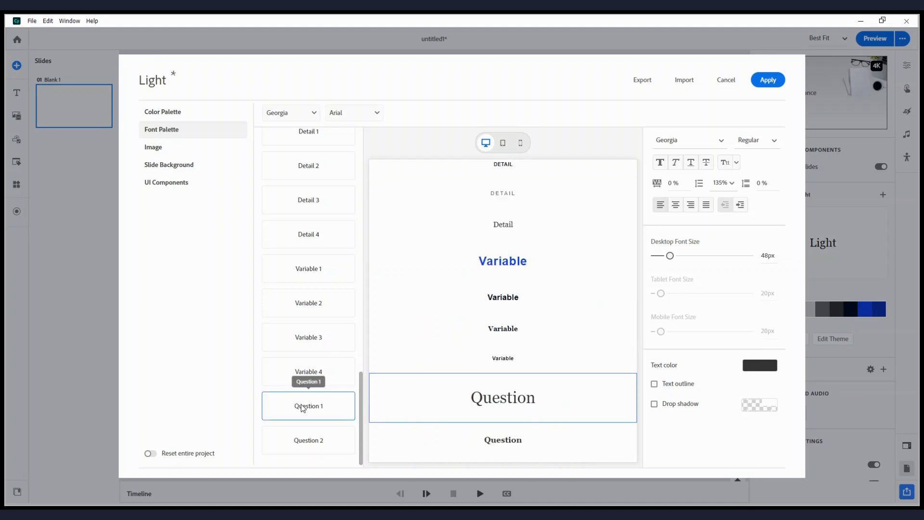
pyautogui.scroll(-1, 302, 409)
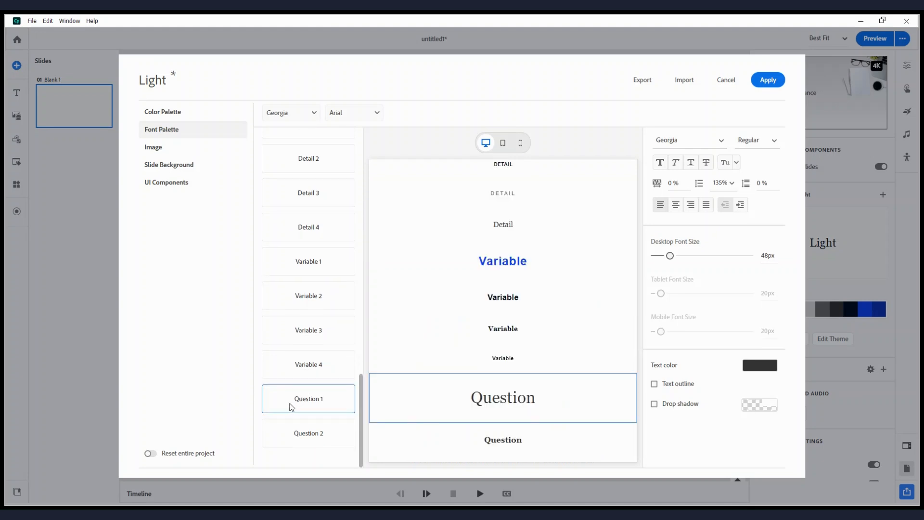
pyautogui.scroll(5, 310, 405)
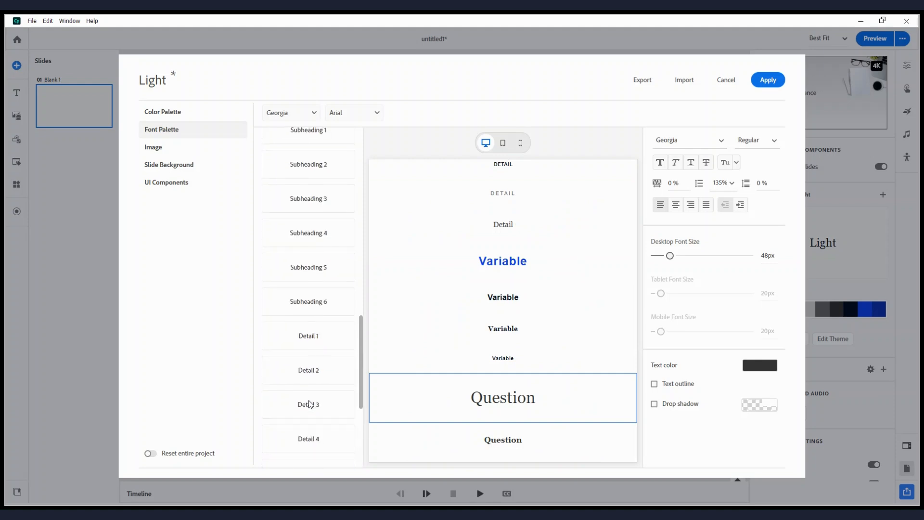
pyautogui.scroll(7, 310, 404)
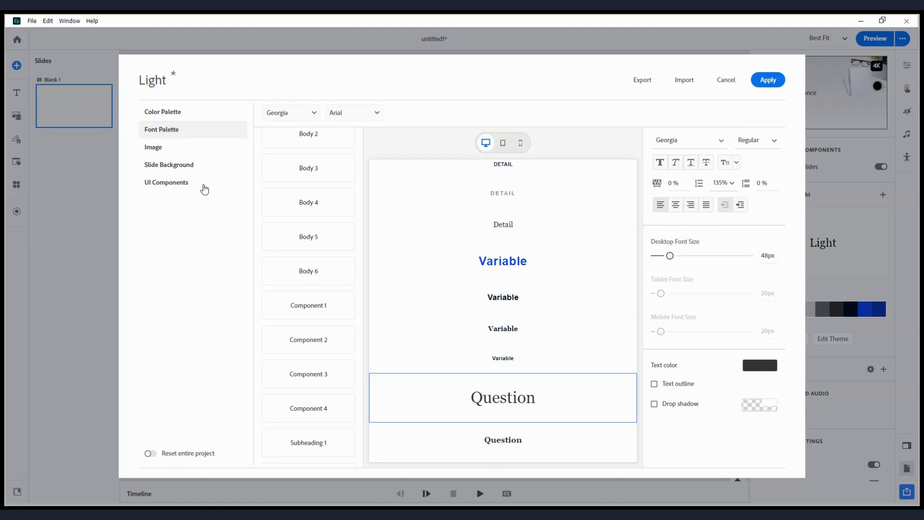
# Review the theme's image presets and slide background settings
pyautogui.click(154, 148)
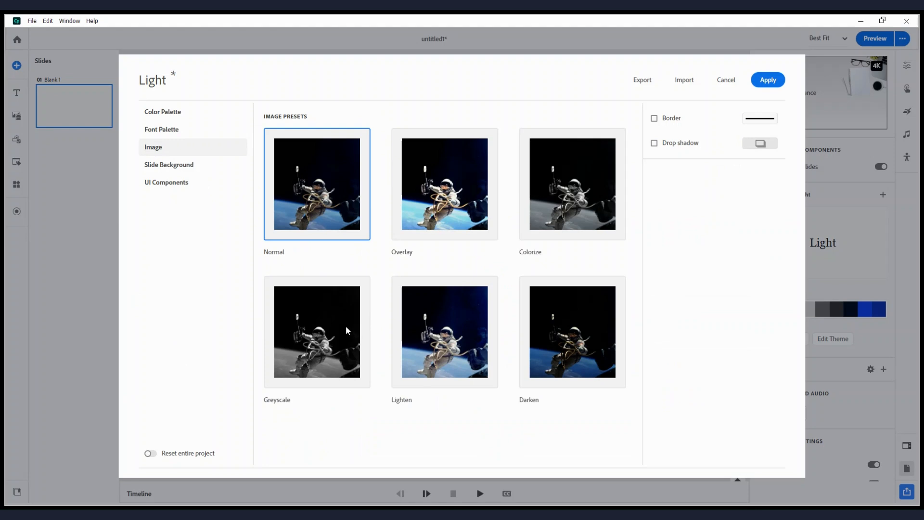
pyautogui.click(165, 166)
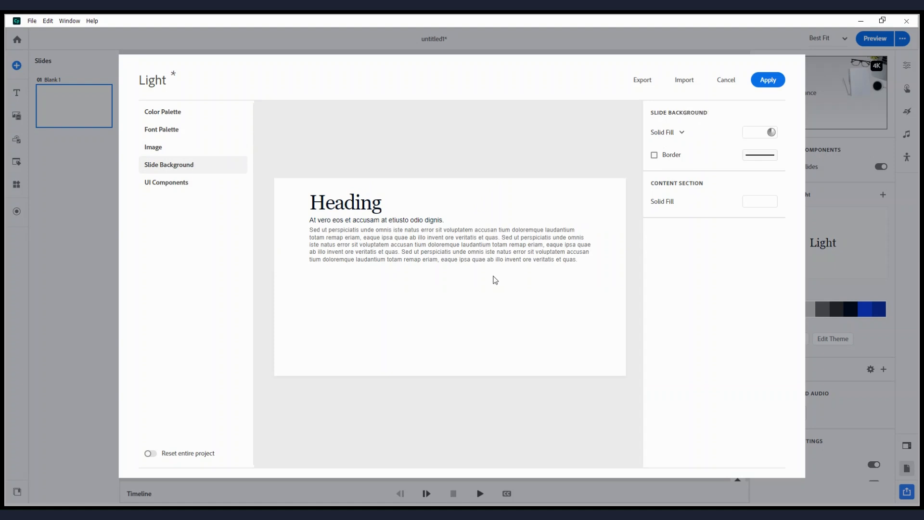
# Review the theme's UI component styles for the hover, selected and visited button states, checkboxes and input fields
pyautogui.click(167, 185)
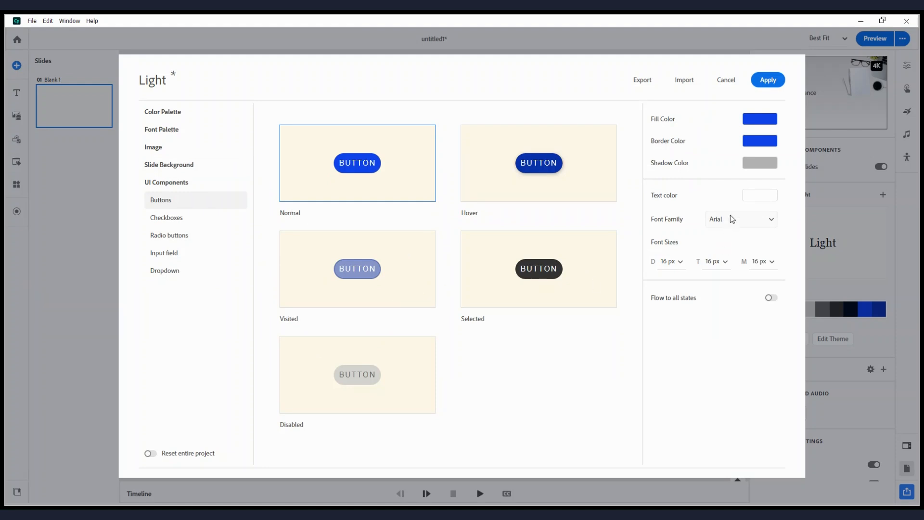
pyautogui.click(560, 184)
pyautogui.click(557, 268)
pyautogui.click(367, 280)
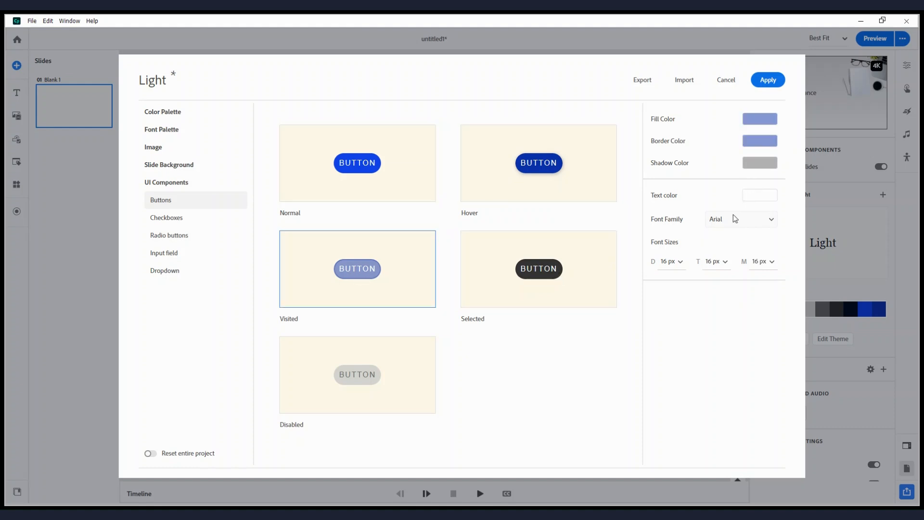
pyautogui.click(180, 216)
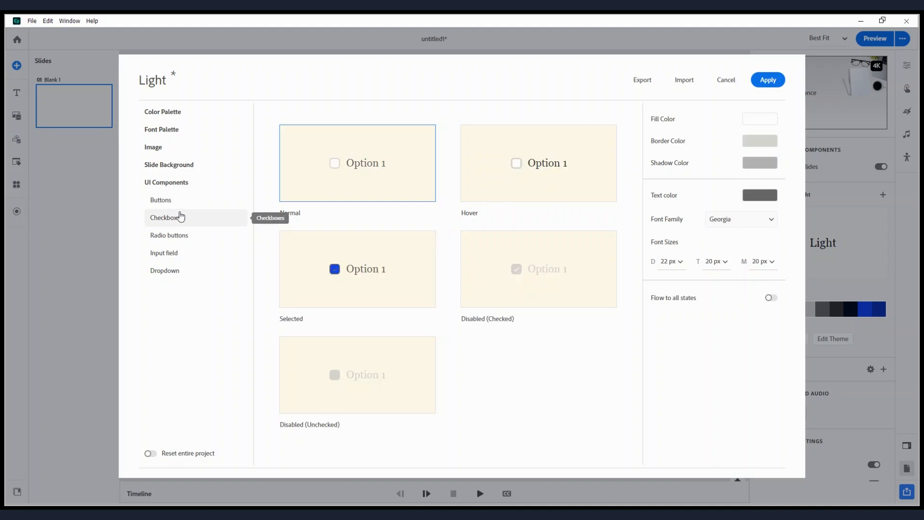
pyautogui.click(170, 260)
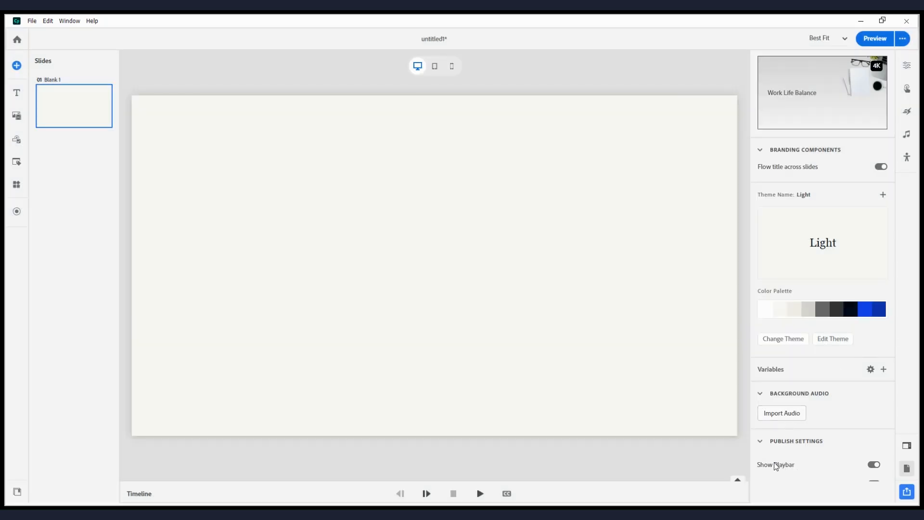
# Turn on the table of contents for the project
pyautogui.scroll(-1, 776, 466)
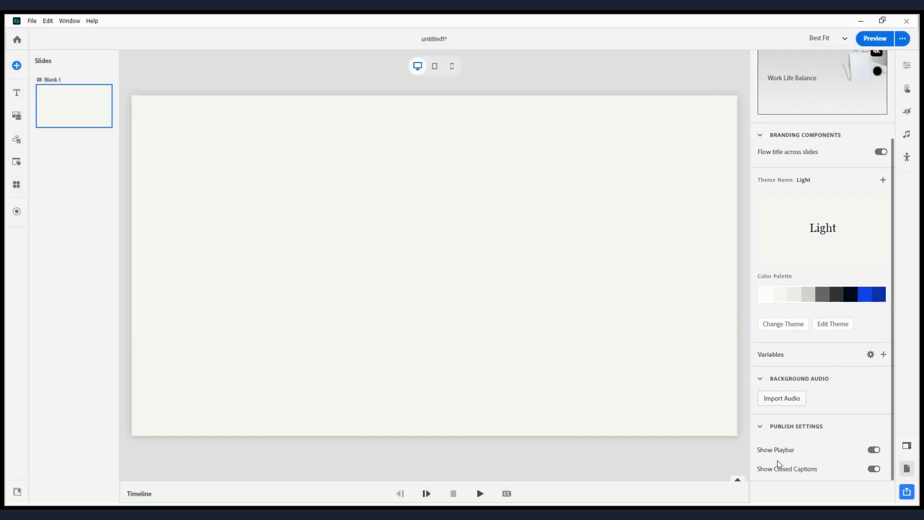
pyautogui.click(905, 448)
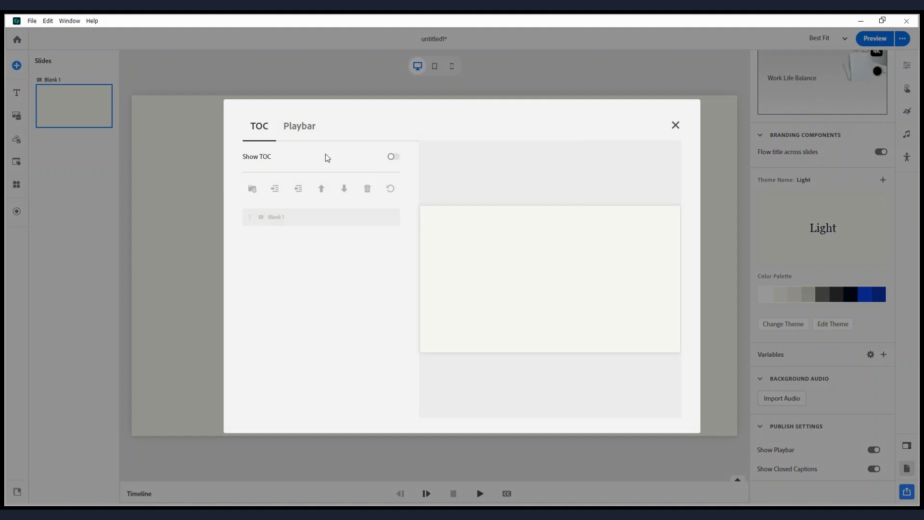
pyautogui.click(393, 158)
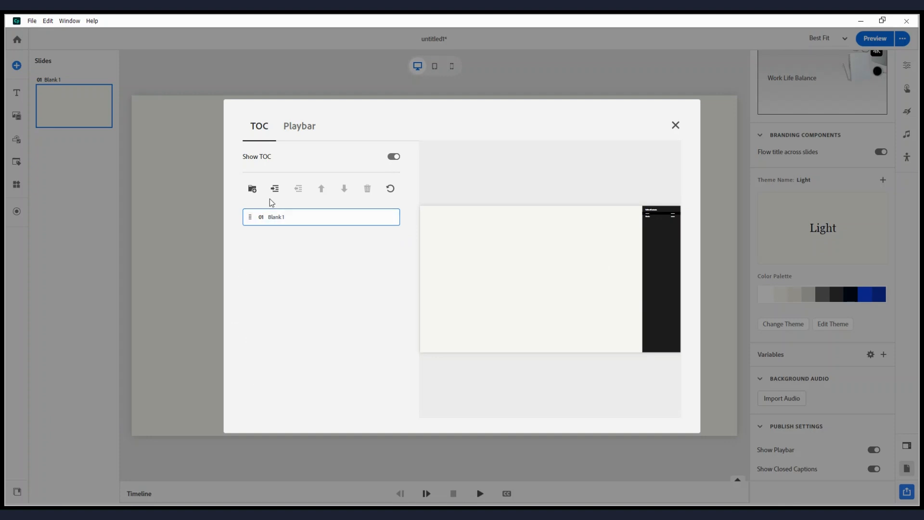
# Turn the project's table of contents off and keep the playbar shown after trying its visibility setting
pyautogui.click(396, 158)
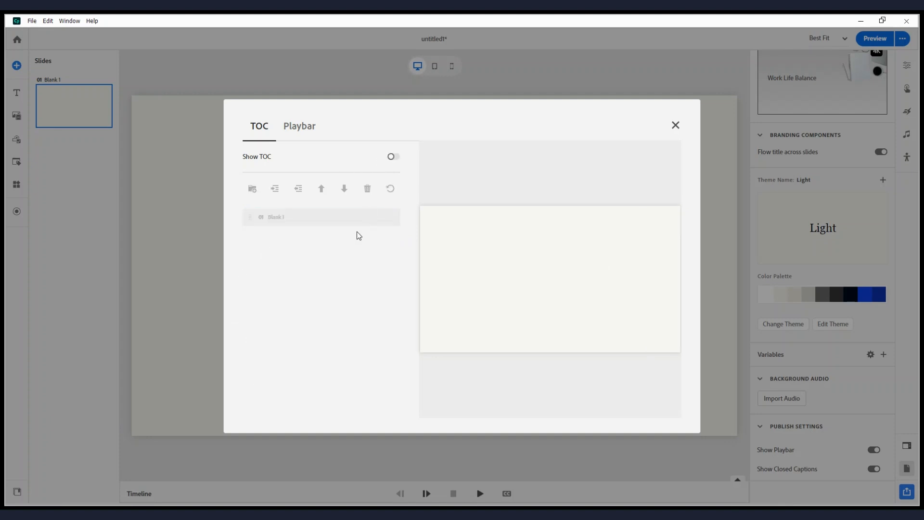
pyautogui.click(301, 129)
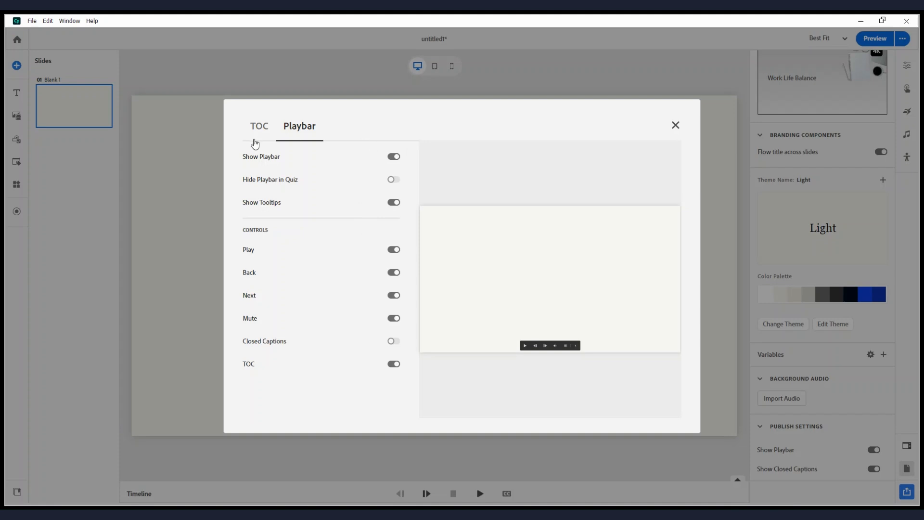
pyautogui.click(392, 157)
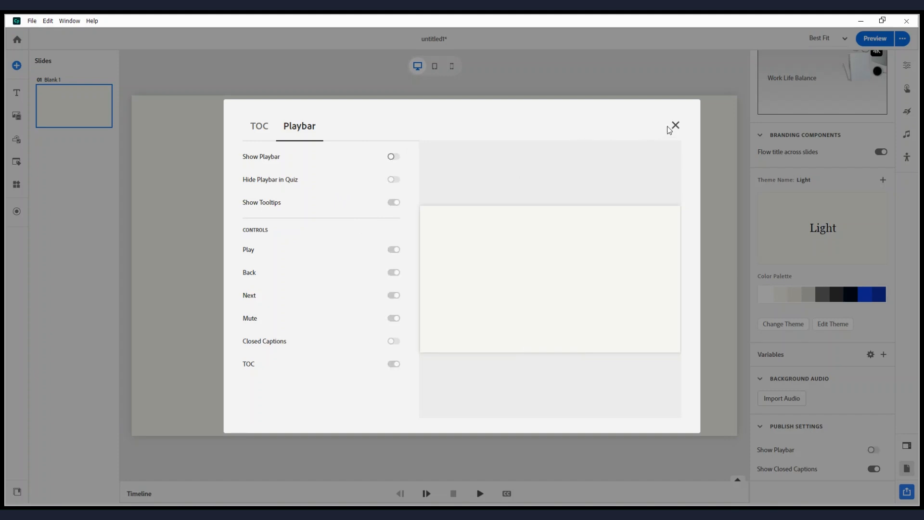
pyautogui.click(392, 157)
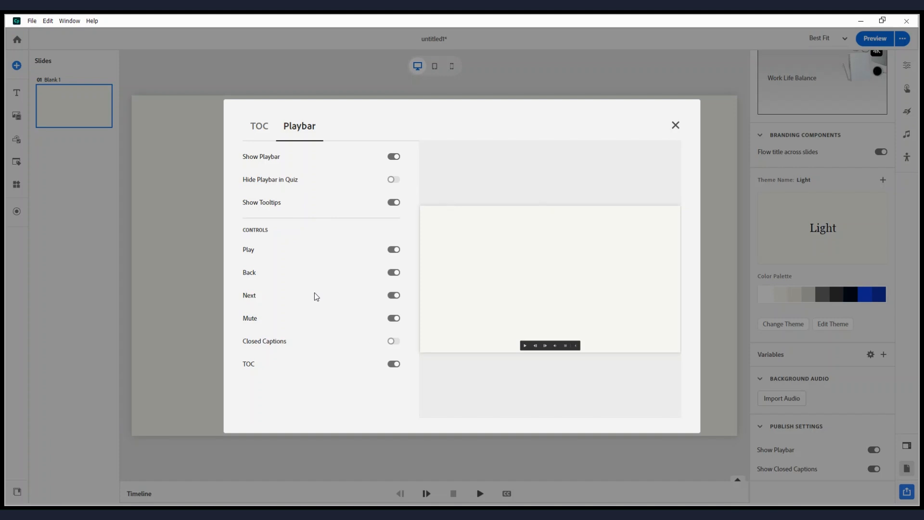
pyautogui.click(676, 126)
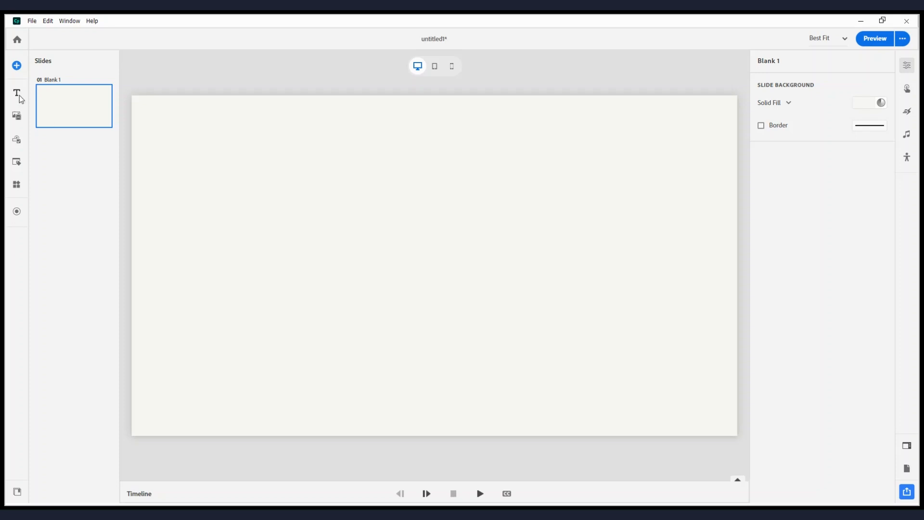
# Look over the available slide types and add a Paragraph text block to the blank slide
pyautogui.click(22, 68)
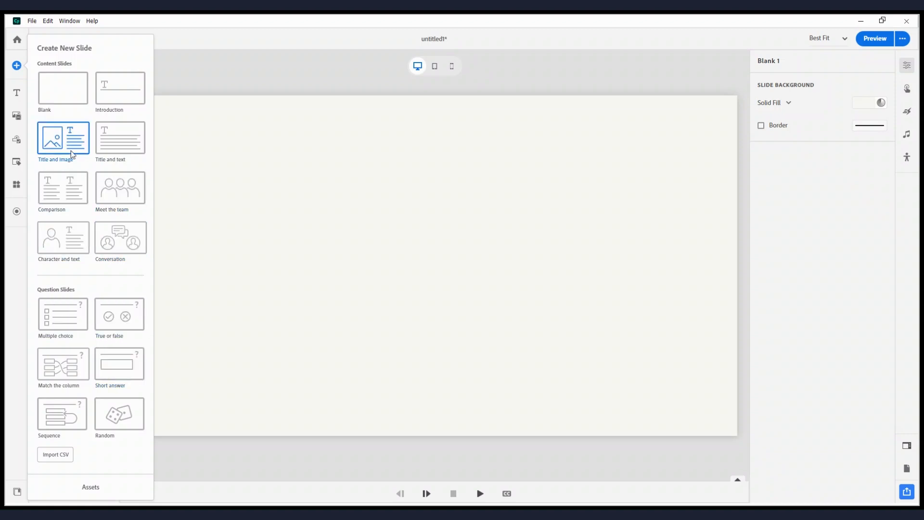
pyautogui.click(458, 146)
pyautogui.click(16, 93)
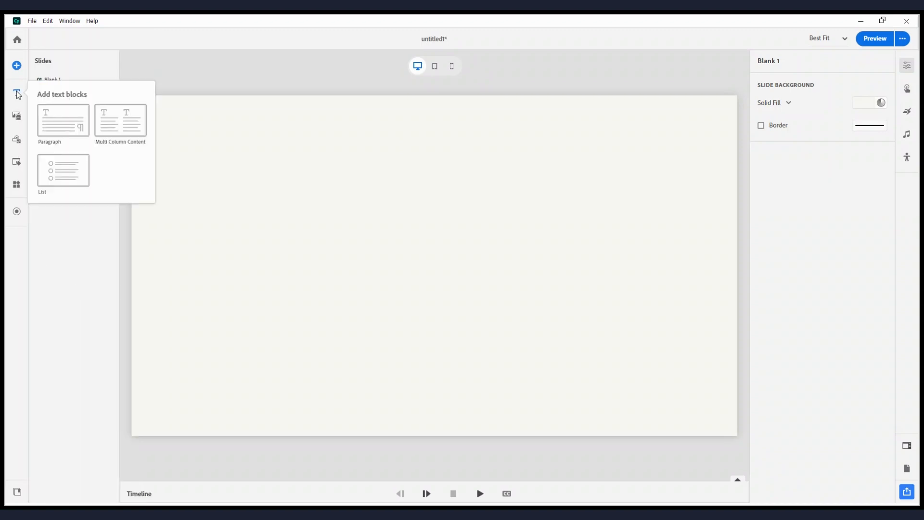
pyautogui.click(71, 133)
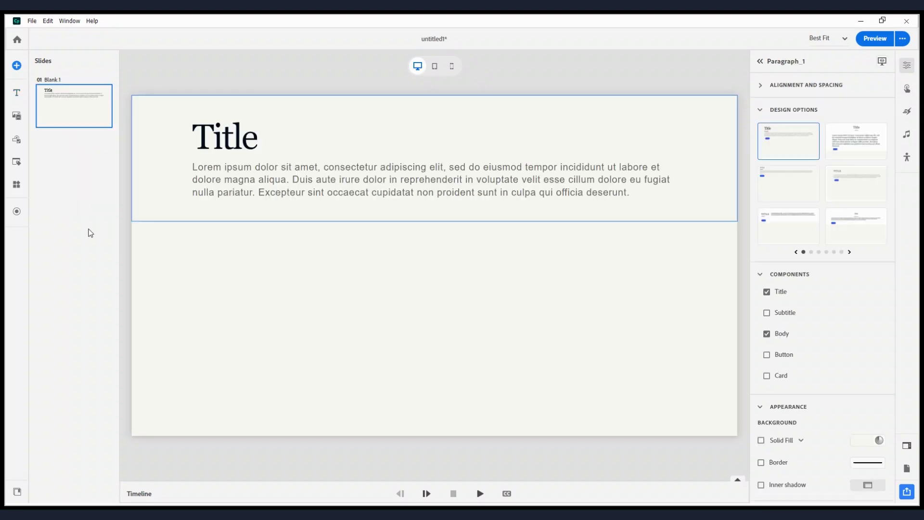
# Review the text, media and interactive blocks on offer, and add a Header branding block to the slide
pyautogui.click(19, 91)
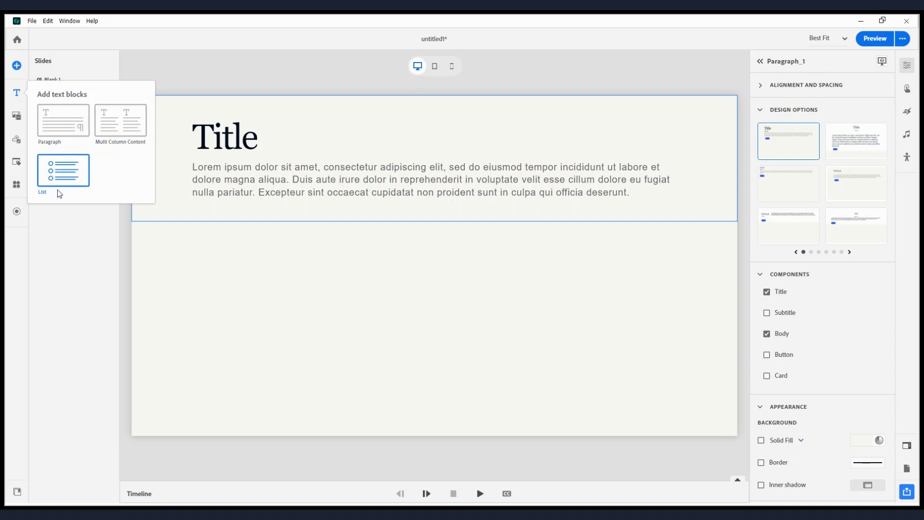
pyautogui.click(63, 229)
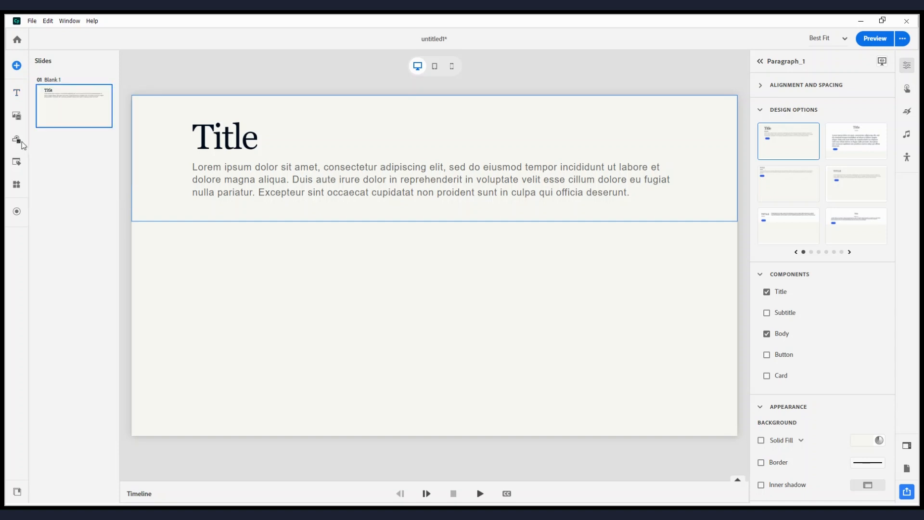
pyautogui.click(17, 117)
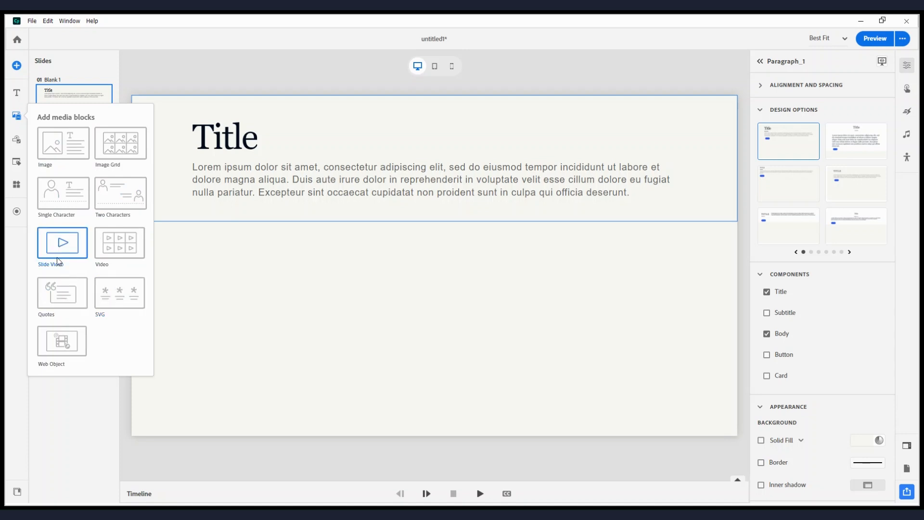
pyautogui.click(17, 139)
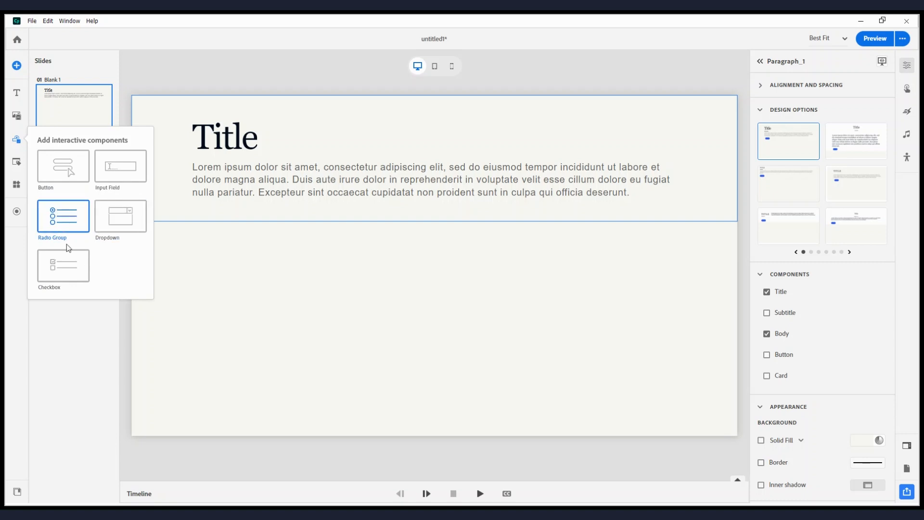
pyautogui.moveTo(19, 167)
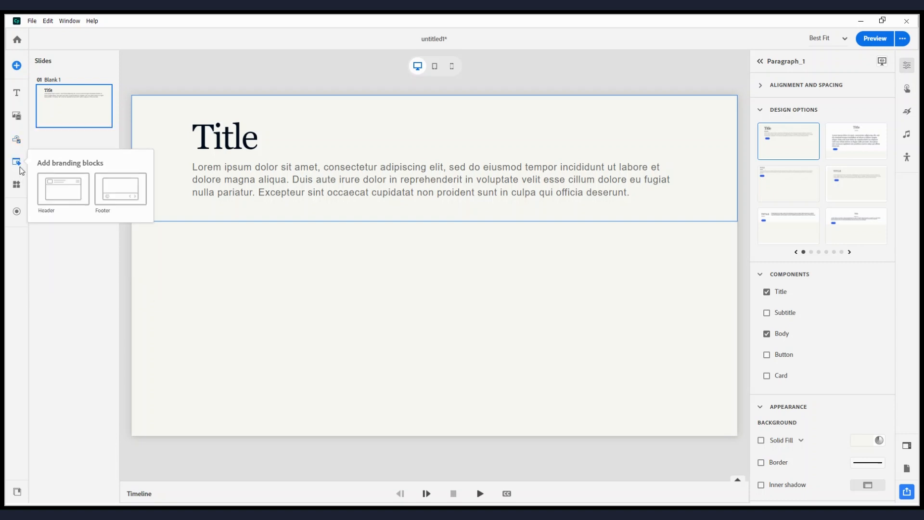
pyautogui.click(51, 195)
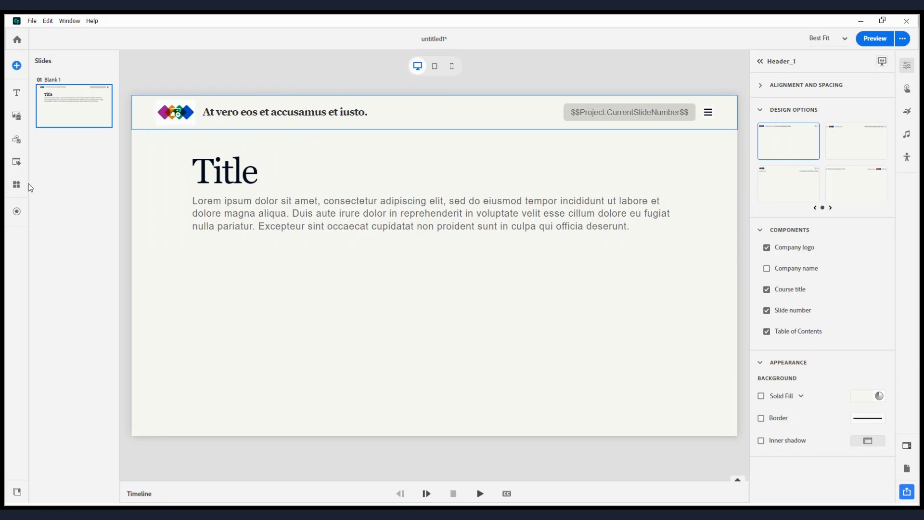
# Add a Certificate widget to the slide and hide its Signature and Signatory components
pyautogui.click(17, 184)
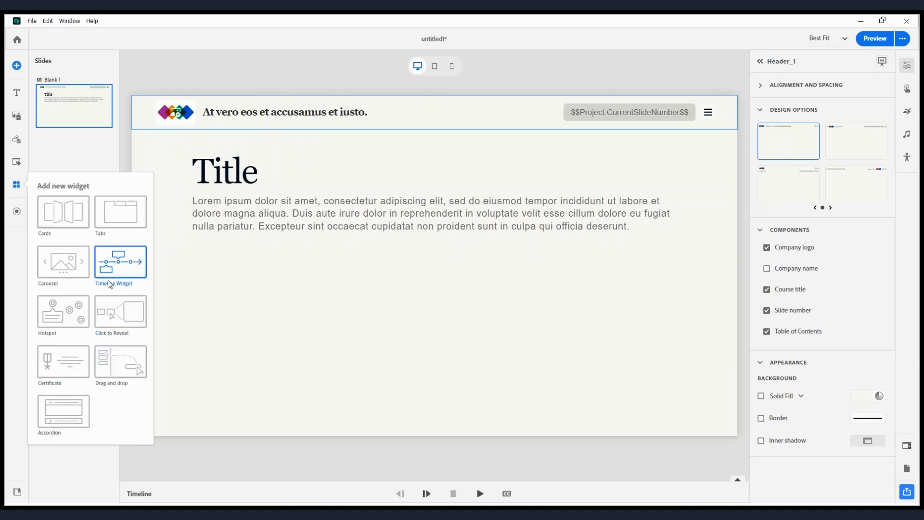
pyautogui.click(75, 369)
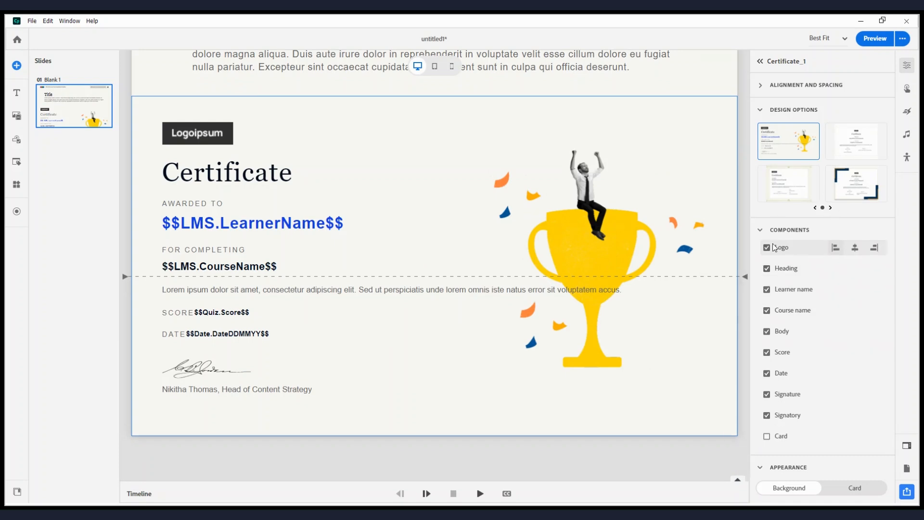
pyautogui.click(768, 417)
pyautogui.click(767, 395)
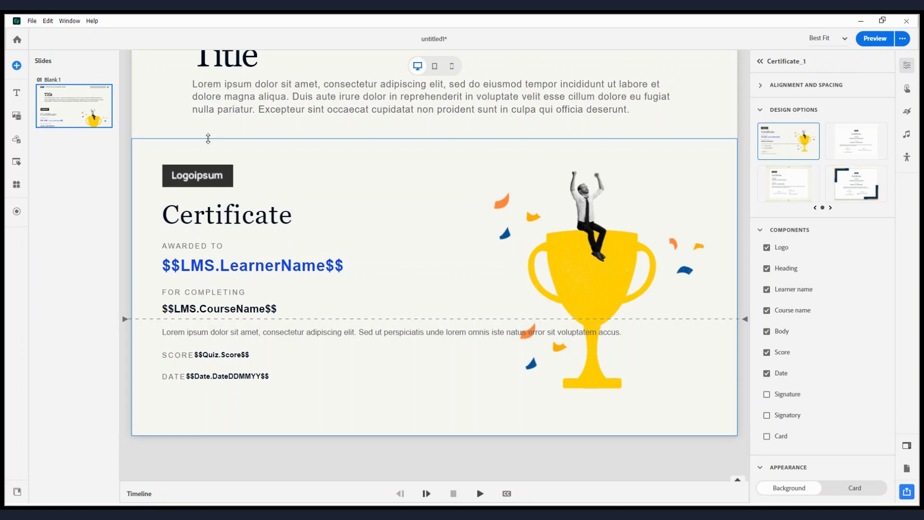
# Review the image settings of the certificate's logo and look over the stacked blocks on the slide
pyautogui.click(200, 168)
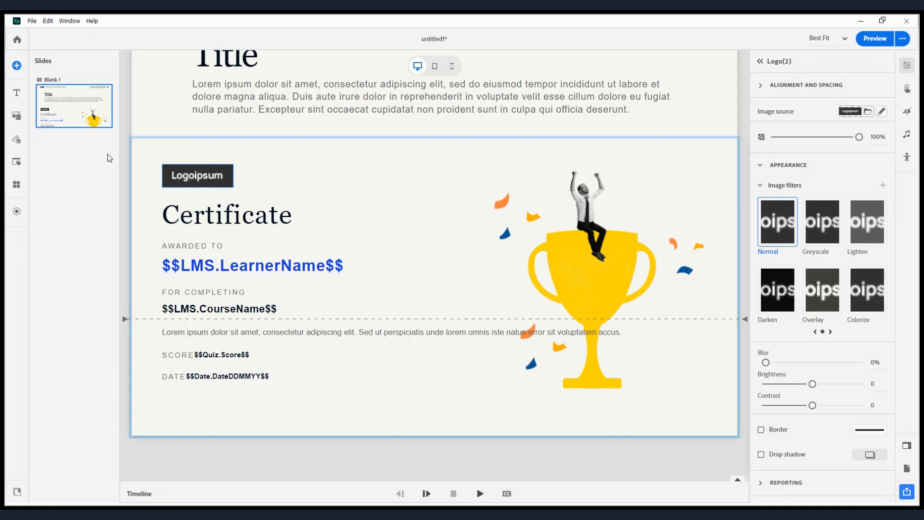
pyautogui.scroll(1, 261, 251)
pyautogui.scroll(4, 260, 251)
pyautogui.scroll(-4, 253, 366)
pyautogui.scroll(3, 303, 362)
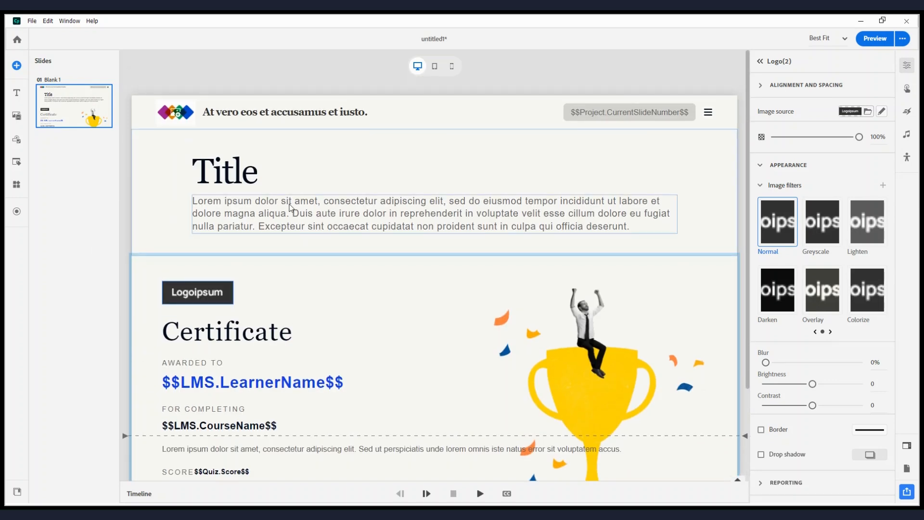
# Move the paragraph block below the certificate and back to its place under the header
pyautogui.click(310, 135)
pyautogui.click(313, 150)
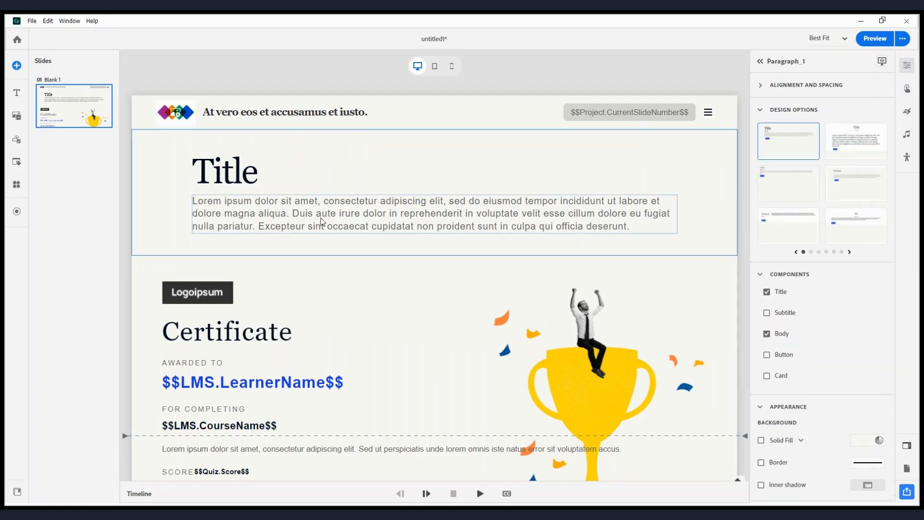
pyautogui.scroll(-1, 313, 149)
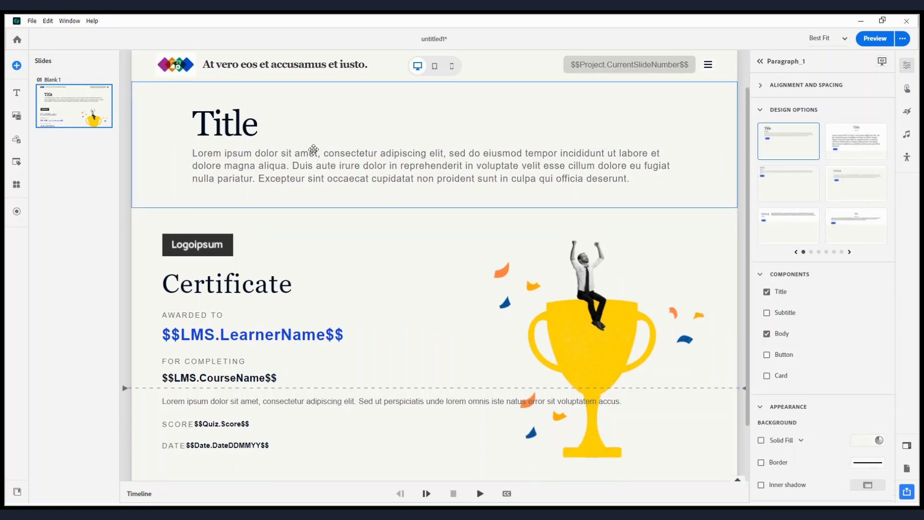
pyautogui.moveTo(240, 89); pyautogui.dragTo(240, 446)
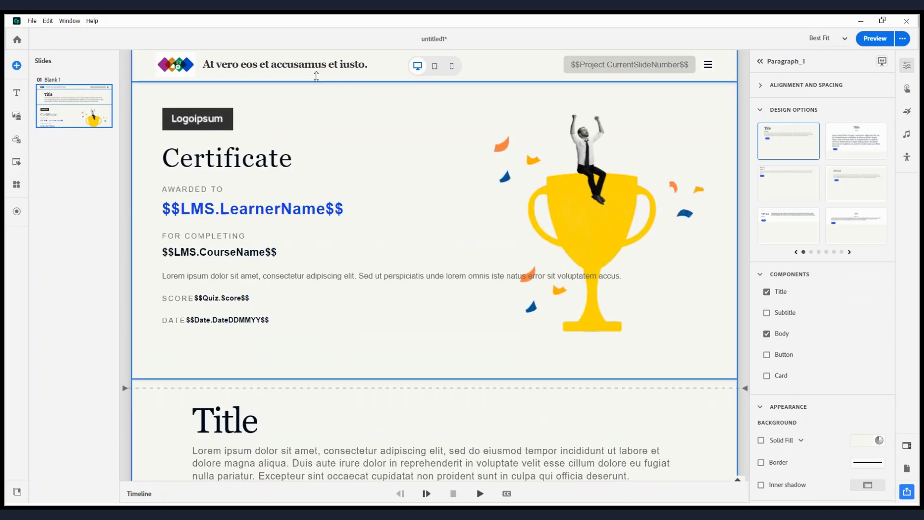
pyautogui.scroll(-2, 316, 76)
pyautogui.moveTo(295, 328); pyautogui.dragTo(276, 15)
pyautogui.scroll(3, 339, 291)
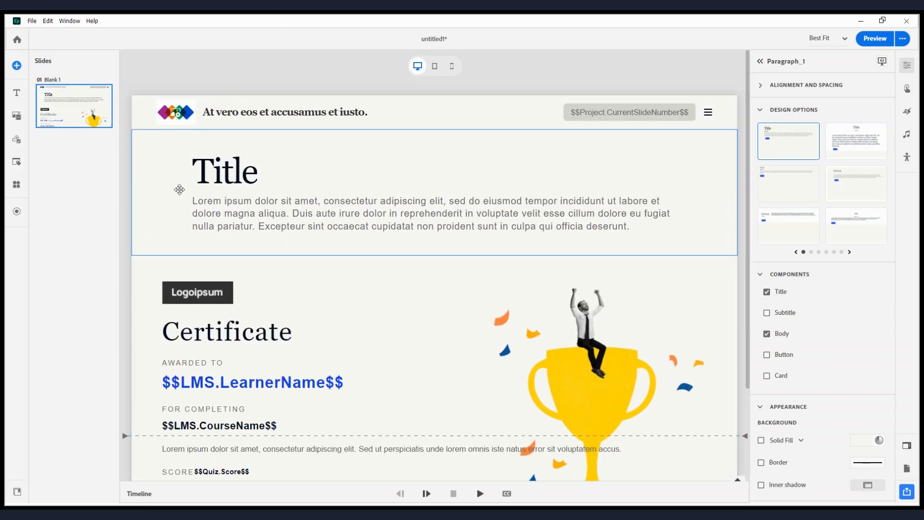
# Narrow the paragraph block's content width to 32% so its text fills only the left part
pyautogui.doubleClick(223, 174)
pyautogui.click(242, 136)
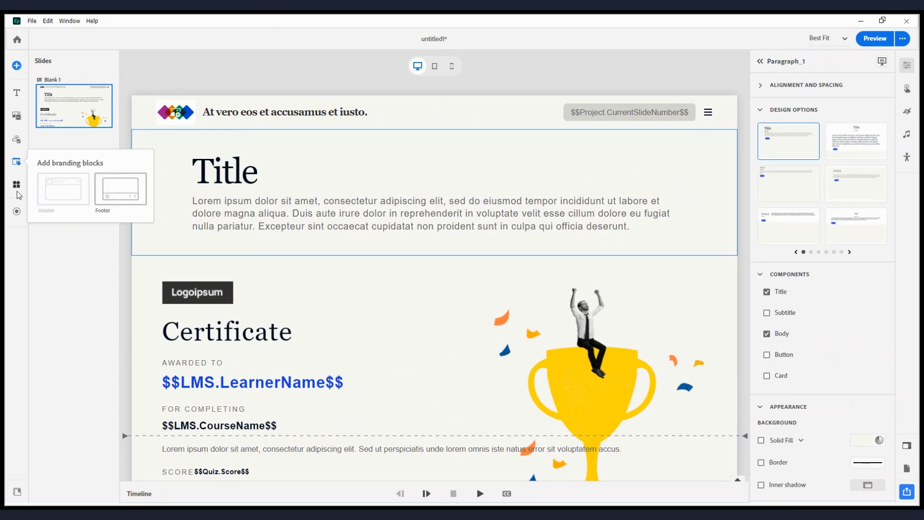
pyautogui.moveTo(16, 185)
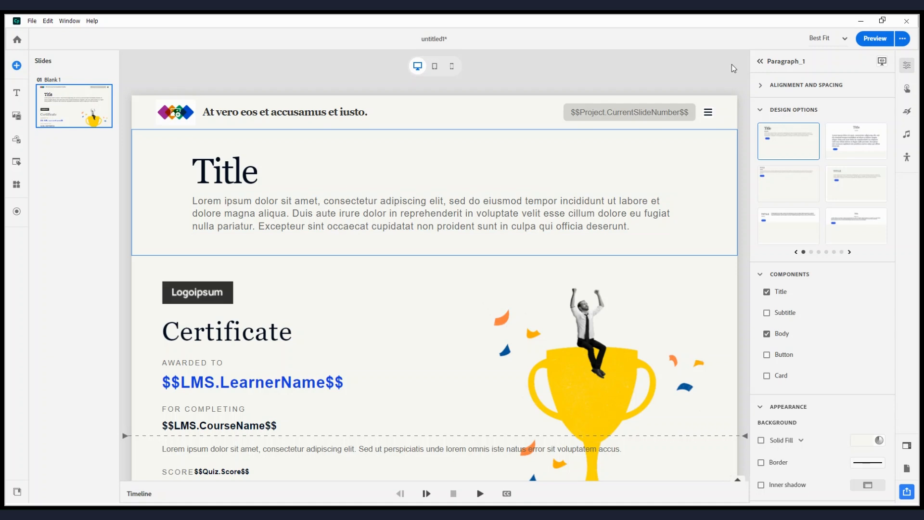
pyautogui.click(764, 90)
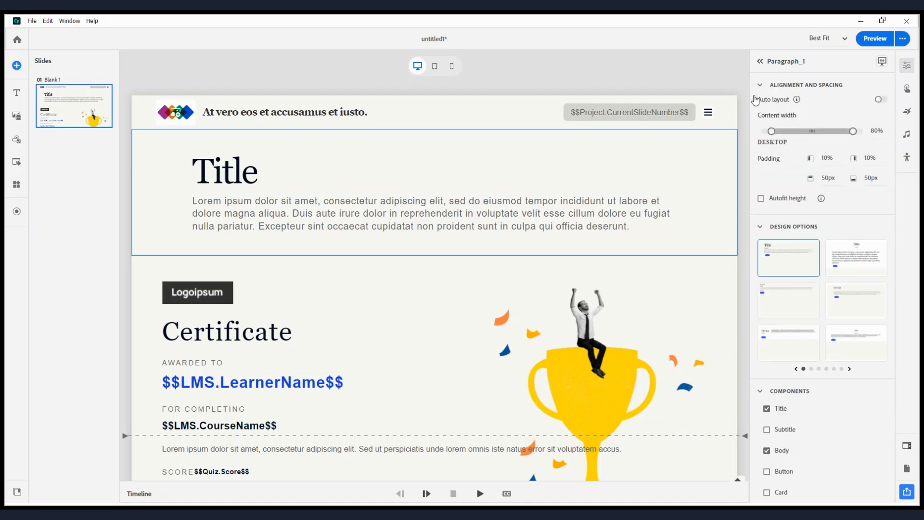
pyautogui.moveTo(852, 130); pyautogui.dragTo(803, 133)
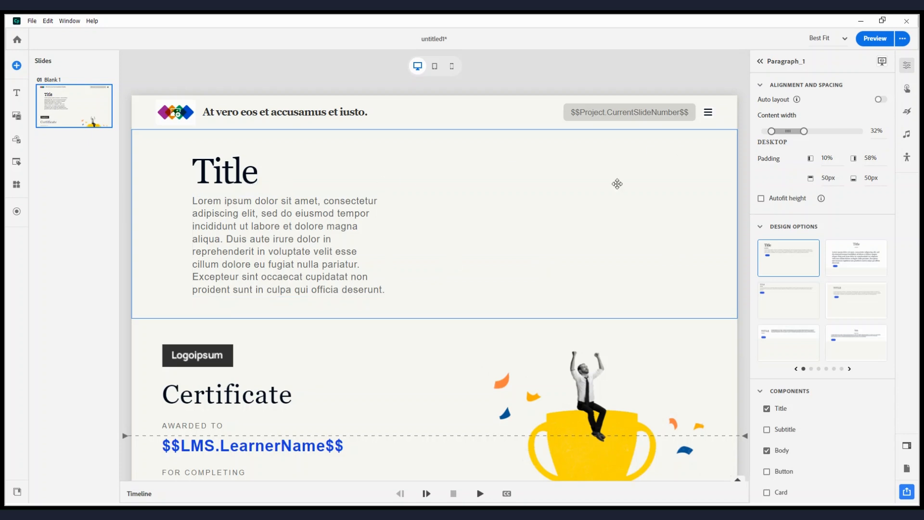
# Add an Image Grid media block between the paragraph block and the certificate
pyautogui.click(16, 118)
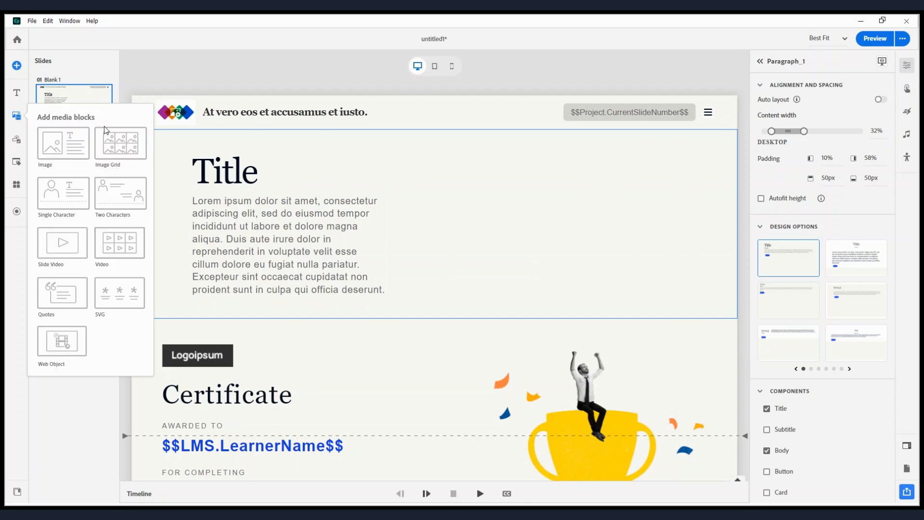
pyautogui.click(325, 171)
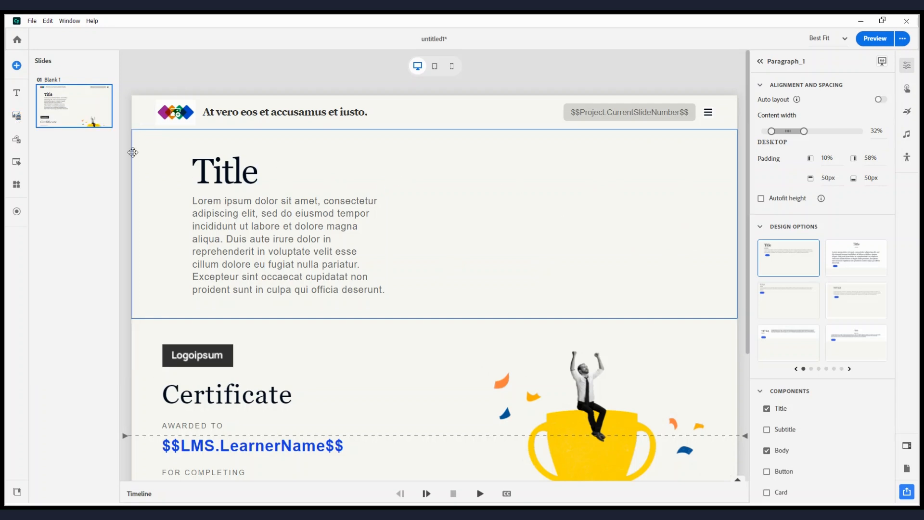
pyautogui.click(17, 116)
pyautogui.click(532, 166)
pyautogui.scroll(3, 421, 402)
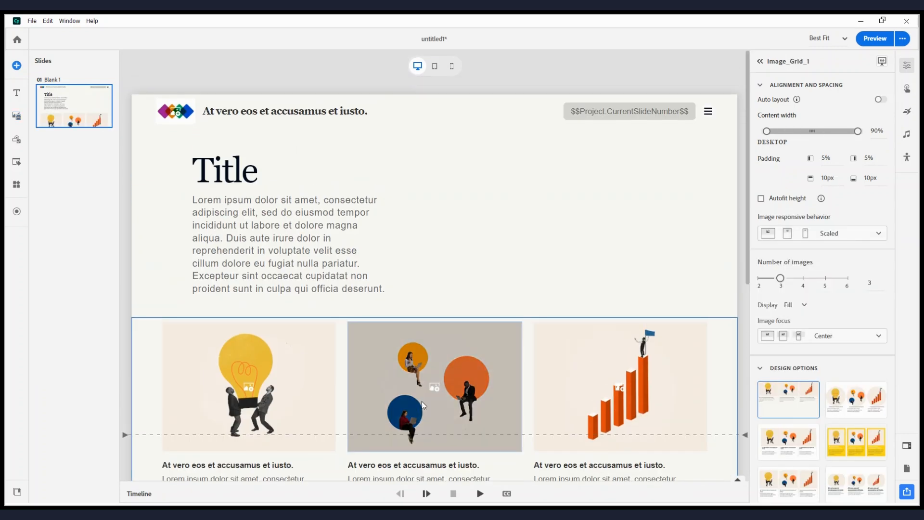
# Review the title's text properties and the paragraph block's alignment and spacing settings, and look over the whole slide layout
pyautogui.click(237, 164)
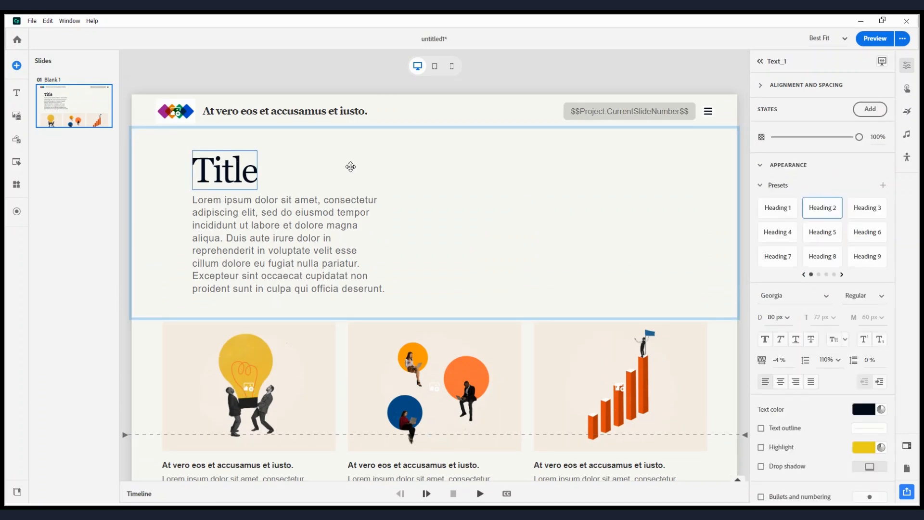
pyautogui.click(350, 166)
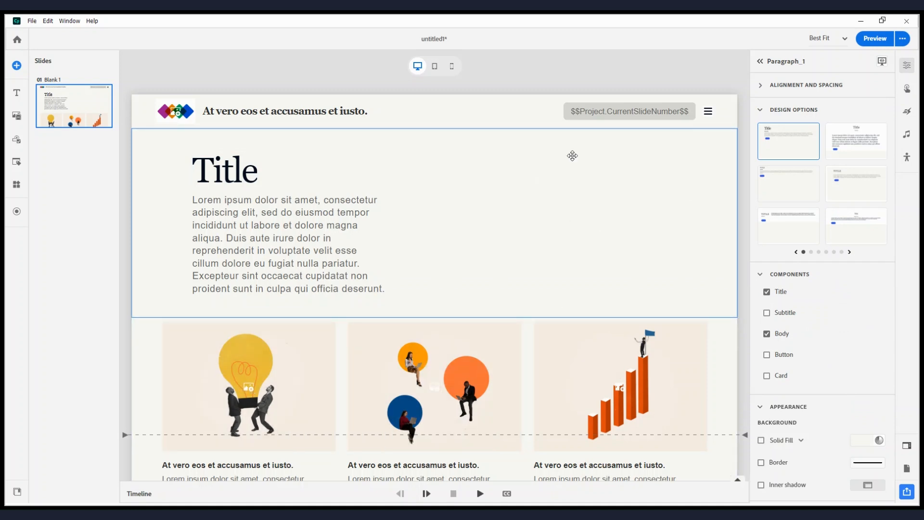
pyautogui.click(763, 85)
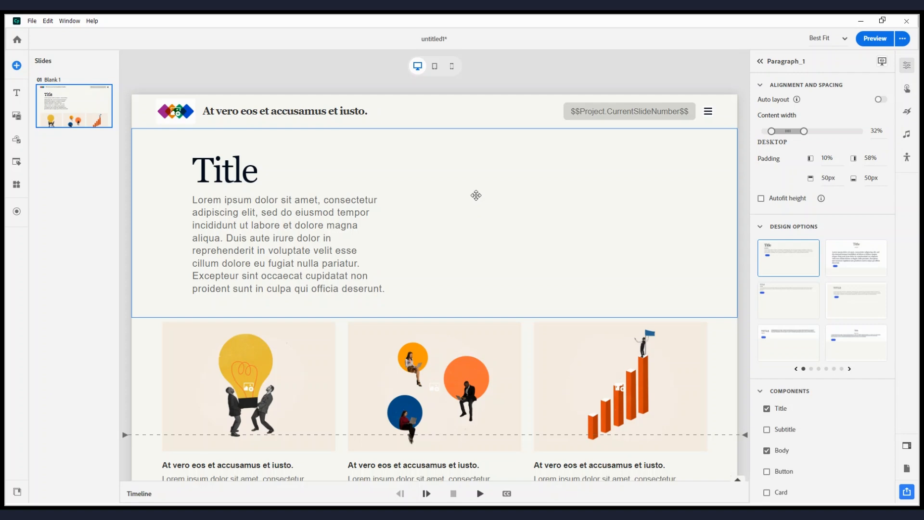
pyautogui.scroll(-2, 474, 196)
pyautogui.scroll(-3, 573, 316)
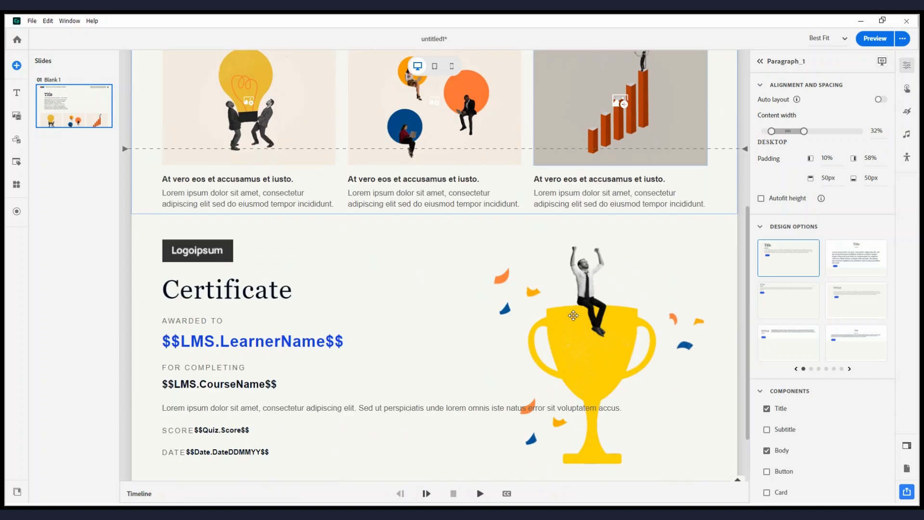
pyautogui.scroll(5, 570, 316)
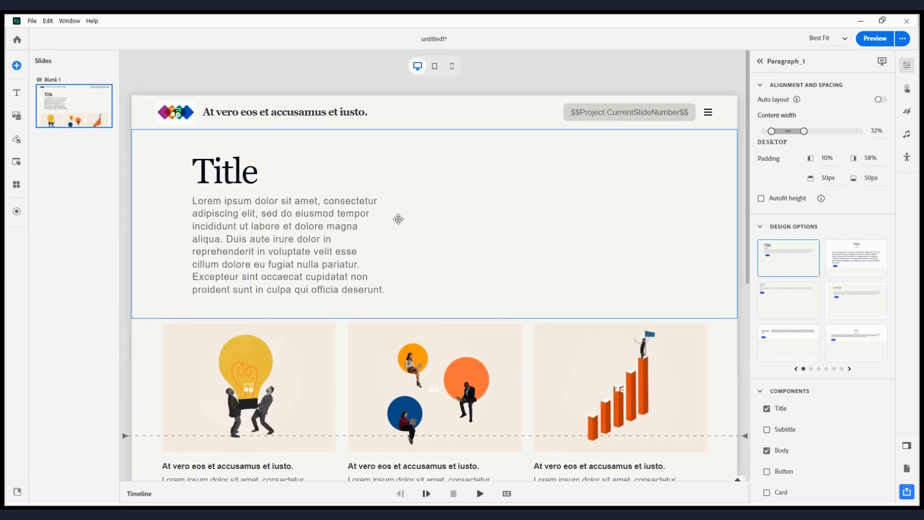
# Add a second blank slide to the project and look over the first slide's layout down to the certificate
pyautogui.click(17, 65)
pyautogui.click(46, 80)
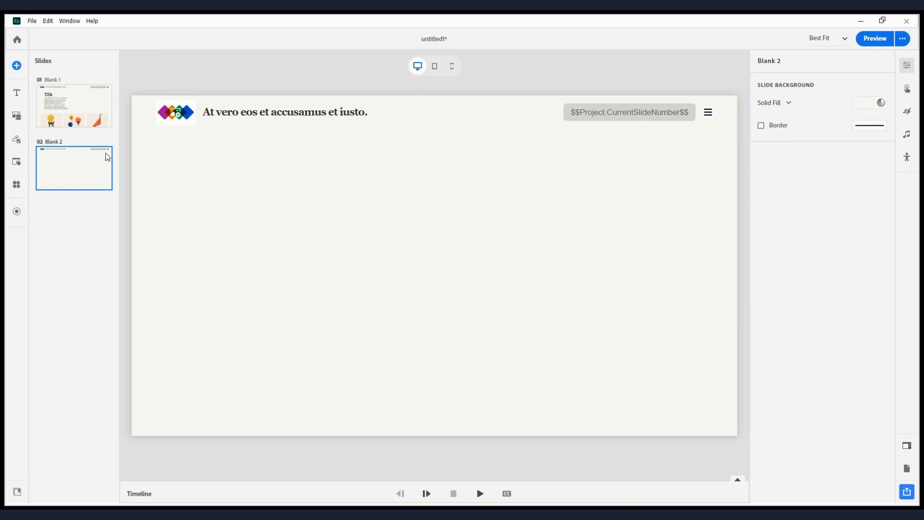
pyautogui.click(86, 124)
pyautogui.scroll(-10, 329, 270)
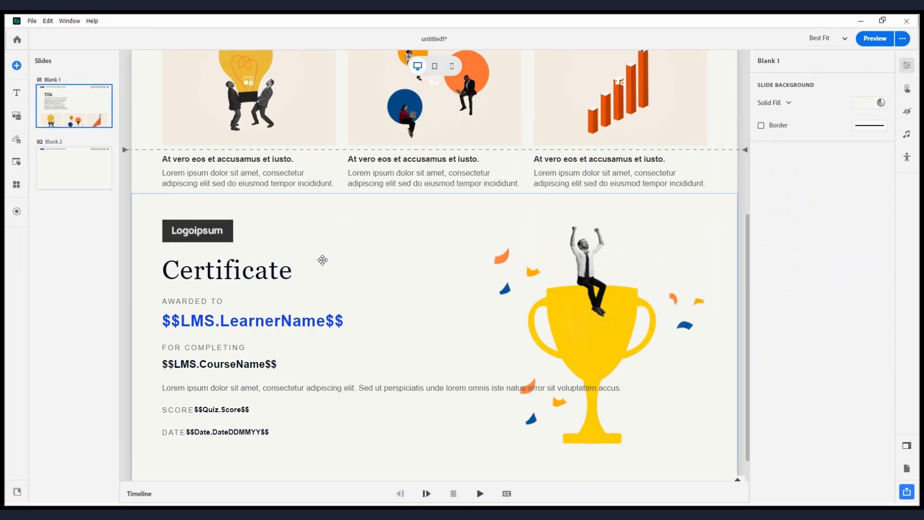
pyautogui.scroll(10, 322, 259)
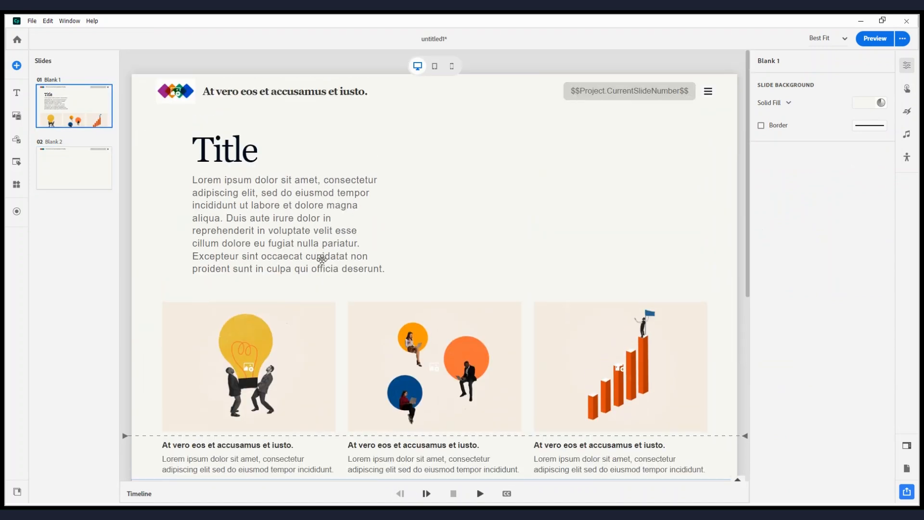
# Add a Slide Video media block to the second slide and enlarge it to nearly fill the slide's height
pyautogui.click(94, 178)
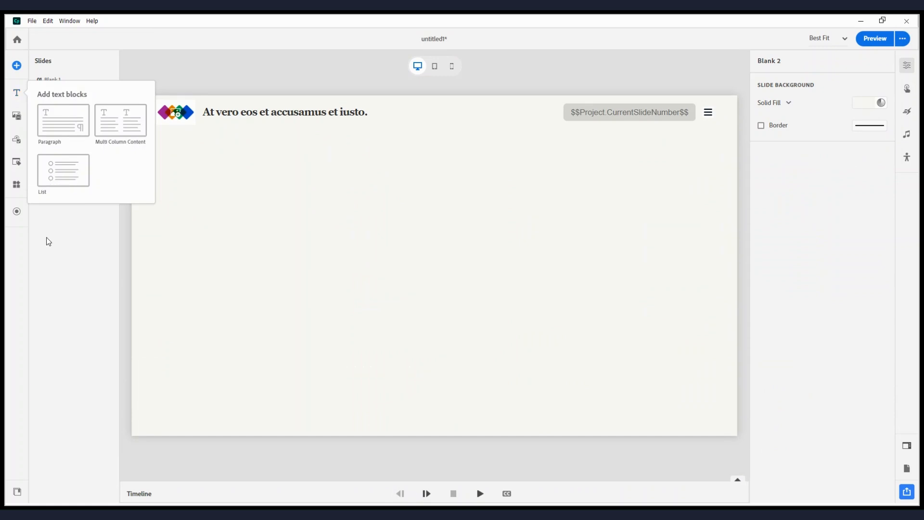
pyautogui.moveTo(21, 123)
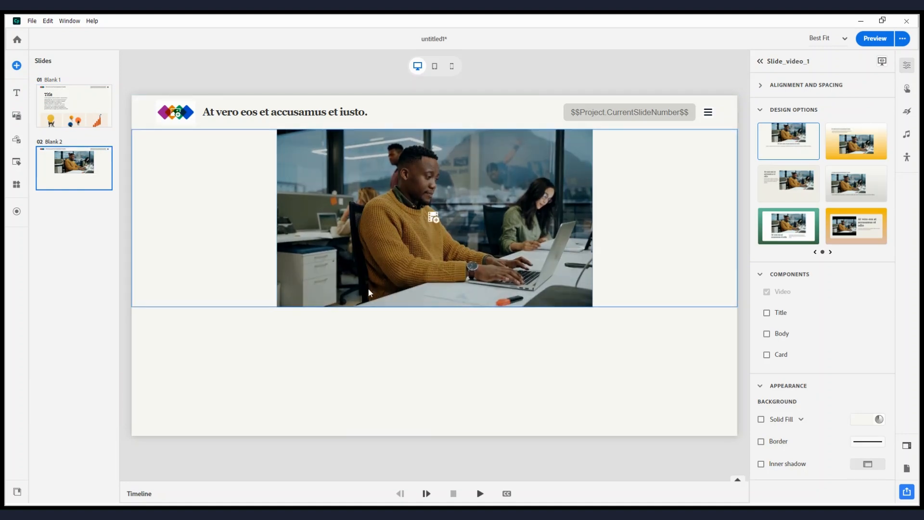
pyautogui.moveTo(248, 306); pyautogui.dragTo(250, 429)
# Expand the video block's alignment and spacing settings, and try showing its title and body components before hiding each again
pyautogui.click(763, 95)
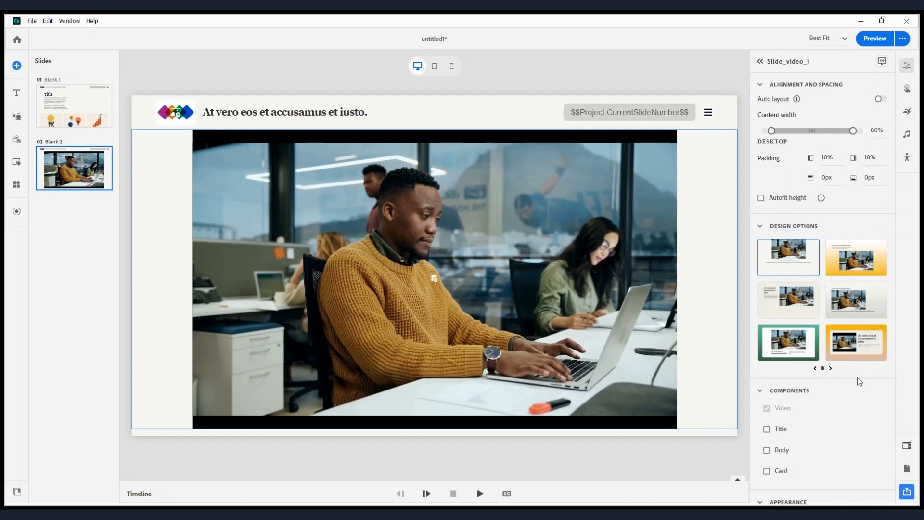
pyautogui.scroll(-2, 833, 373)
pyautogui.click(768, 338)
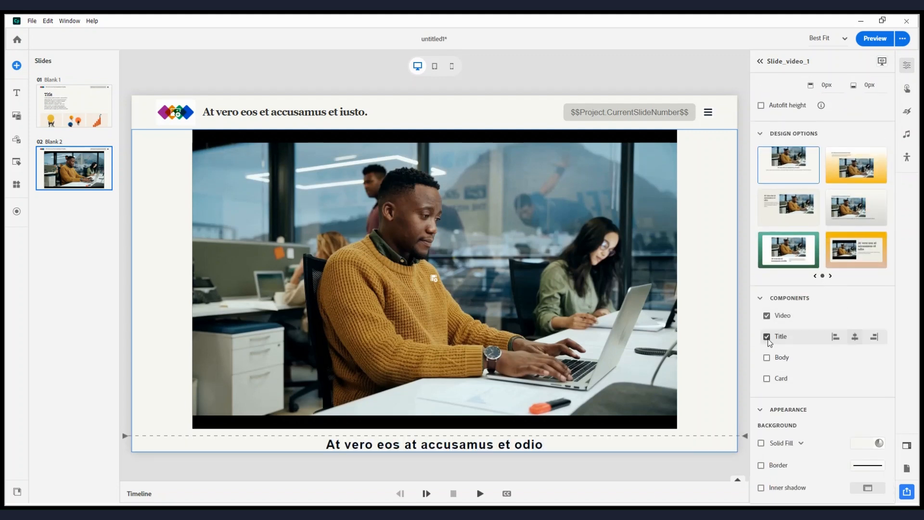
pyautogui.click(767, 338)
pyautogui.click(766, 359)
pyautogui.click(767, 359)
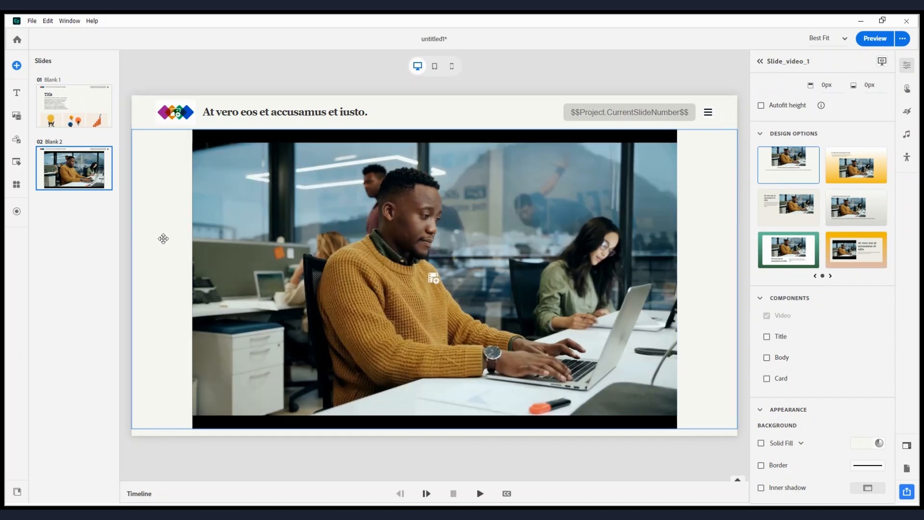
# Shorten the slide video block slightly and check the second slide in the tablet and mobile landscape layouts
pyautogui.moveTo(172, 428)
pyautogui.mouseDown()
pyautogui.moveTo(168, 378)
pyautogui.moveTo(152, 440)
pyautogui.moveTo(163, 389)
pyautogui.moveTo(154, 424)
pyautogui.mouseUp()
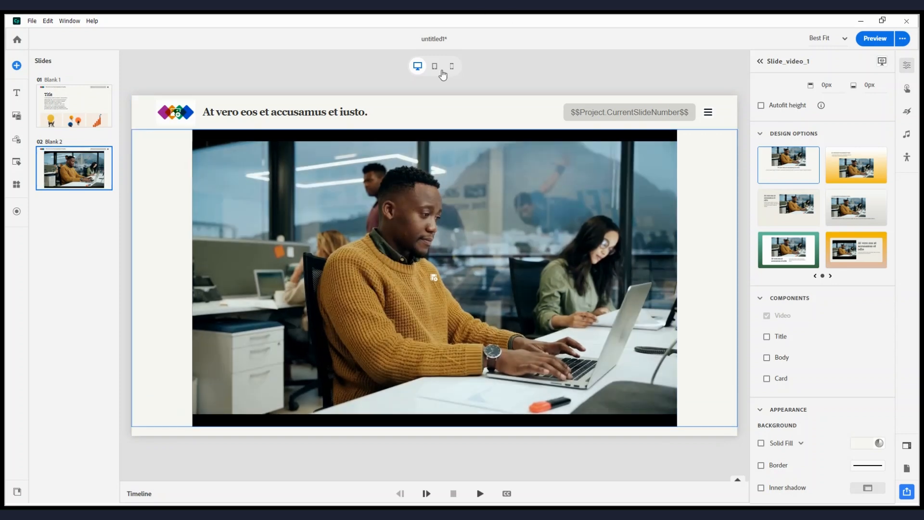
pyautogui.click(434, 66)
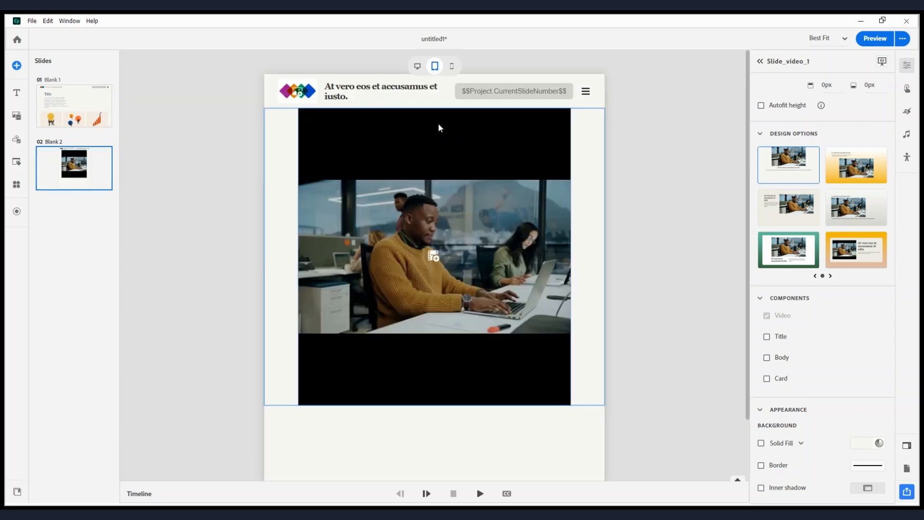
pyautogui.click(452, 66)
pyautogui.click(452, 66)
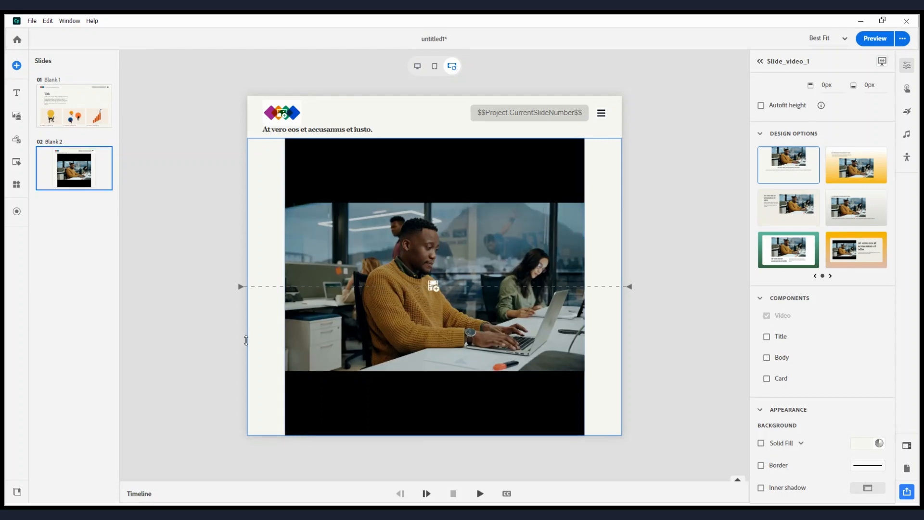
# Examine the first slide's stacked content in the mobile landscape layout and return to the desktop layout
pyautogui.click(69, 111)
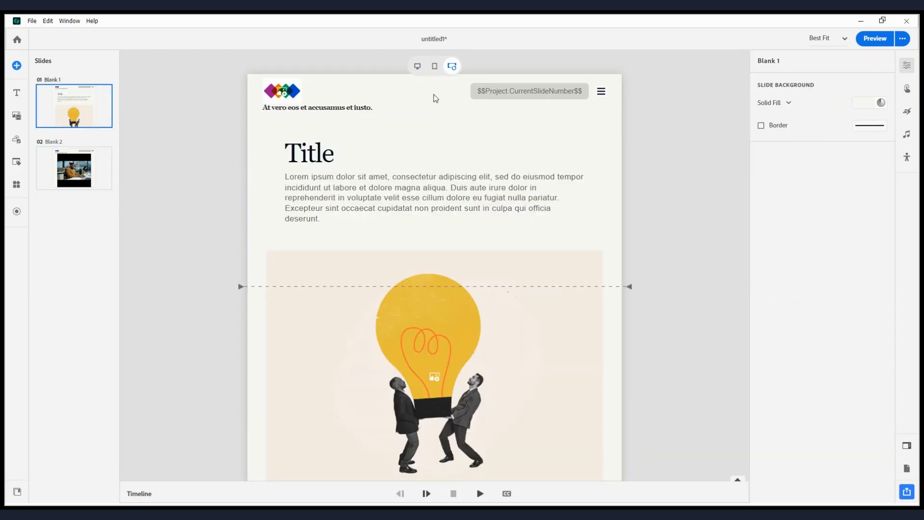
pyautogui.scroll(-6, 435, 94)
pyautogui.scroll(-4, 434, 376)
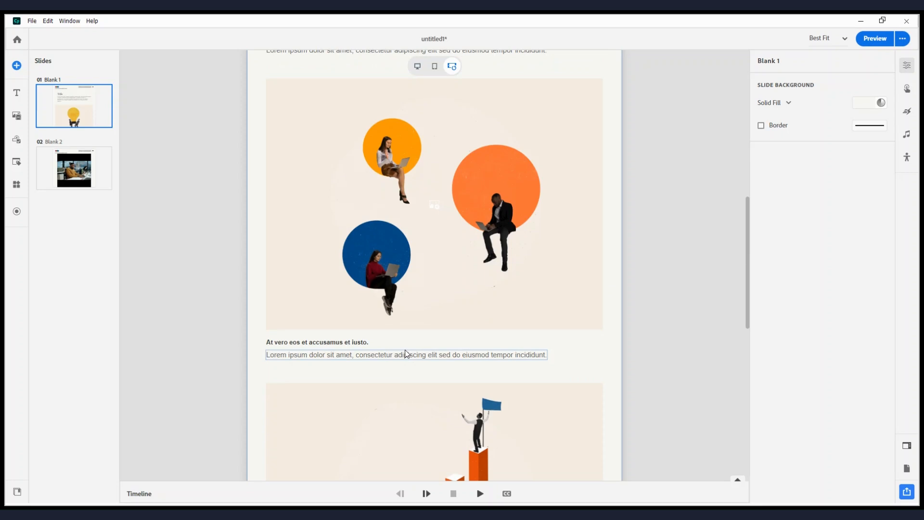
pyautogui.scroll(10, 407, 354)
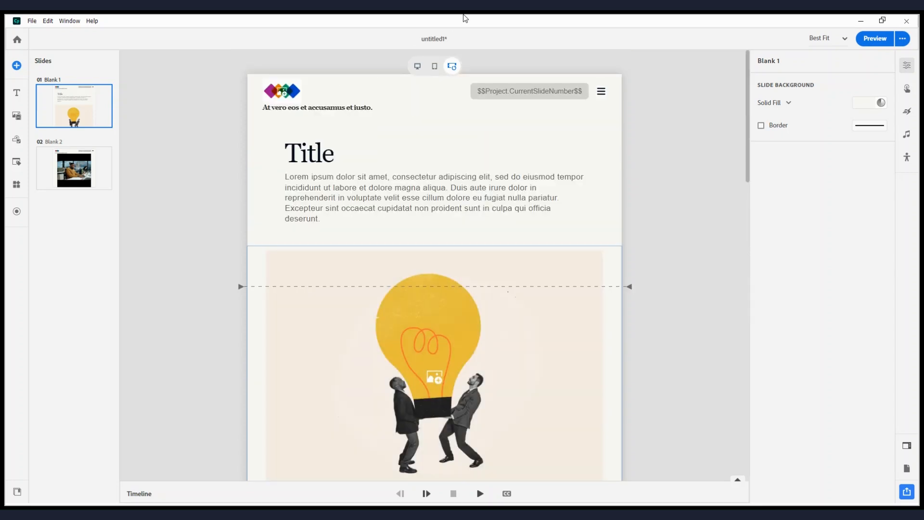
pyautogui.click(435, 66)
pyautogui.click(417, 67)
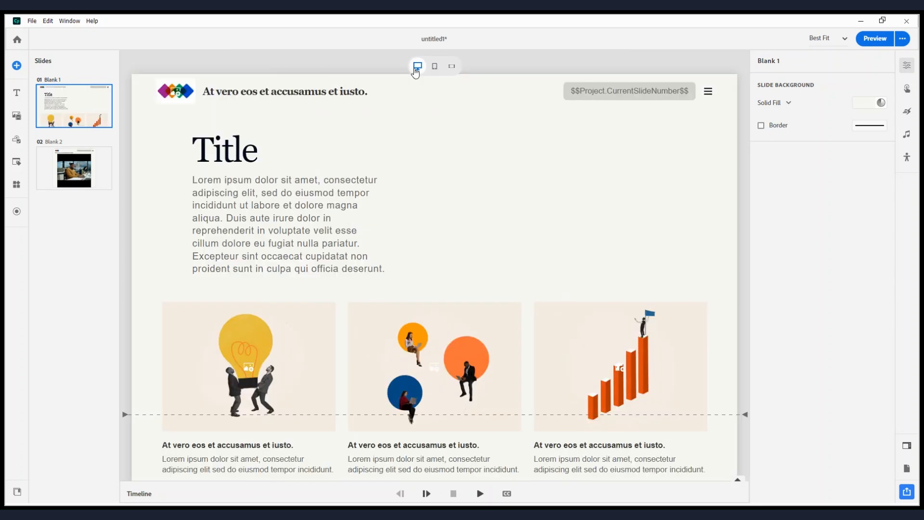
pyautogui.scroll(-2, 390, 192)
pyautogui.scroll(2, 392, 190)
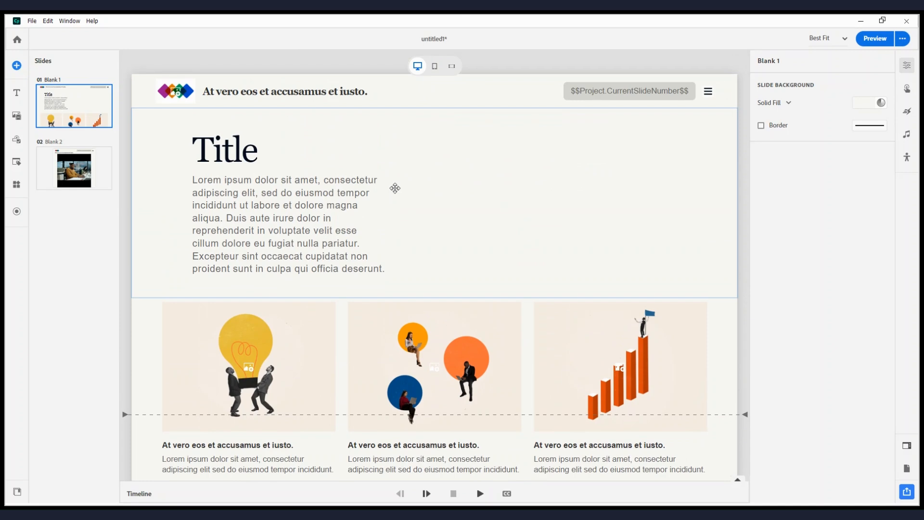
# Compare how the first slide's text, image grid and certificate arrange in the desktop, tablet and mobile landscape layouts
pyautogui.scroll(-5, 513, 181)
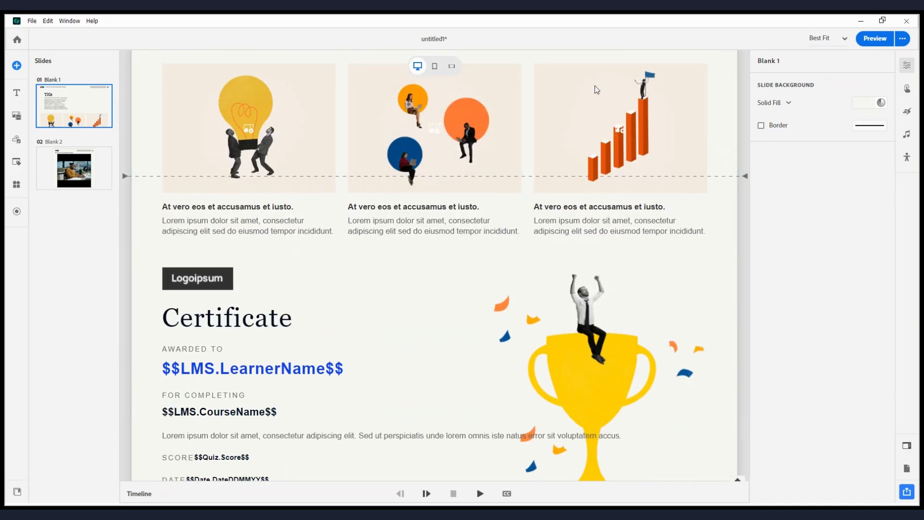
pyautogui.scroll(-2, 526, 334)
pyautogui.scroll(7, 526, 334)
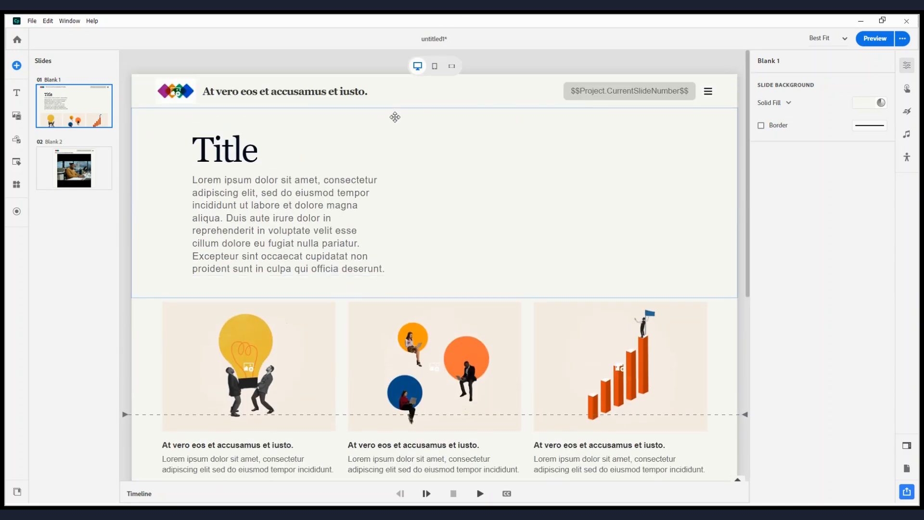
pyautogui.click(436, 67)
pyautogui.scroll(-5, 417, 357)
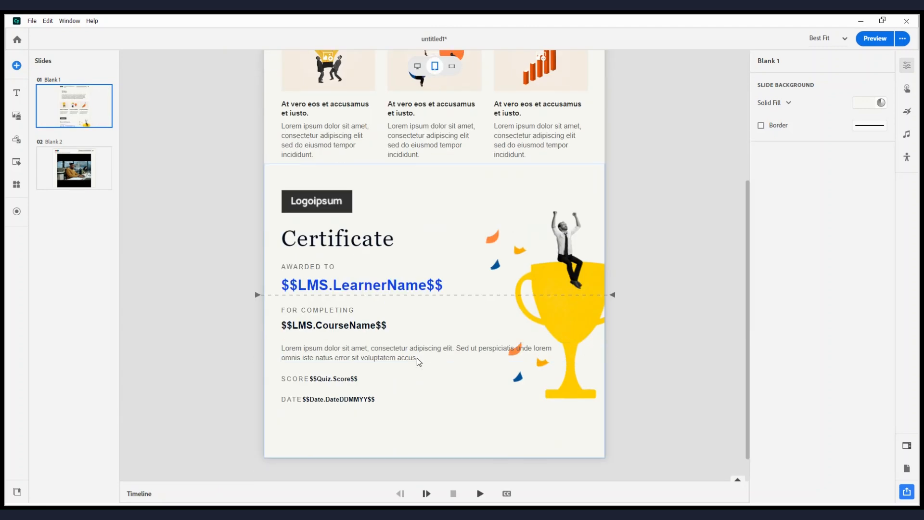
pyautogui.scroll(7, 414, 355)
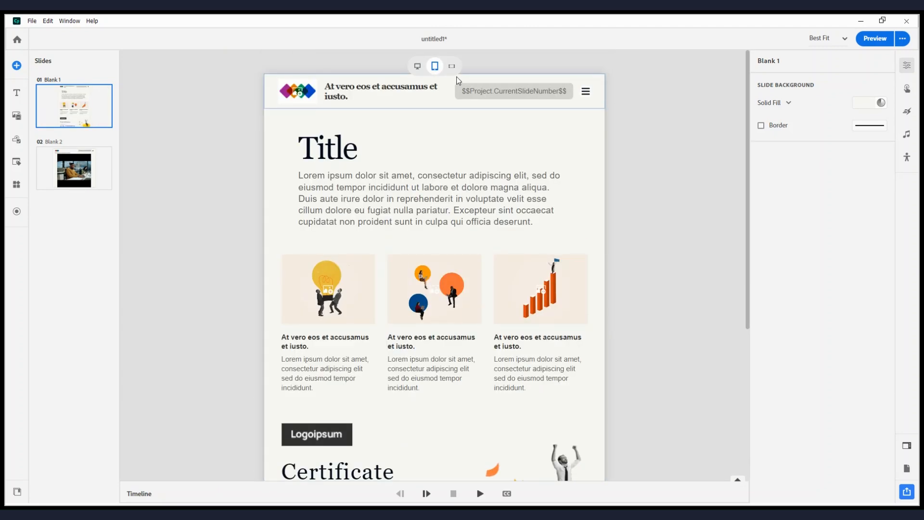
pyautogui.click(452, 67)
pyautogui.scroll(-10, 351, 334)
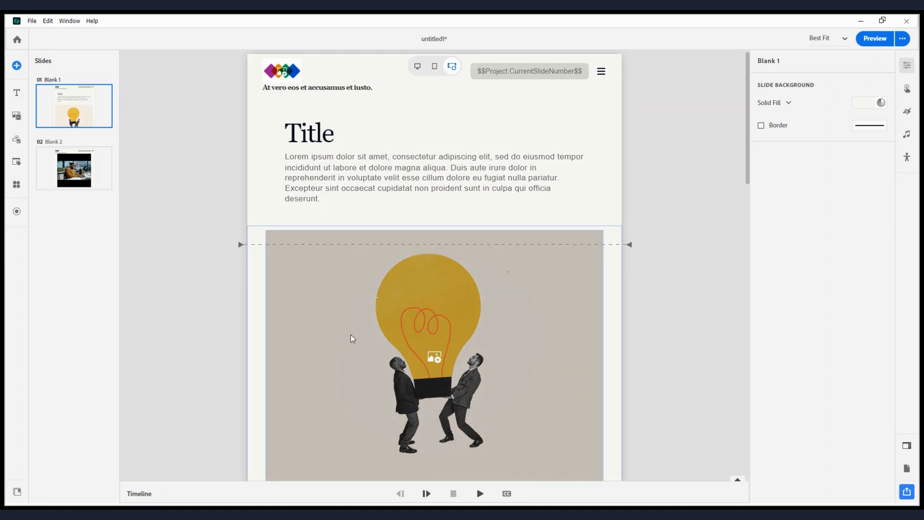
pyautogui.scroll(-6, 350, 337)
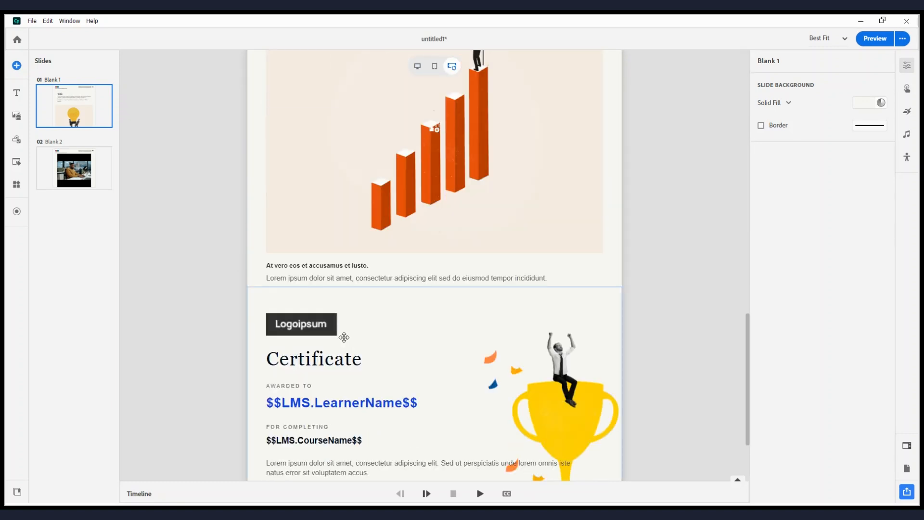
pyautogui.scroll(4, 346, 340)
pyautogui.scroll(12, 345, 340)
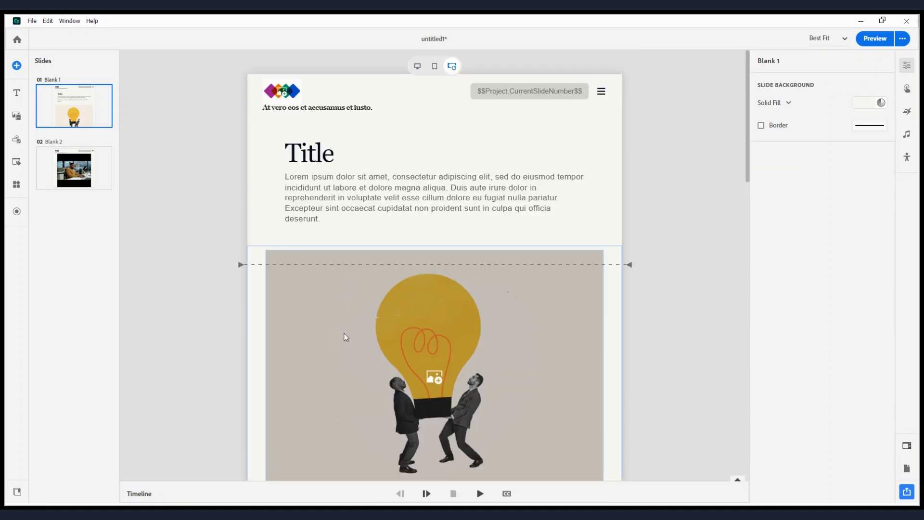
# Insert another blank slide directly after the first slide and return to the desktop layout
pyautogui.click(17, 65)
pyautogui.click(50, 114)
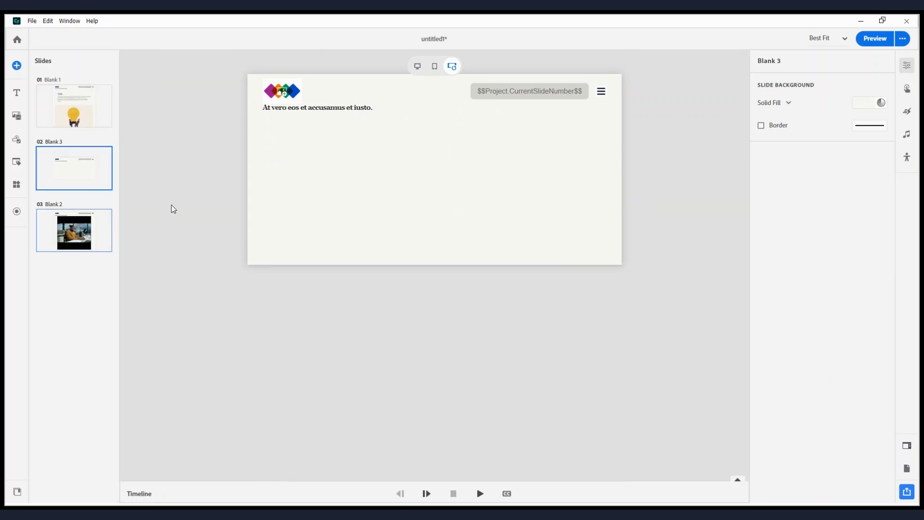
pyautogui.click(432, 67)
pyautogui.click(422, 67)
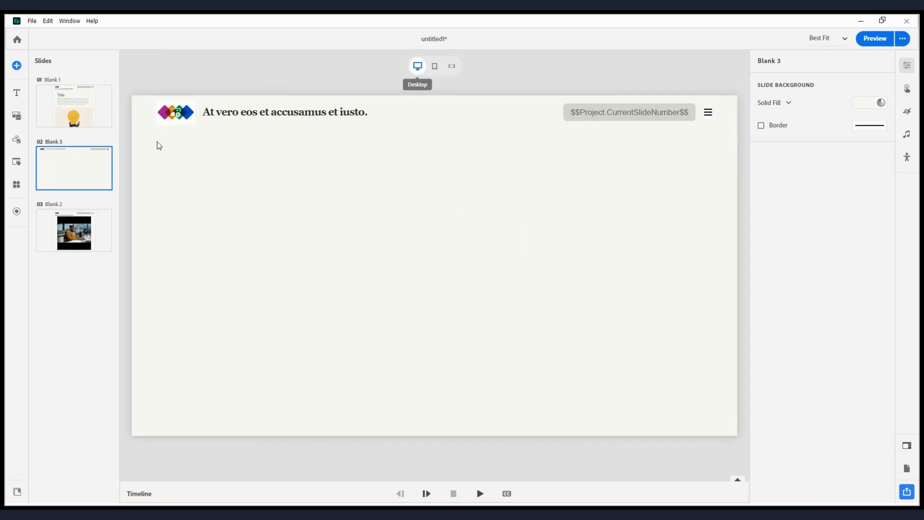
# Add an SVG media block below the certificate on the first slide
pyautogui.click(65, 122)
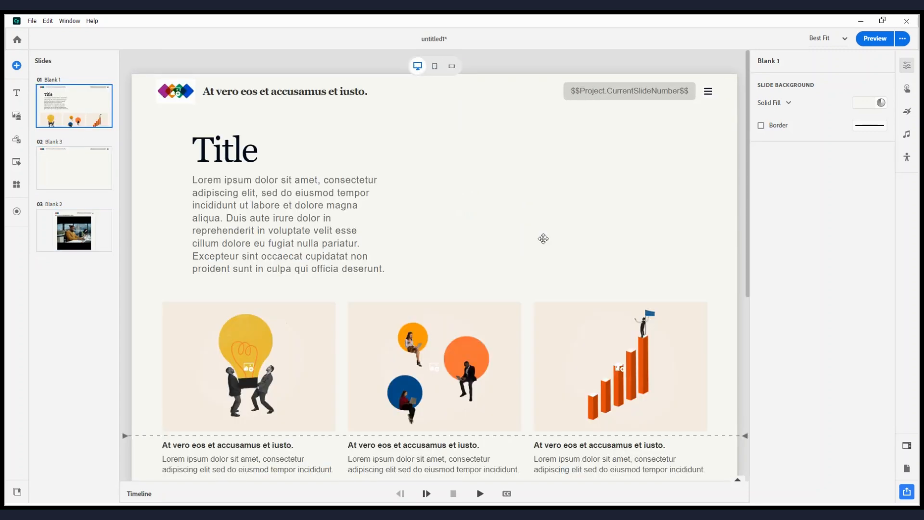
pyautogui.scroll(-5, 540, 239)
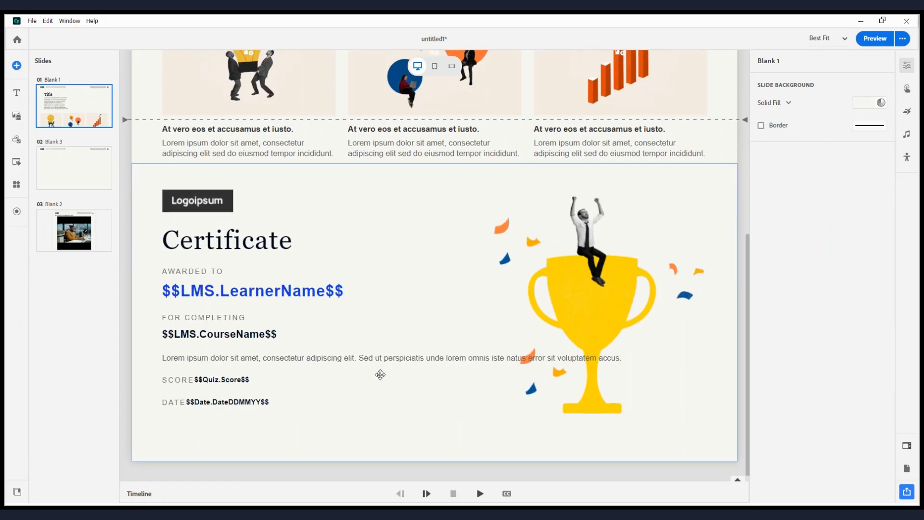
pyautogui.scroll(6, 298, 356)
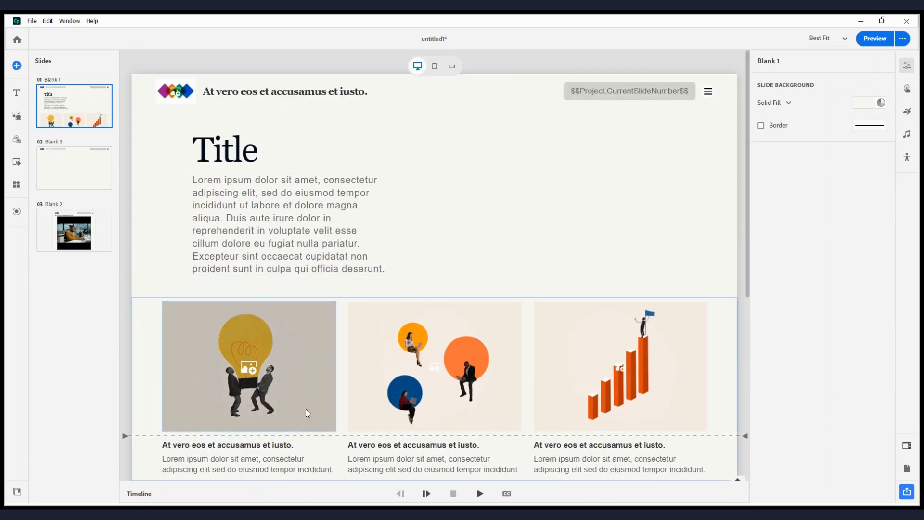
pyautogui.scroll(-5, 305, 409)
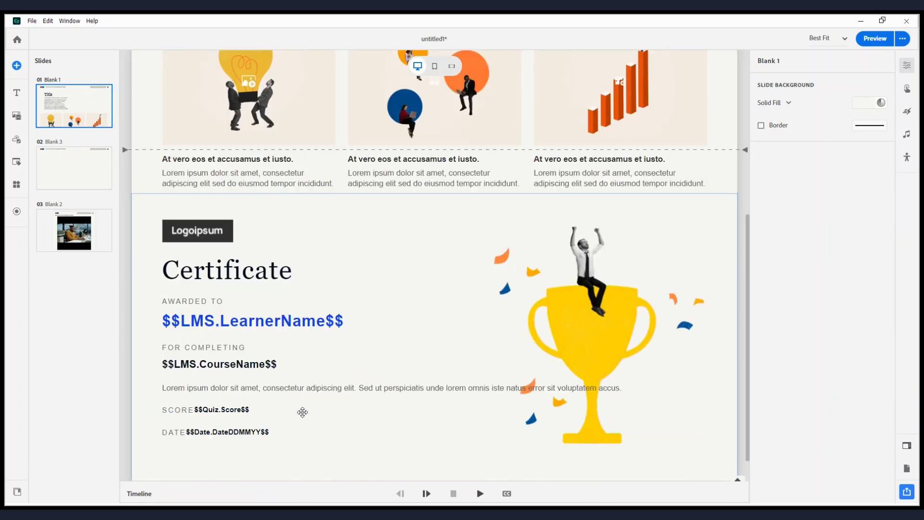
pyautogui.click(17, 116)
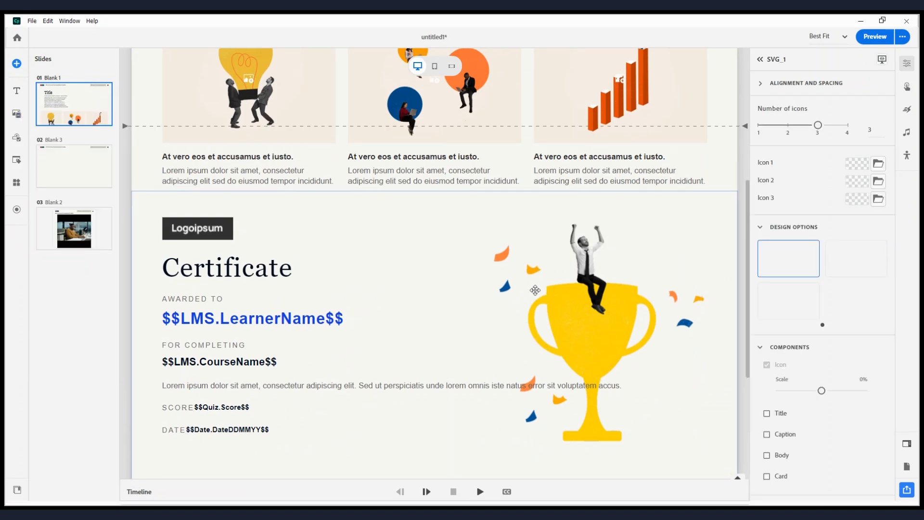
# Add a Quotes media block below the light bulb icons and review the slide's stacked blocks
pyautogui.click(19, 116)
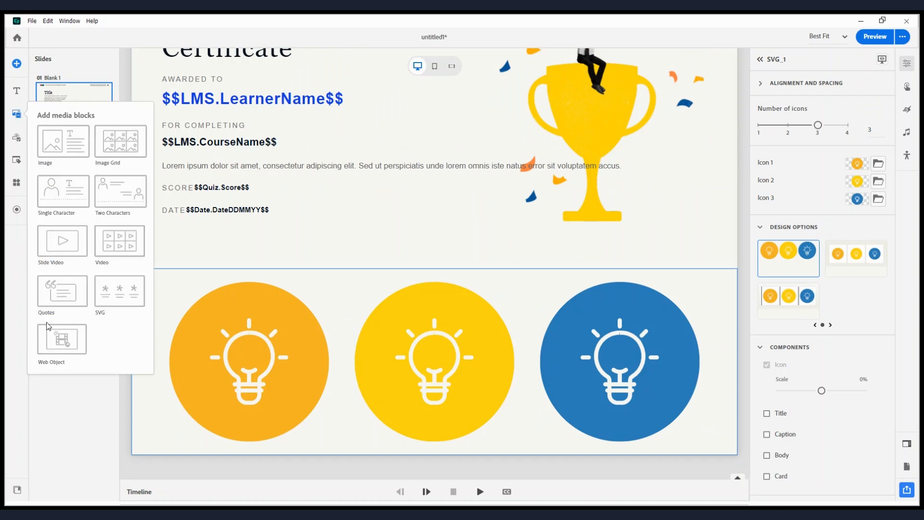
pyautogui.click(66, 284)
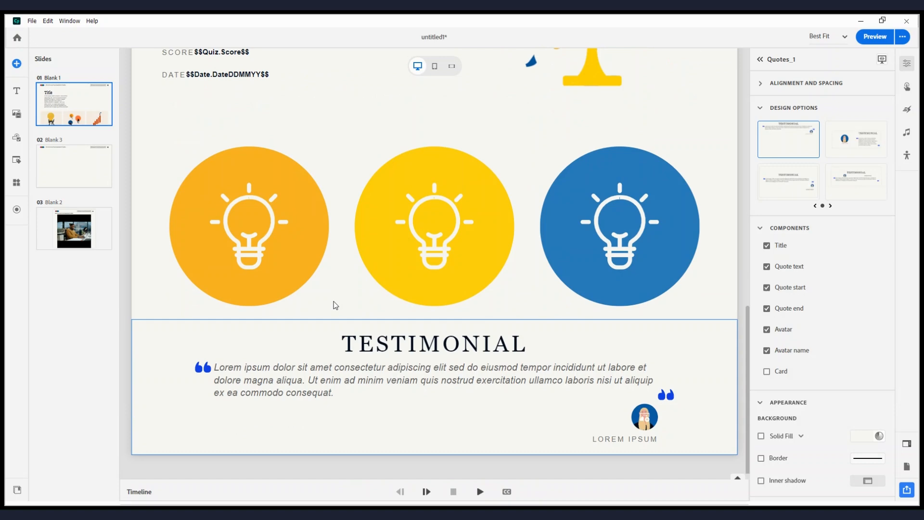
pyautogui.scroll(5, 395, 422)
pyautogui.scroll(5, 395, 414)
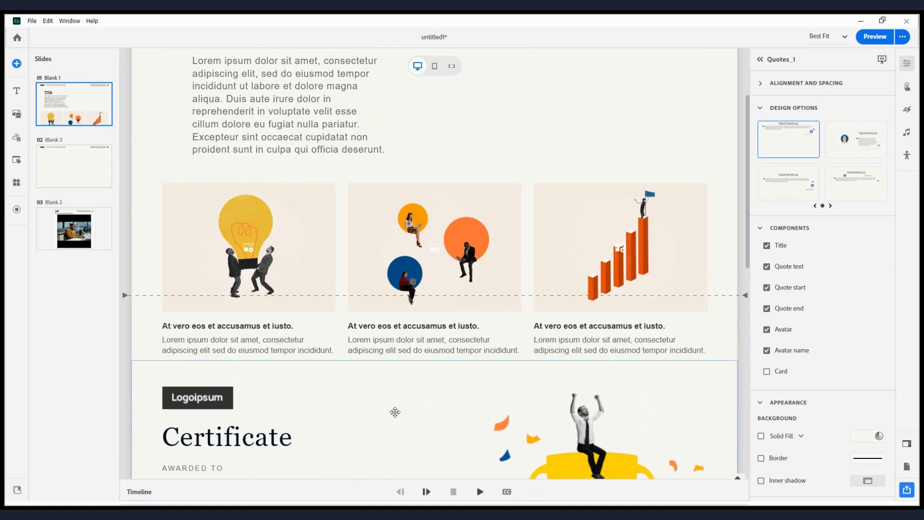
# Add a Radio Group interactive block below the testimonial on the first slide
pyautogui.scroll(-10, 395, 414)
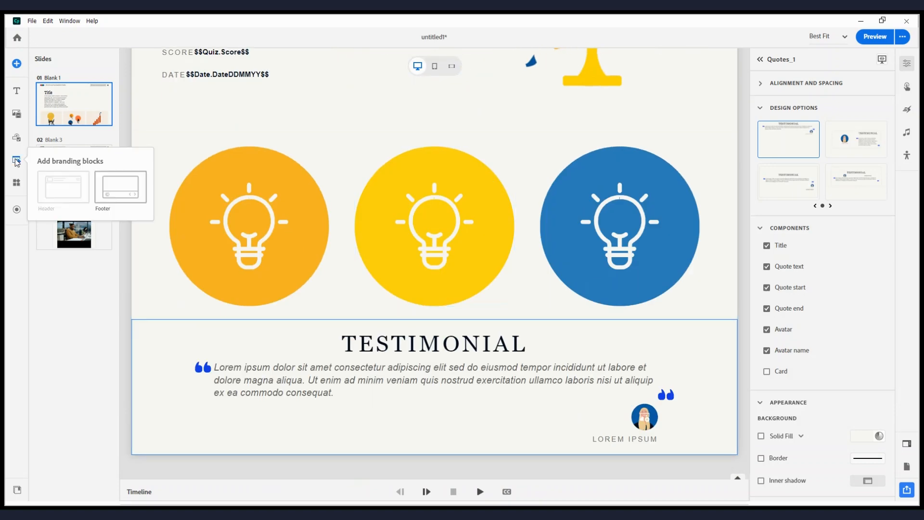
pyautogui.click(16, 137)
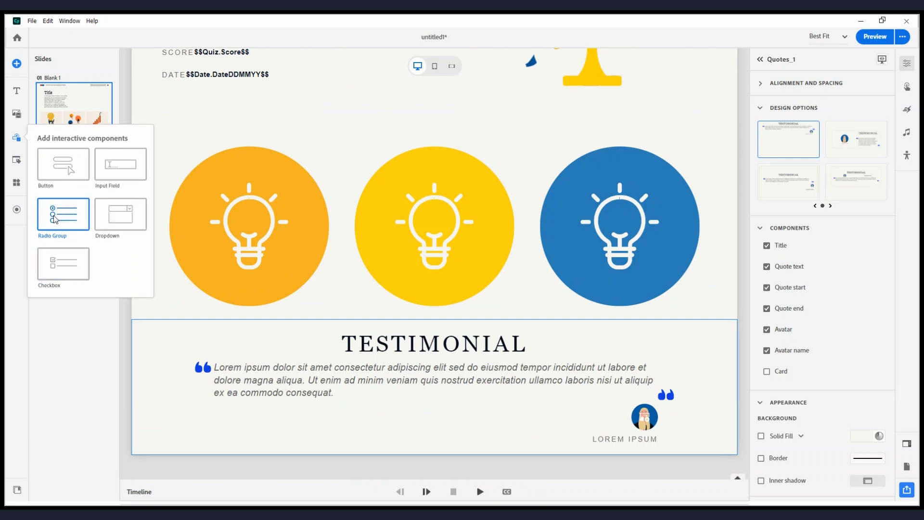
pyautogui.click(298, 208)
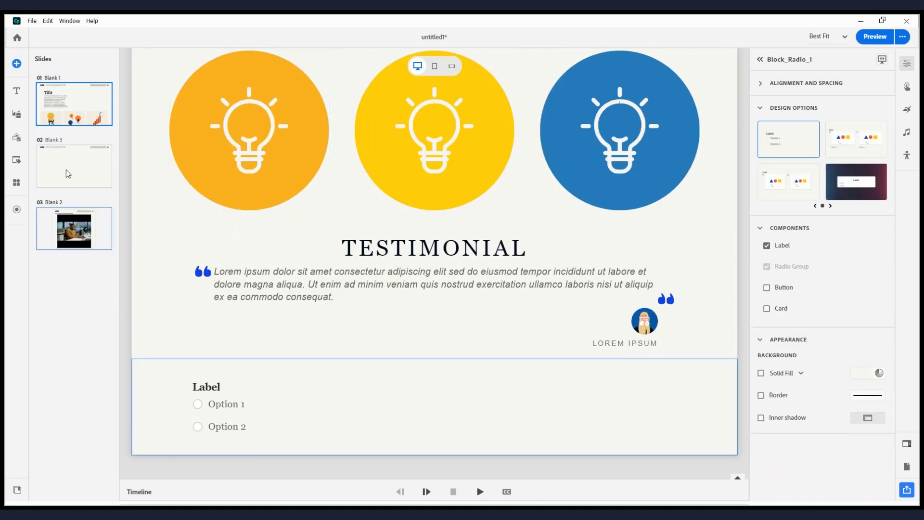
# Add a three-image grid block below the radio group and review the first slide's stacked blocks
pyautogui.click(18, 117)
pyautogui.click(121, 141)
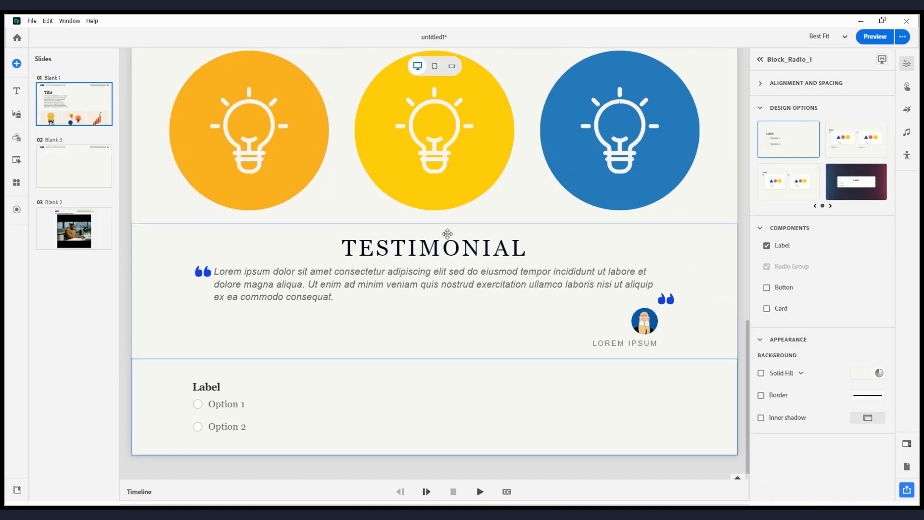
pyautogui.click(280, 472)
pyautogui.scroll(5, 283, 469)
pyautogui.scroll(8, 283, 467)
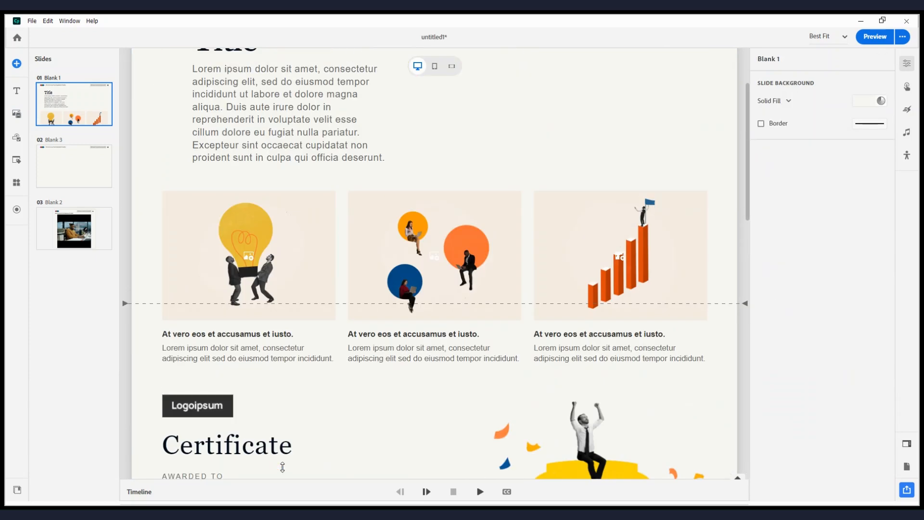
pyautogui.scroll(-12, 282, 465)
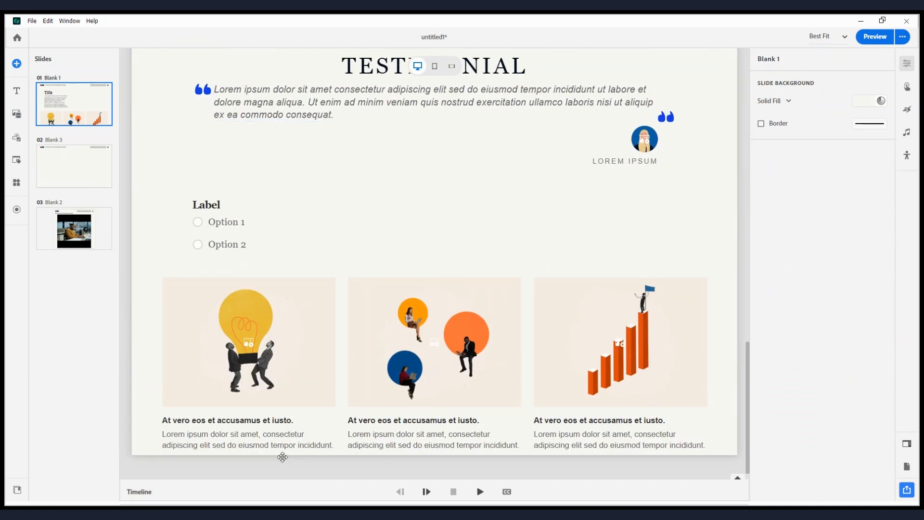
pyautogui.scroll(10, 280, 460)
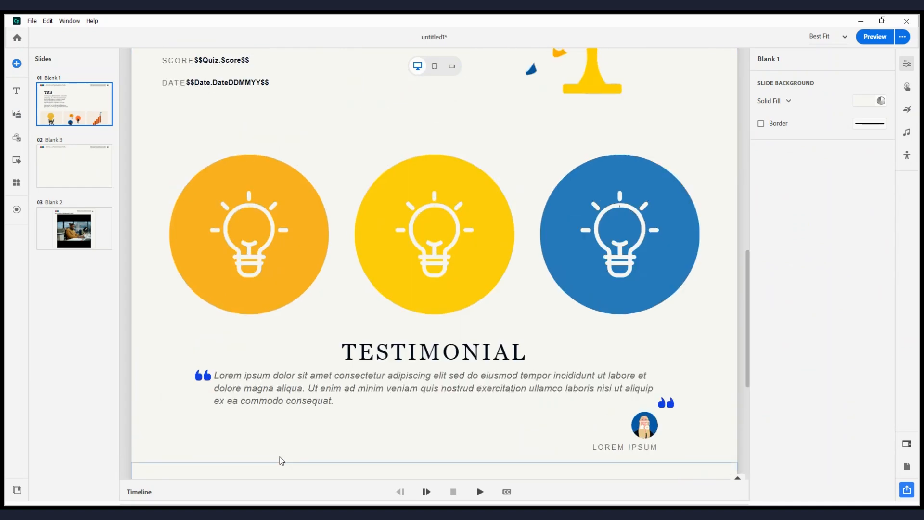
pyautogui.scroll(-5, 279, 458)
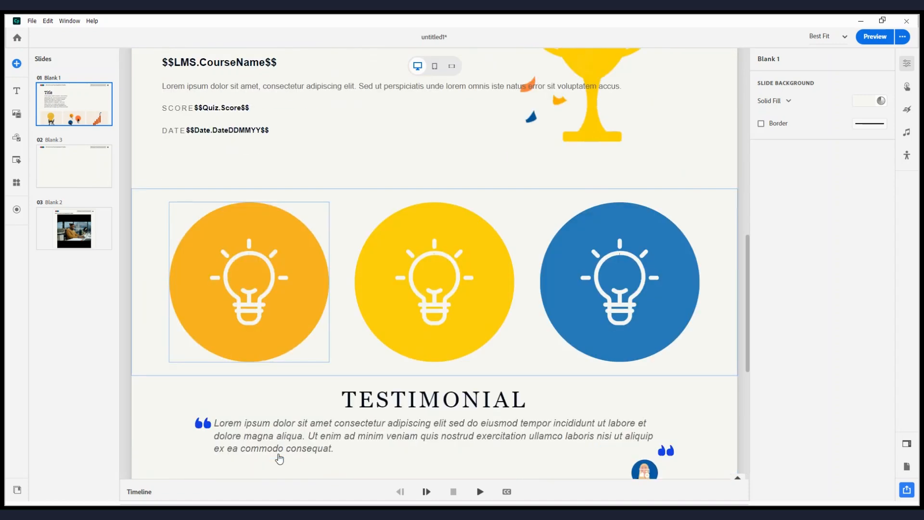
# Check the sources offered for replacing the orange light bulb icon and close the choice without replacing it
pyautogui.doubleClick(282, 269)
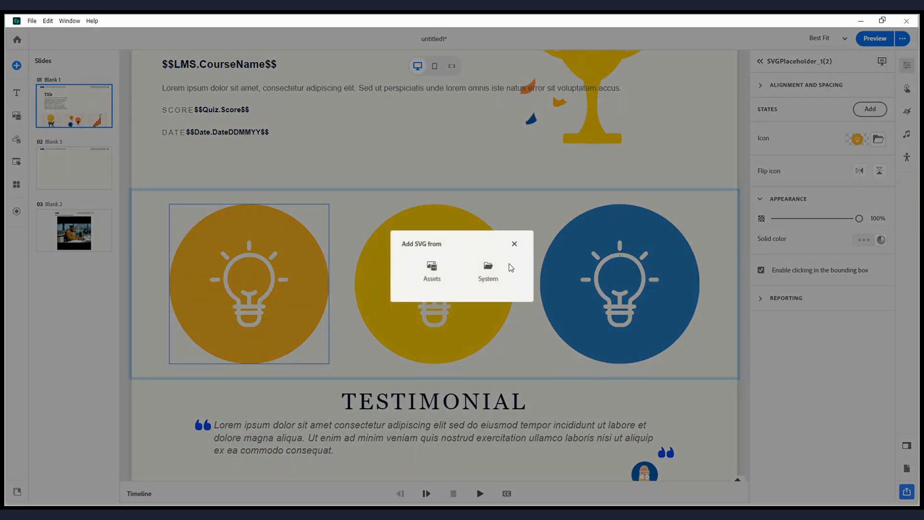
pyautogui.click(514, 244)
pyautogui.scroll(-5, 396, 376)
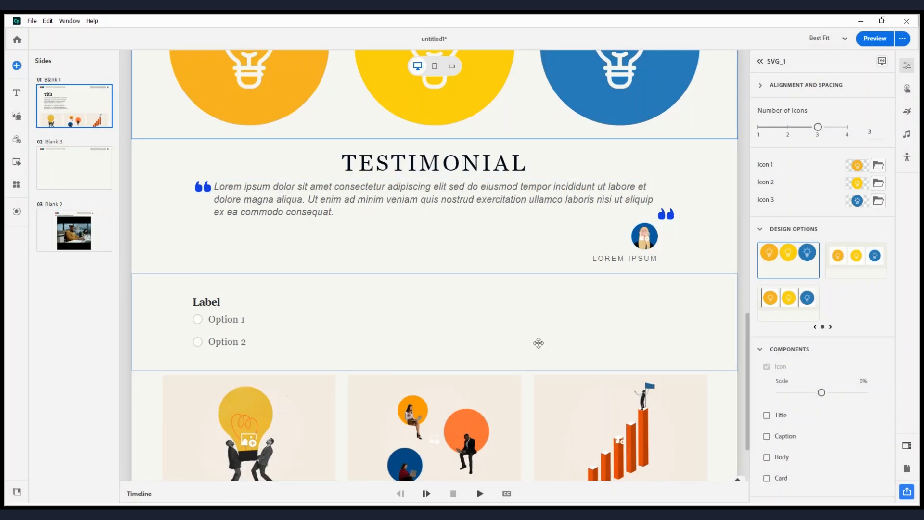
pyautogui.scroll(10, 433, 364)
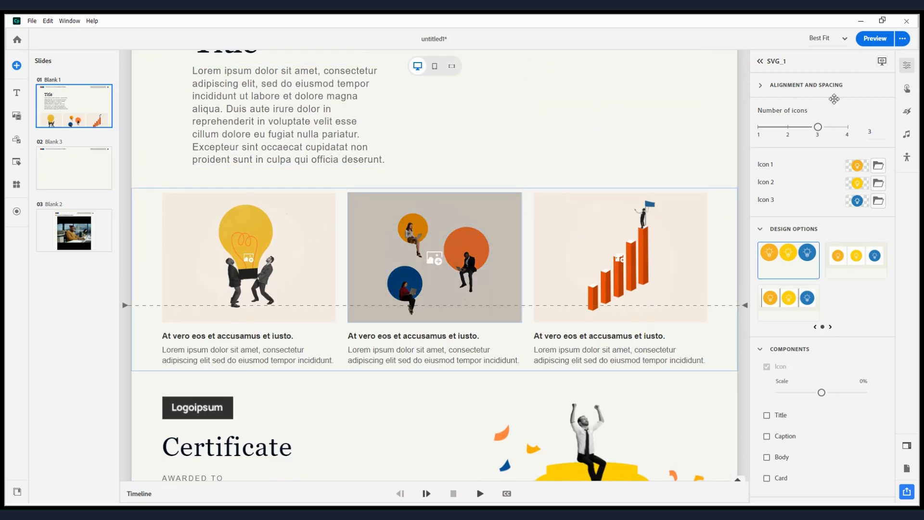
# Check whether interactions can be added to the light bulb icon block and to the middle image of the upper grid
pyautogui.click(907, 88)
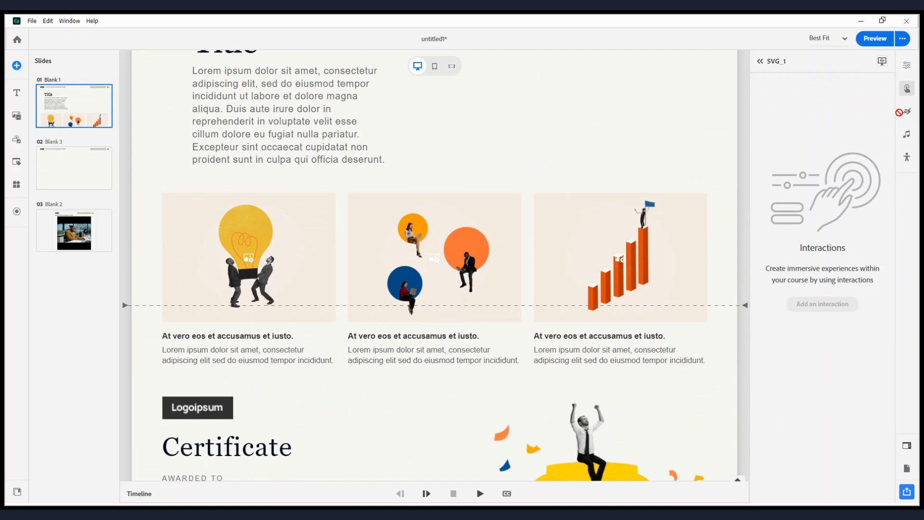
pyautogui.click(492, 266)
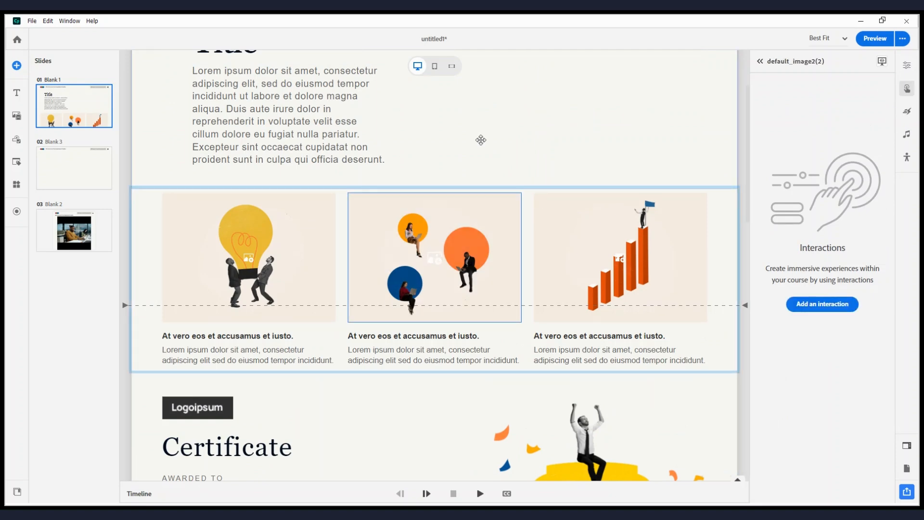
pyautogui.click(294, 147)
pyautogui.scroll(3, 361, 338)
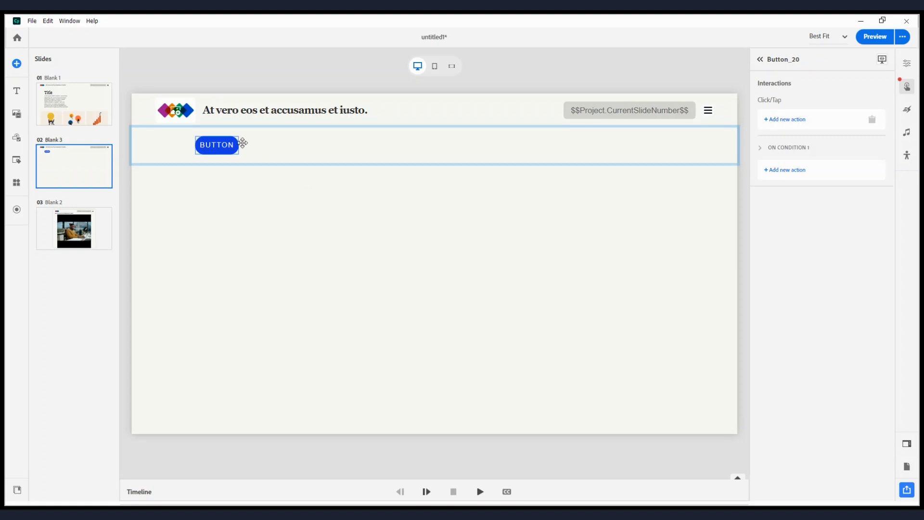
# Widen the button on the second slide and review the actions available for its Click/Tap trigger
pyautogui.moveTo(236, 147); pyautogui.dragTo(330, 200)
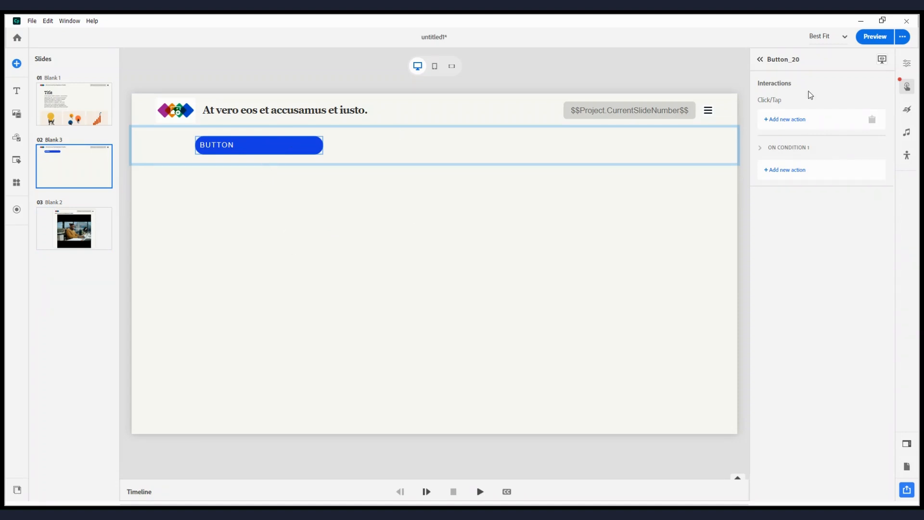
pyautogui.click(773, 119)
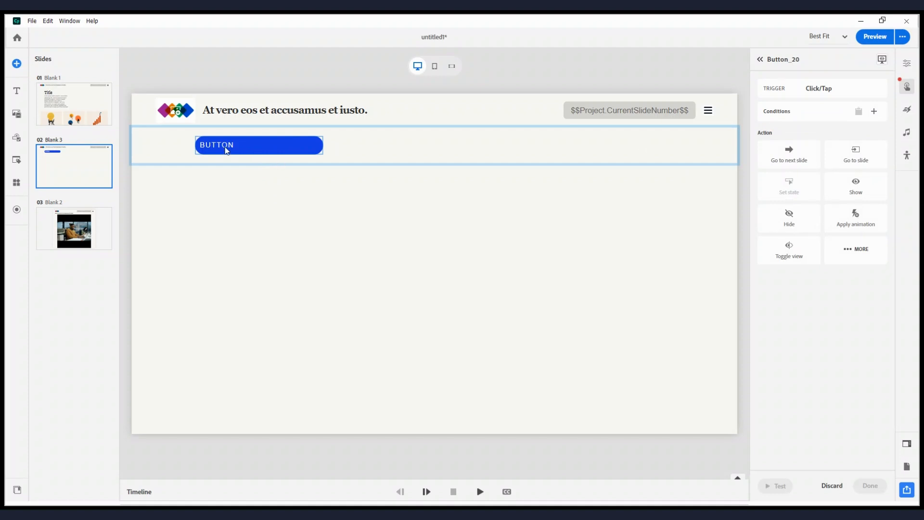
pyautogui.click(879, 258)
pyautogui.scroll(-5, 852, 366)
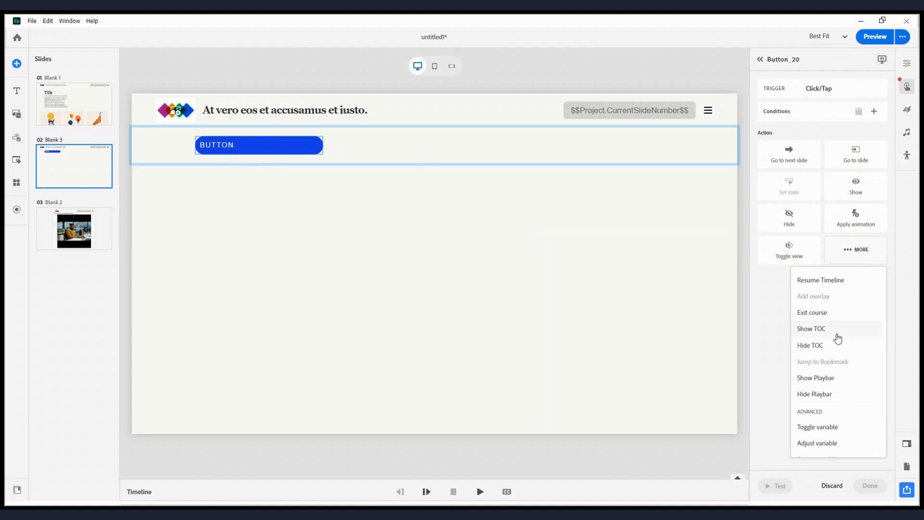
pyautogui.scroll(1, 838, 338)
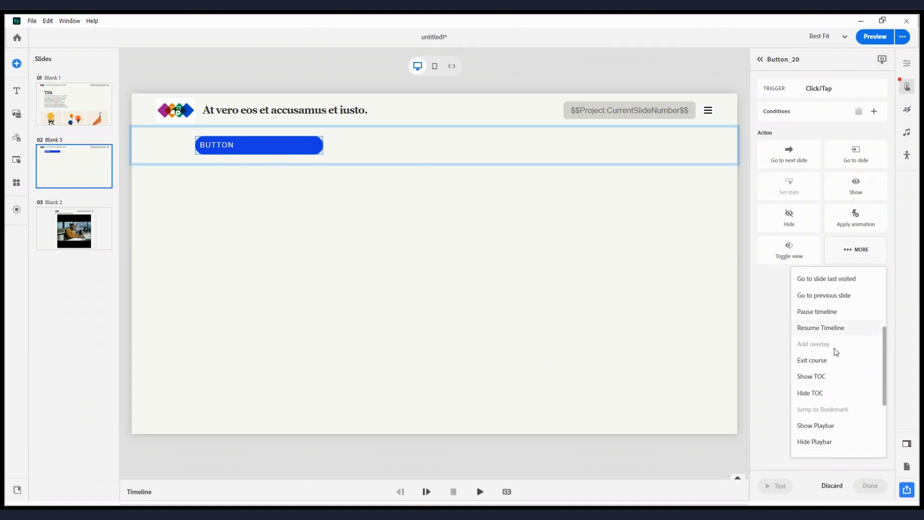
pyautogui.scroll(-3, 836, 351)
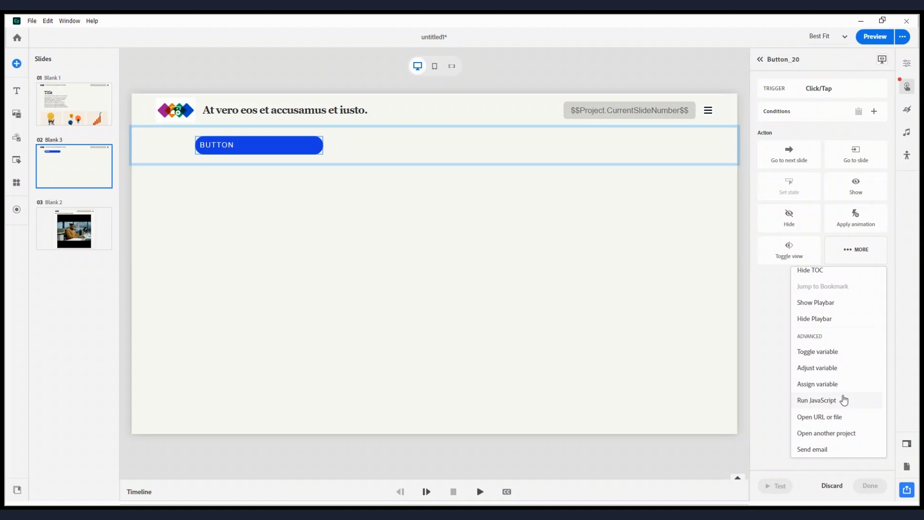
pyautogui.scroll(5, 844, 399)
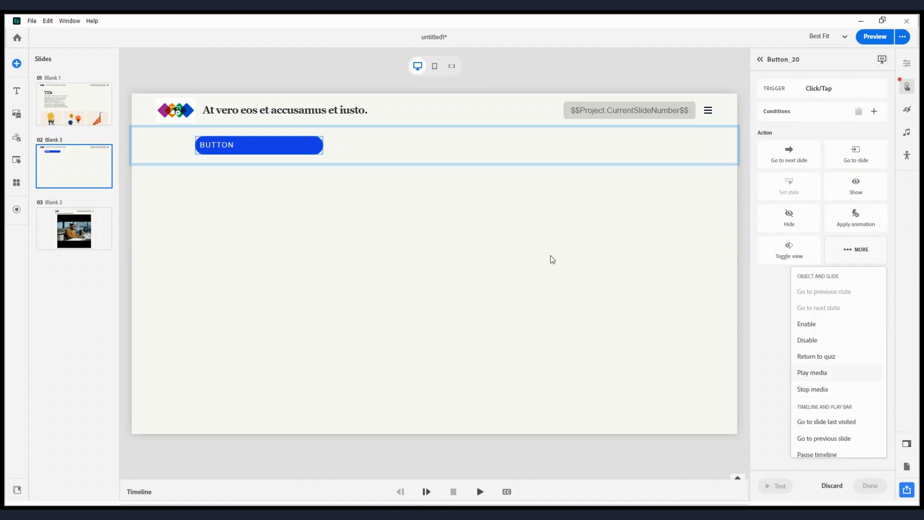
pyautogui.click(544, 262)
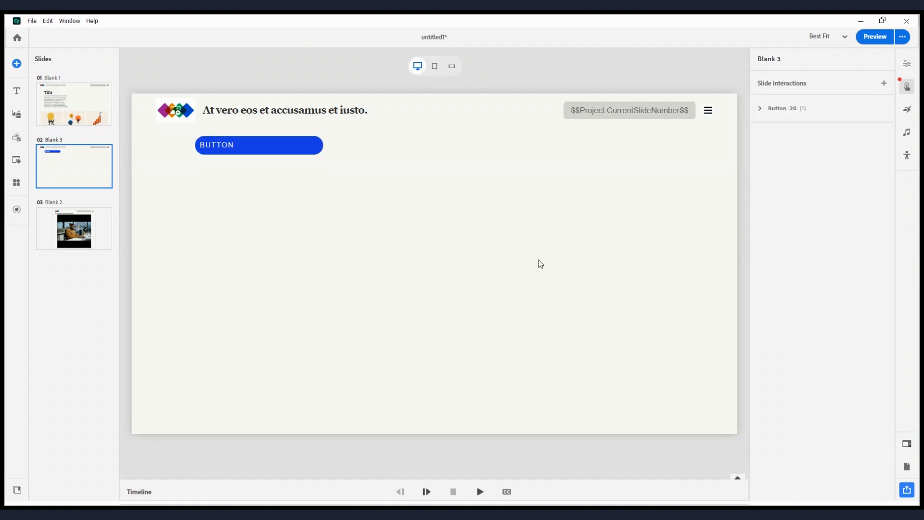
# Choose the Wobble emphasis animation for the button and review its direction and timing settings
pyautogui.click(229, 144)
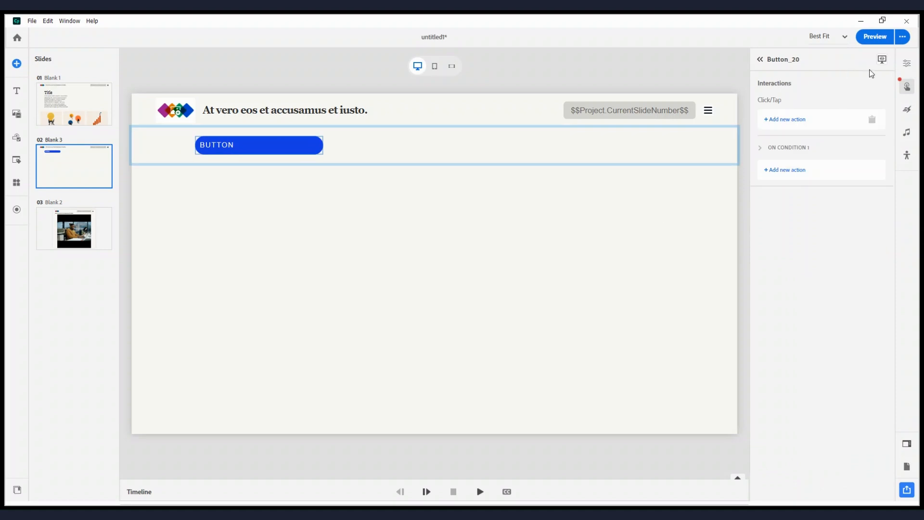
pyautogui.click(907, 109)
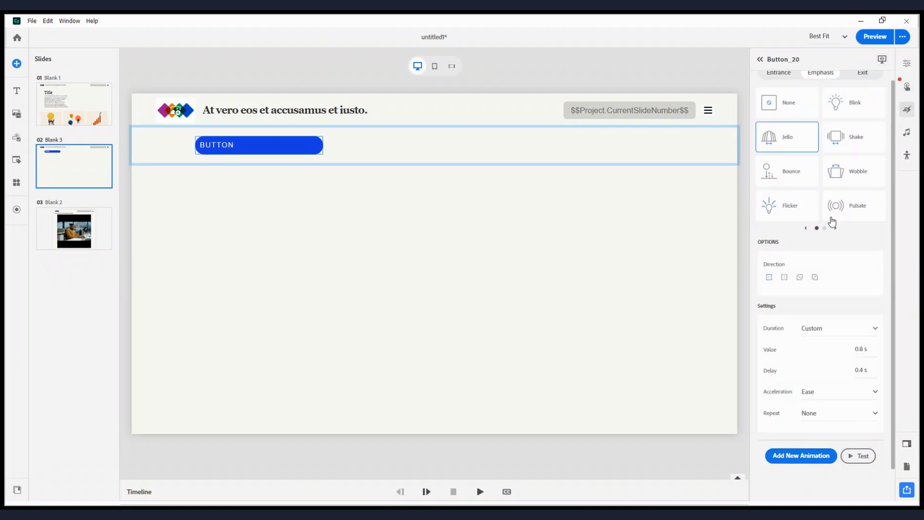
pyautogui.scroll(1, 805, 98)
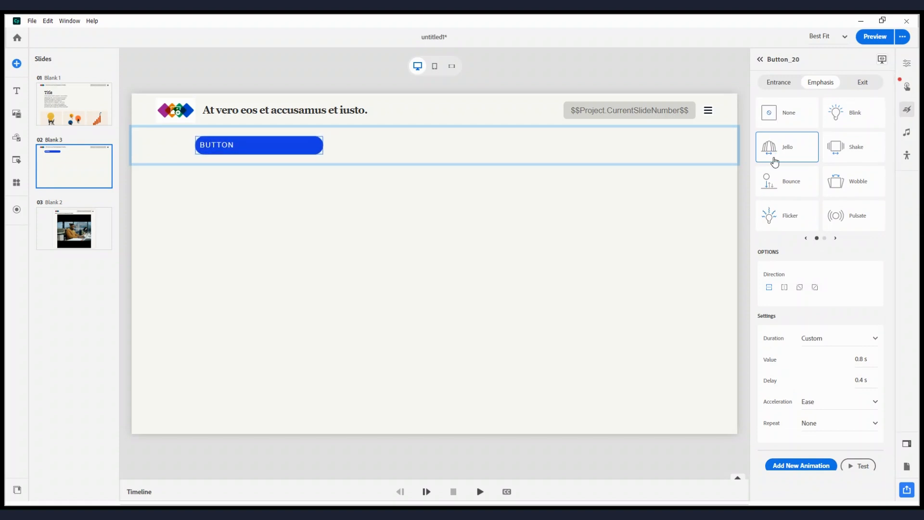
pyautogui.click(849, 181)
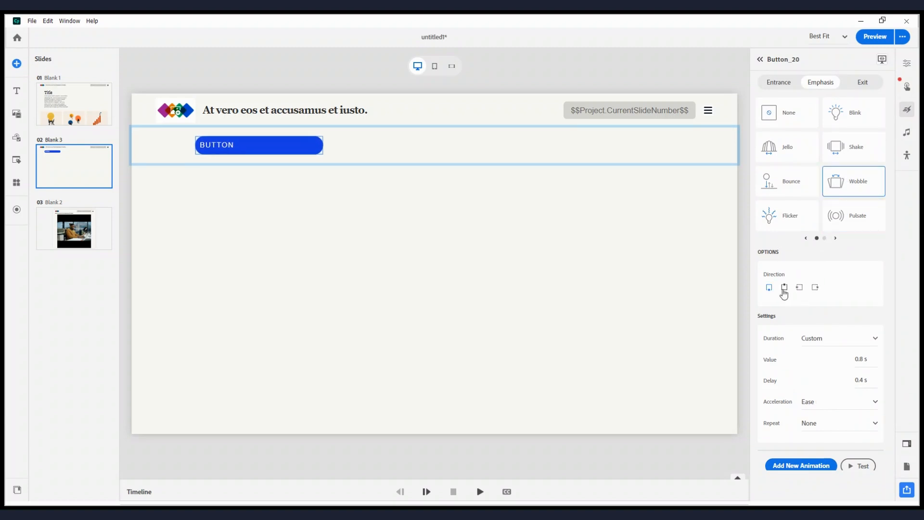
pyautogui.scroll(-1, 846, 269)
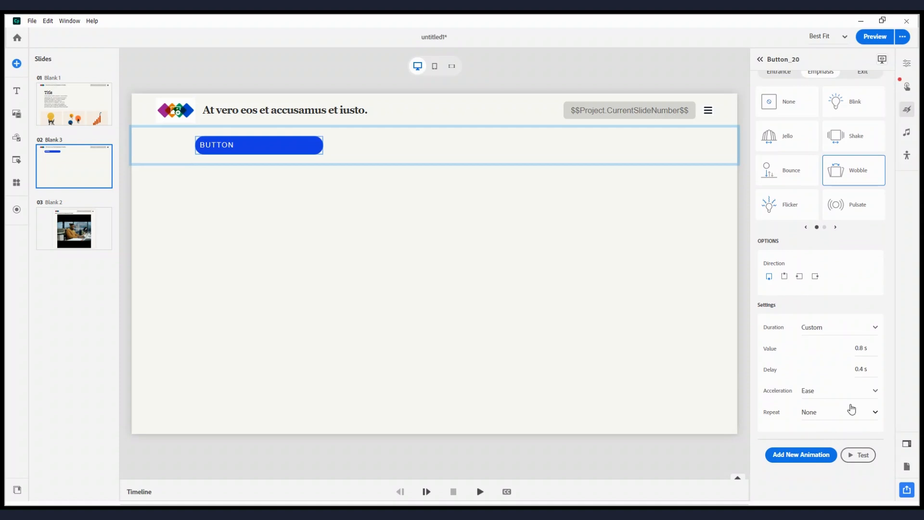
pyautogui.click(233, 347)
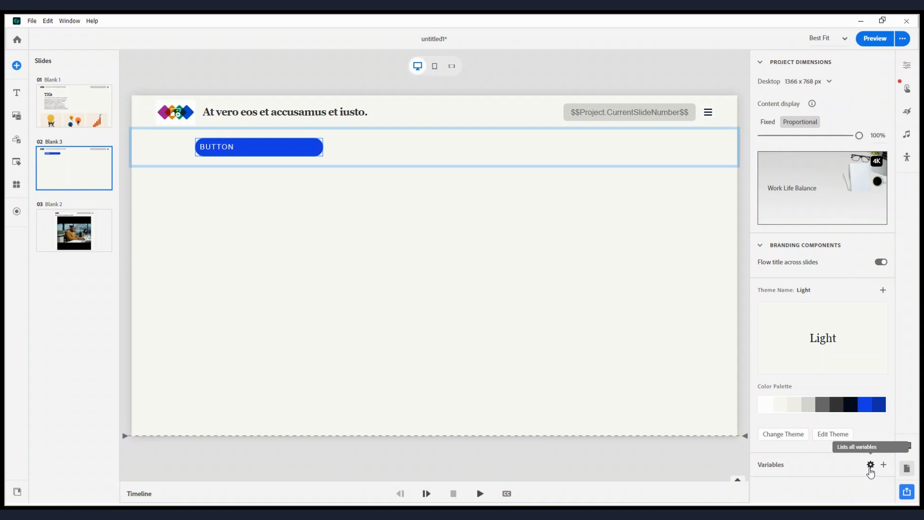
# Examine the project's user variables and the full list of system variables with their values and descriptions
pyautogui.click(871, 465)
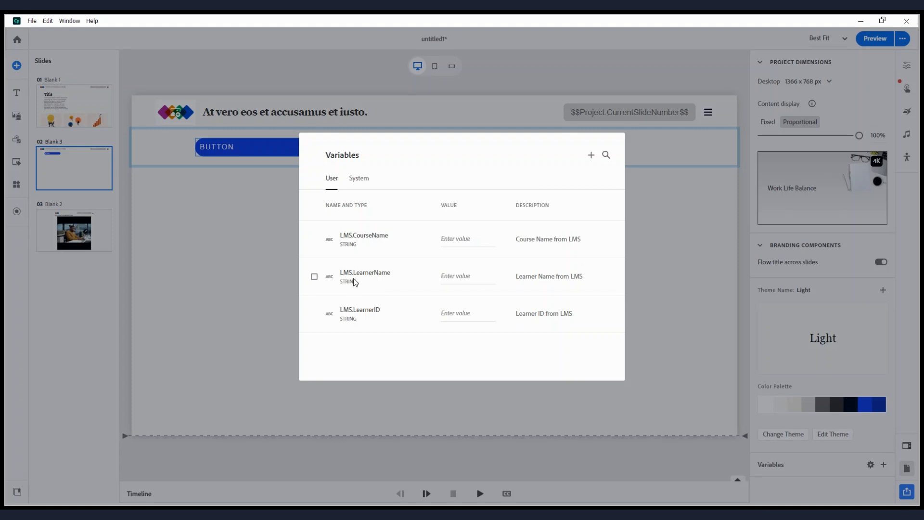
pyautogui.click(359, 178)
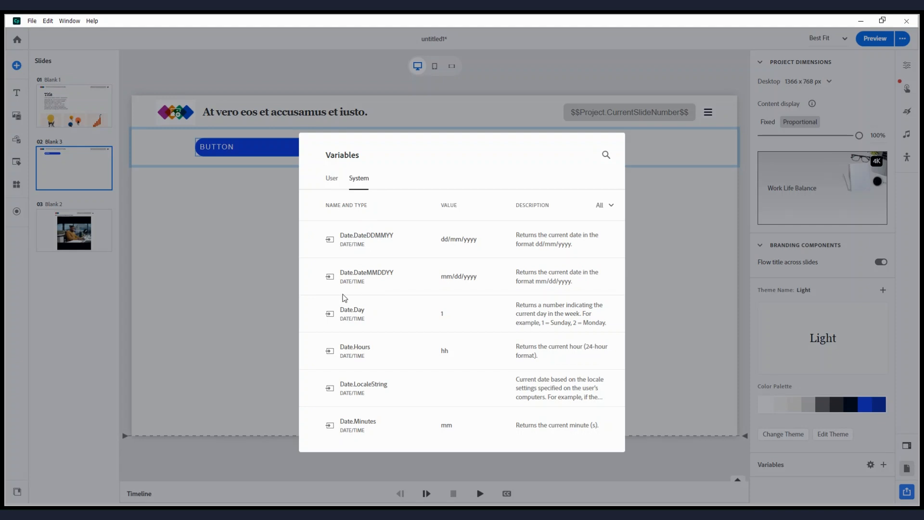
pyautogui.scroll(-5, 345, 298)
pyautogui.scroll(-2, 409, 336)
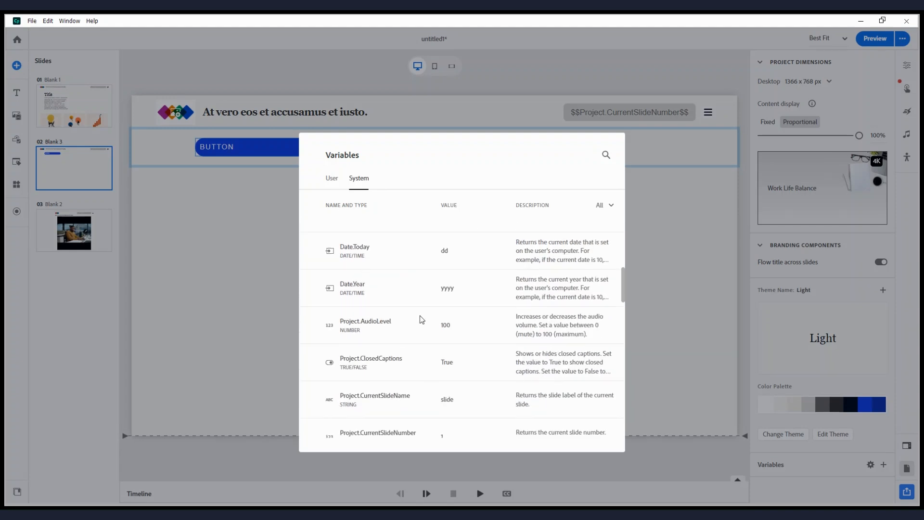
pyautogui.scroll(-5, 420, 316)
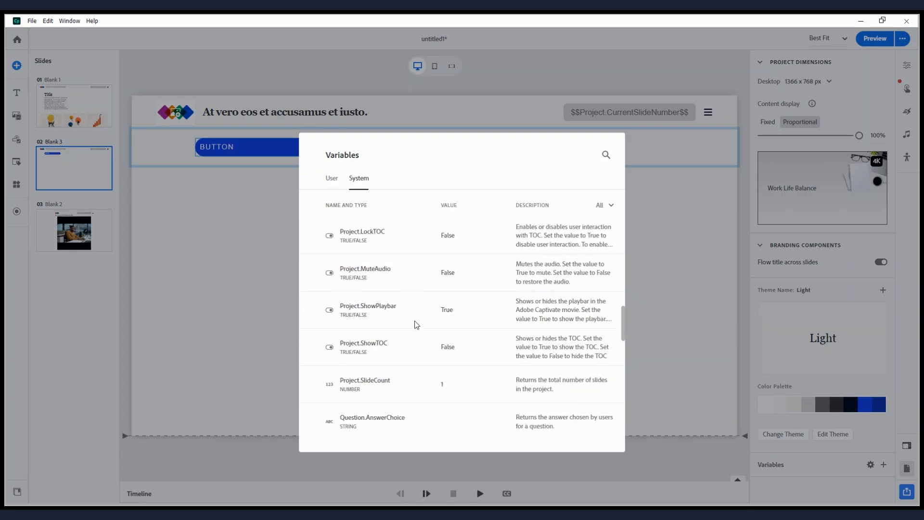
pyautogui.scroll(-5, 414, 321)
pyautogui.scroll(-10, 375, 363)
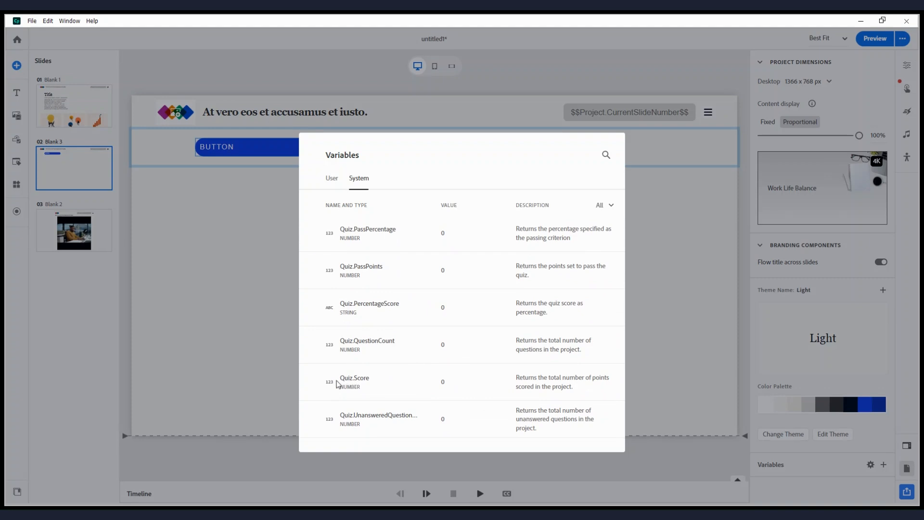
pyautogui.scroll(10, 329, 386)
pyautogui.scroll(-10, 329, 386)
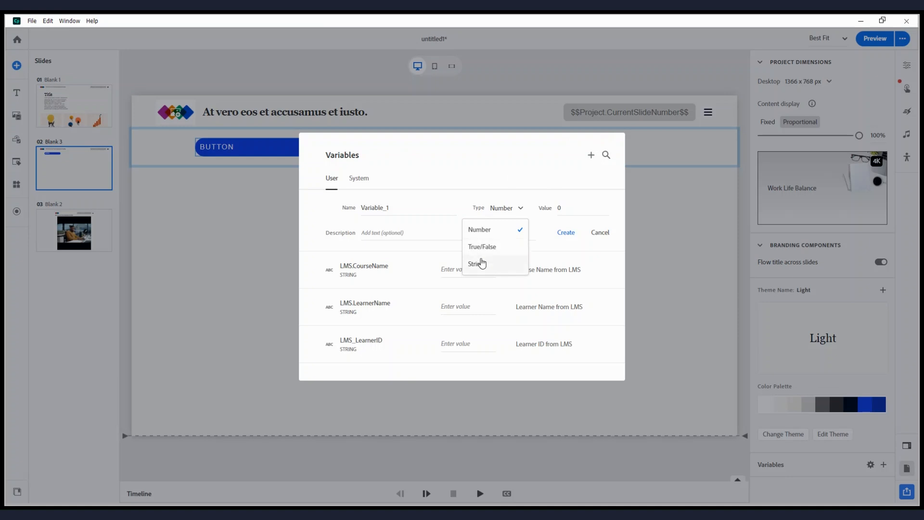
# Create a True/False user variable named test with the value True, and check the options for managing it
pyautogui.click(409, 208)
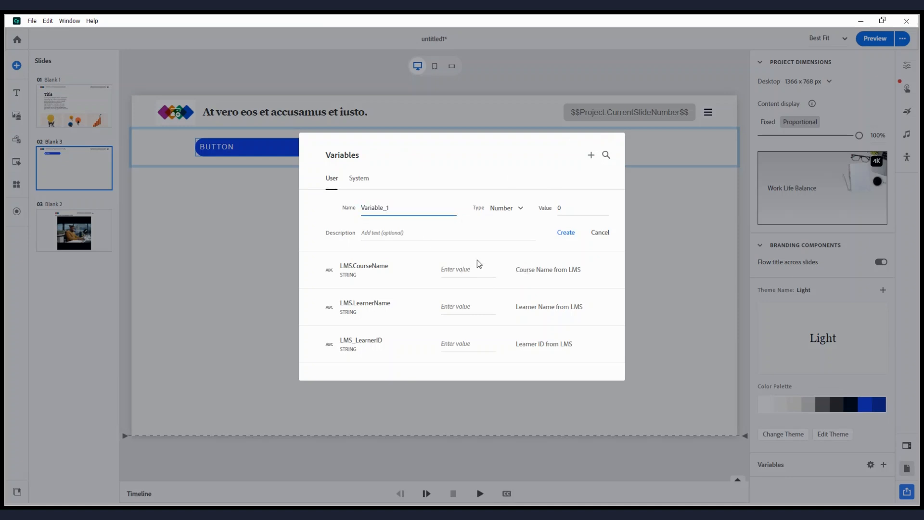
pyautogui.click(518, 212)
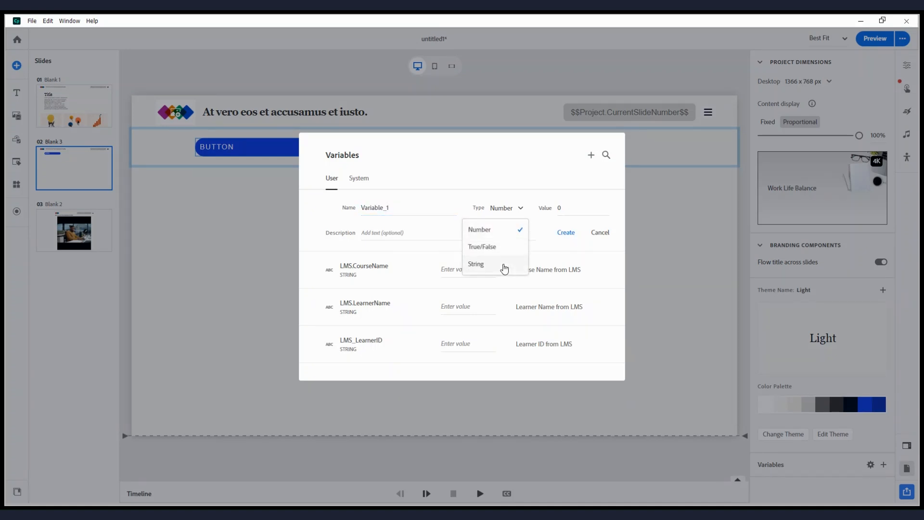
pyautogui.click(483, 247)
pyautogui.click(565, 207)
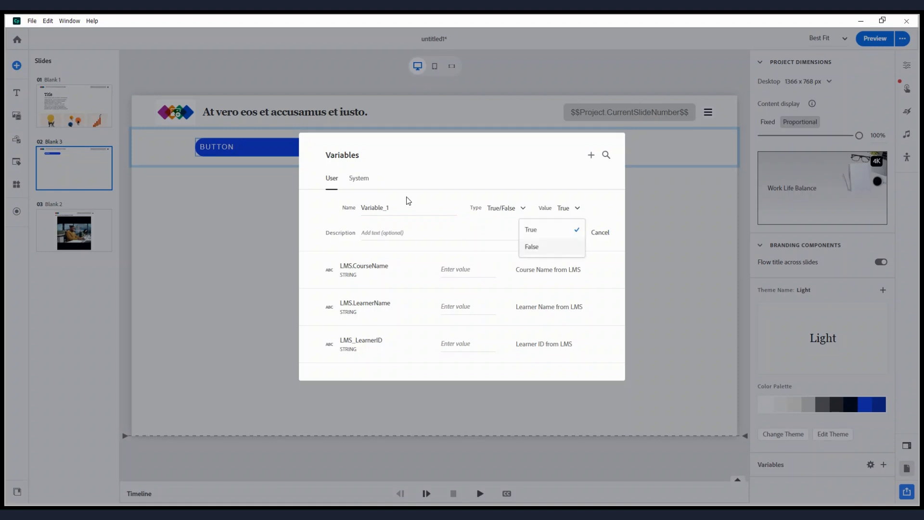
pyautogui.click(487, 240)
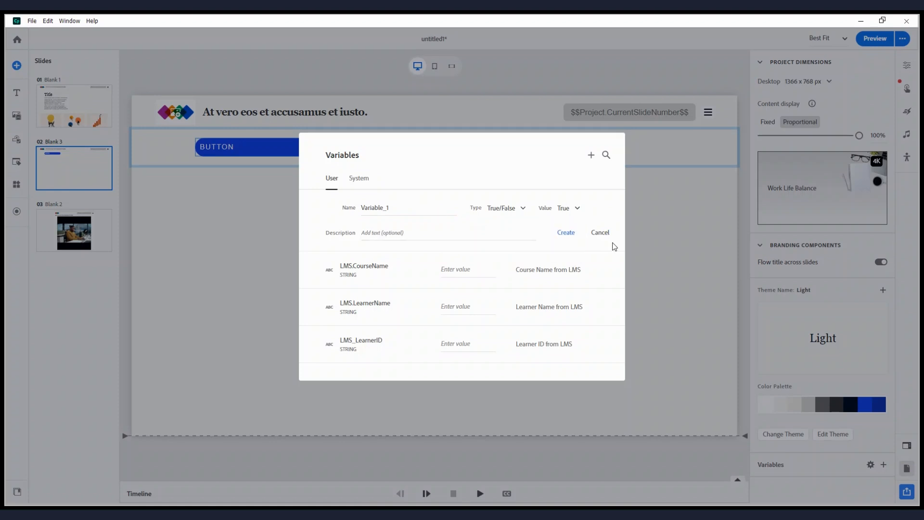
pyautogui.doubleClick(406, 212)
pyautogui.write('test')
pyautogui.click(566, 233)
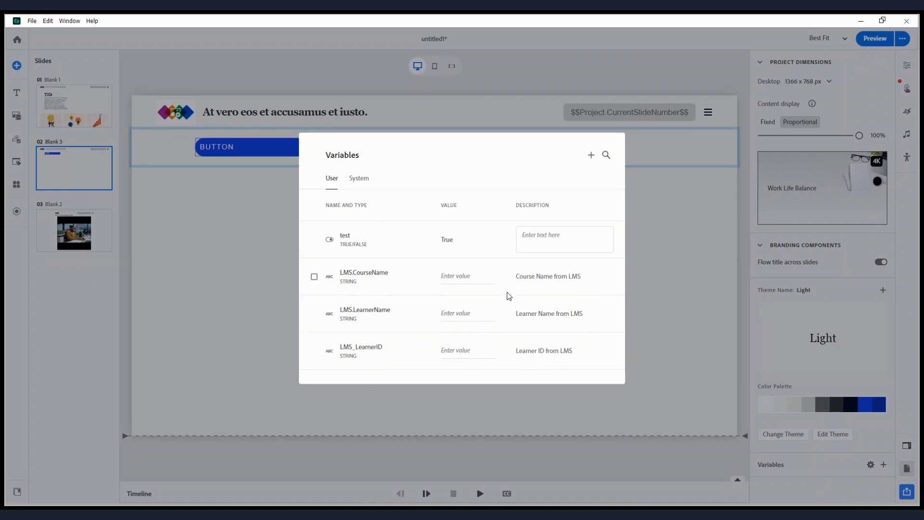
pyautogui.click(330, 244)
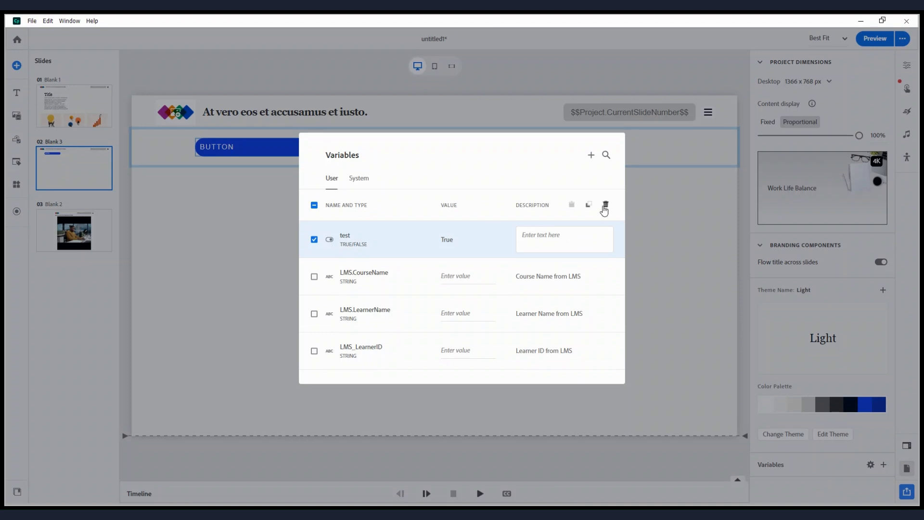
pyautogui.click(314, 240)
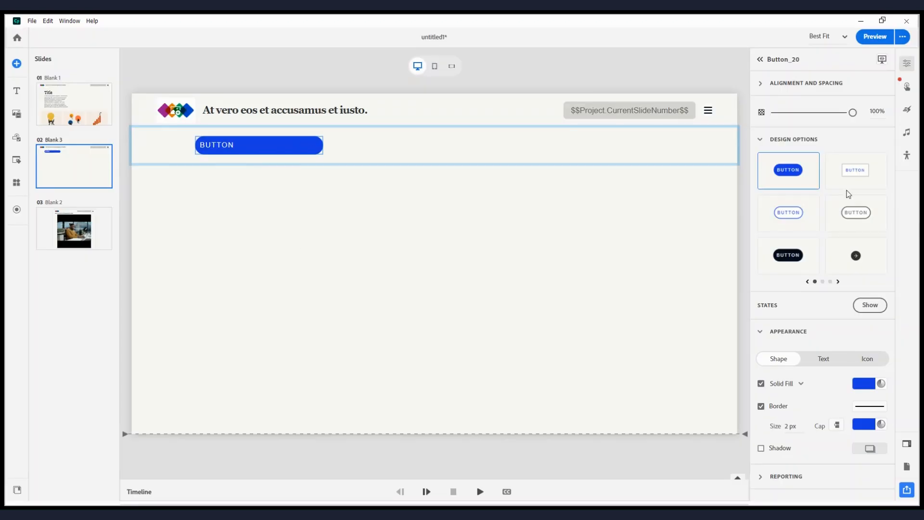
# Review the Normal, Hover and Selected states of the button on the second slide and their appearance settings
pyautogui.click(869, 305)
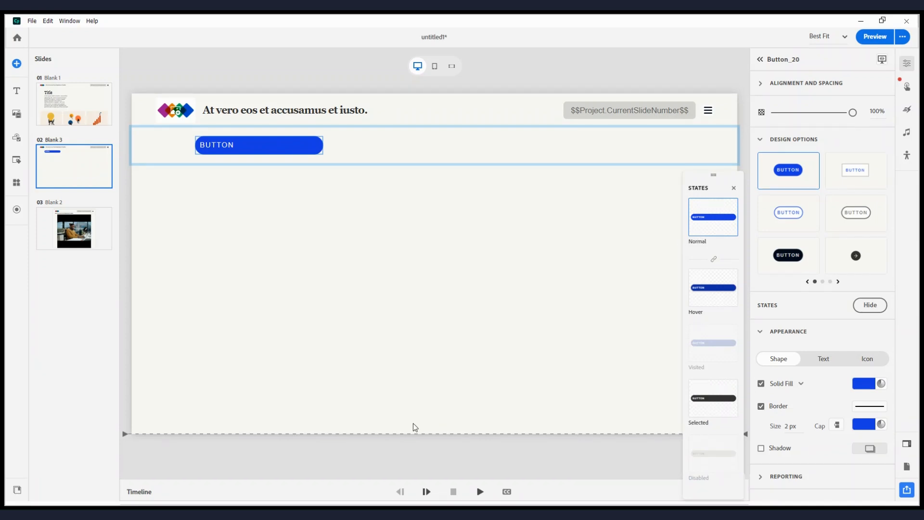
pyautogui.click(713, 291)
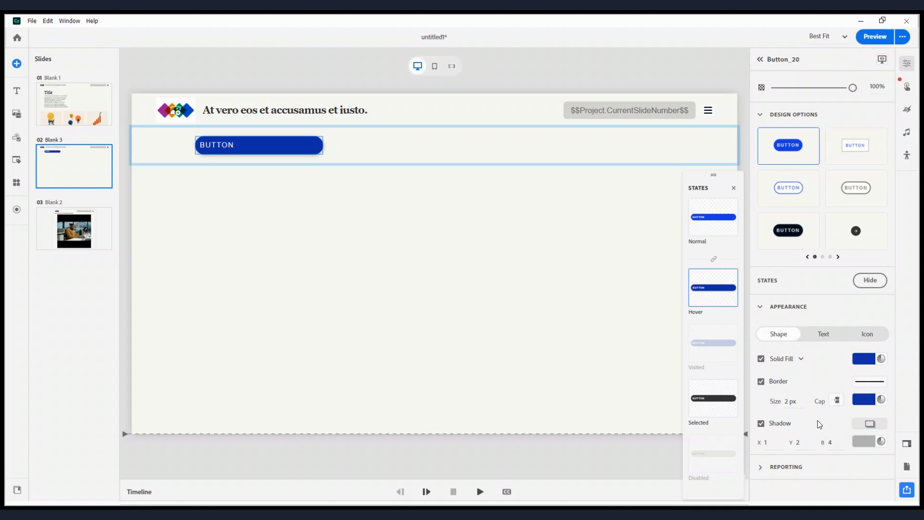
pyautogui.click(730, 394)
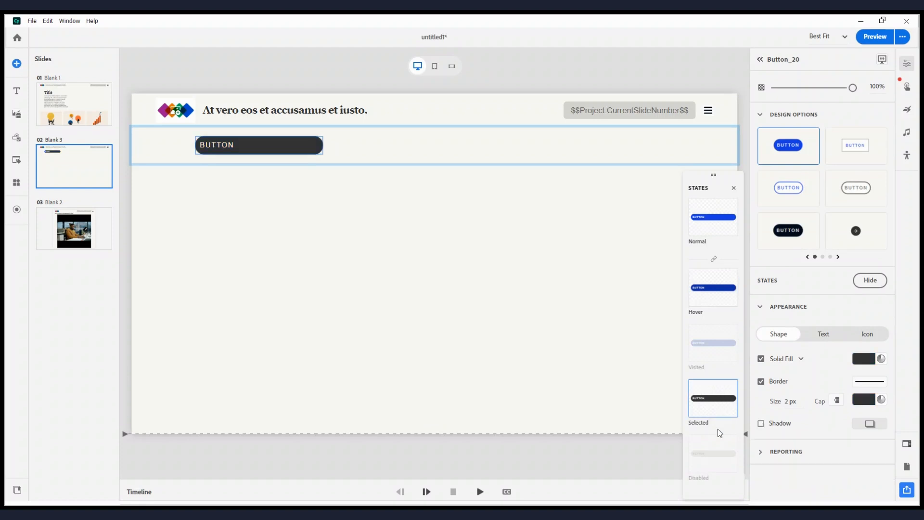
pyautogui.click(704, 221)
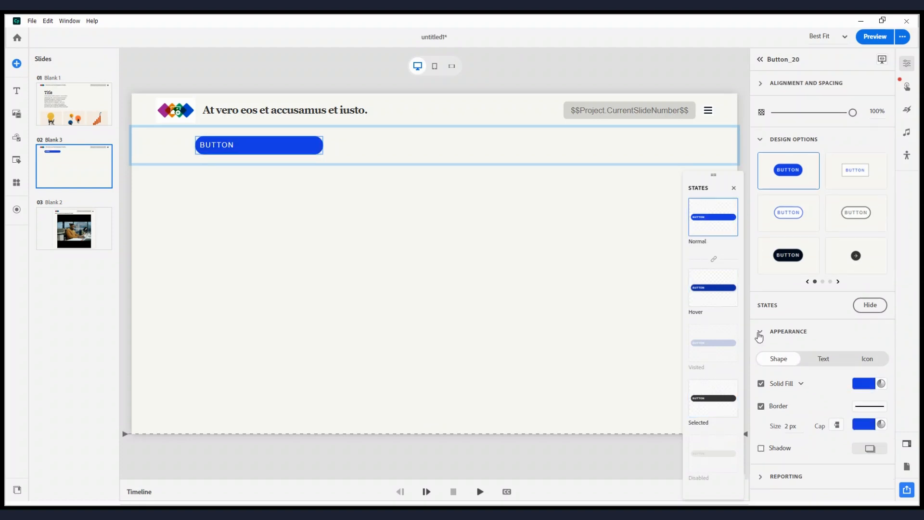
pyautogui.click(863, 306)
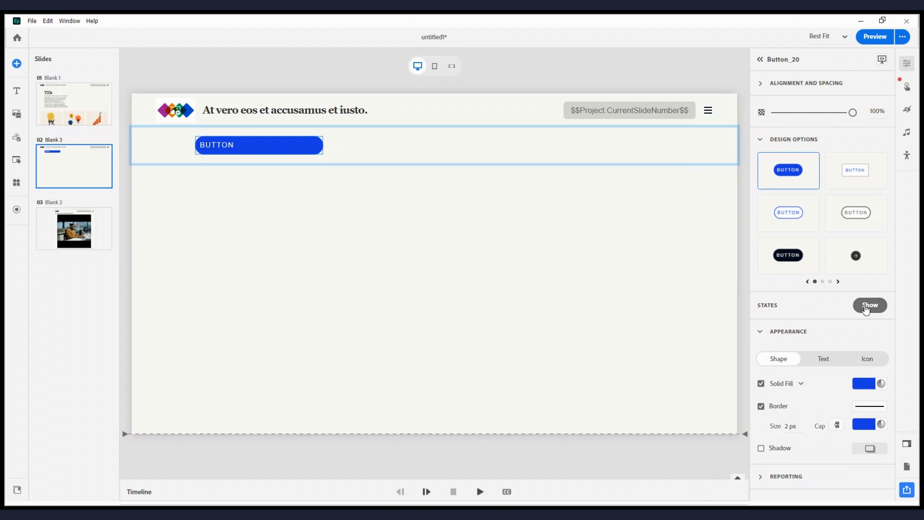
pyautogui.click(867, 308)
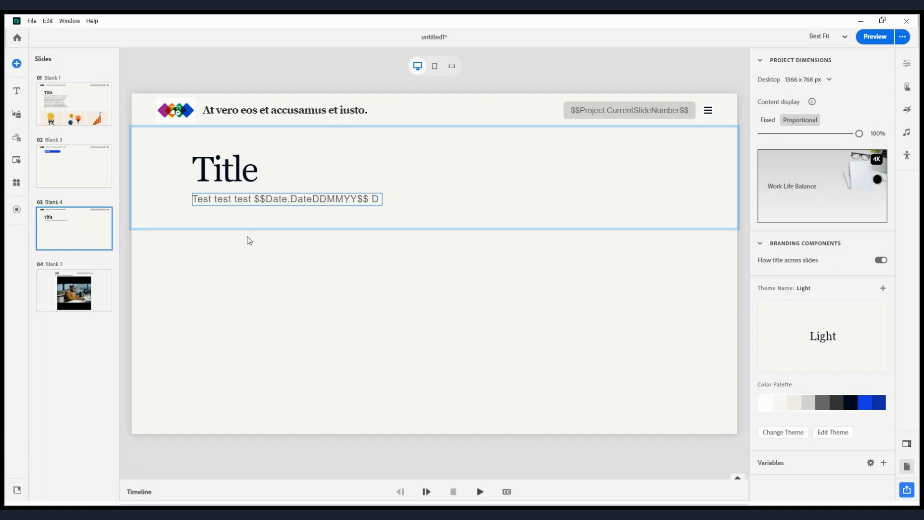
# Replace the text line under the title on the third slide with "TEST TEST" followed by the LMS.LearnerName variable
pyautogui.tripleClick(327, 199)
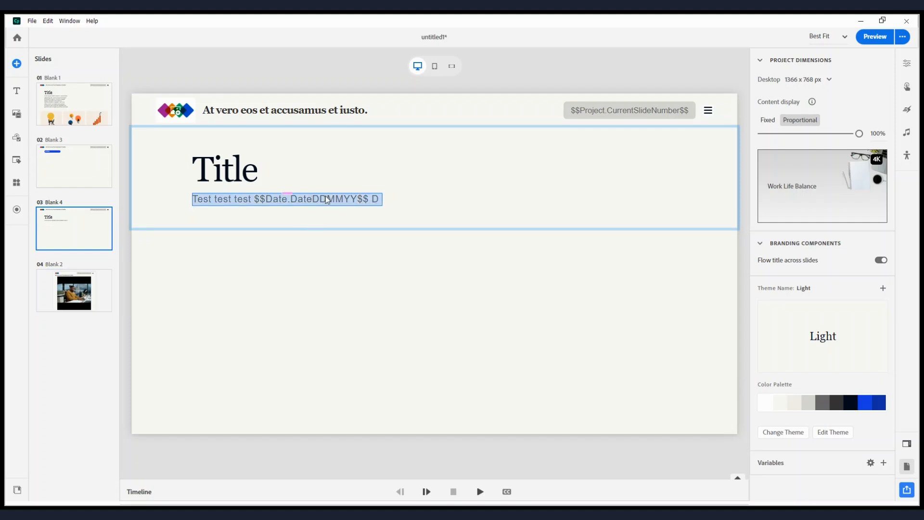
pyautogui.press('BackSpace')
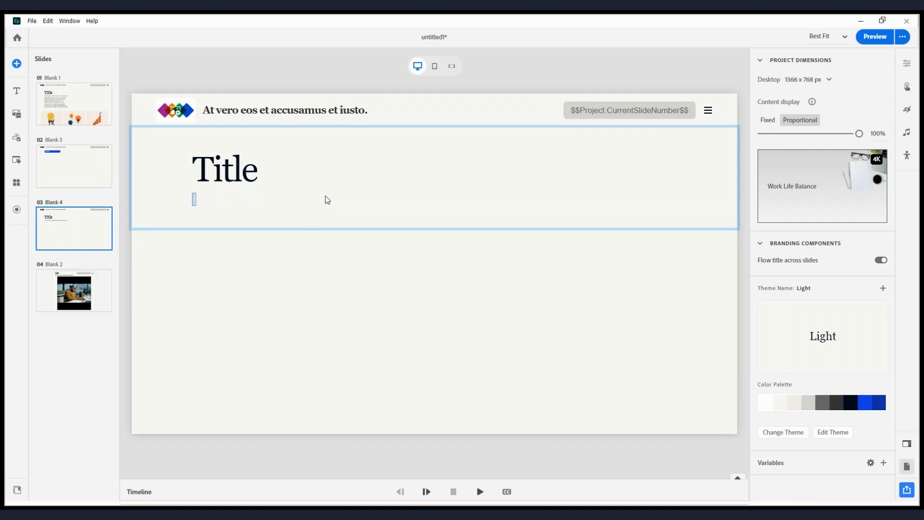
pyautogui.write('TEST TEST $$')
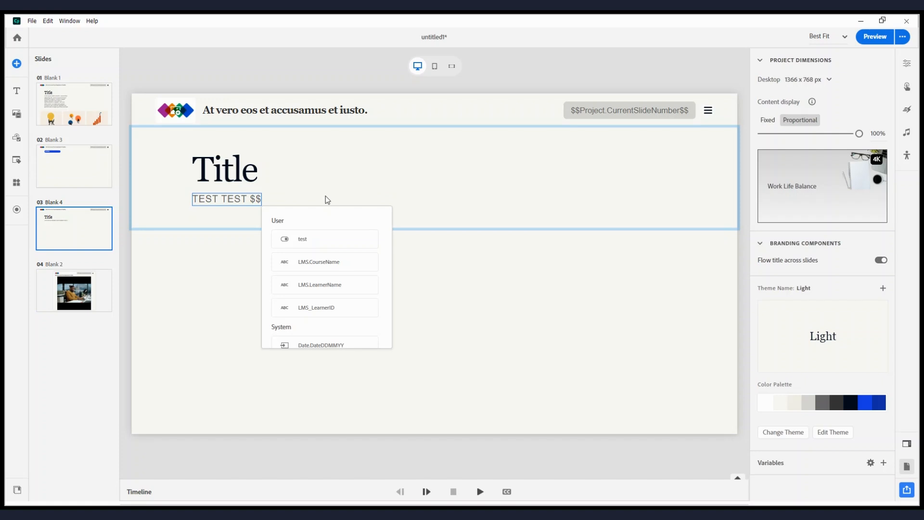
pyautogui.scroll(-5, 343, 253)
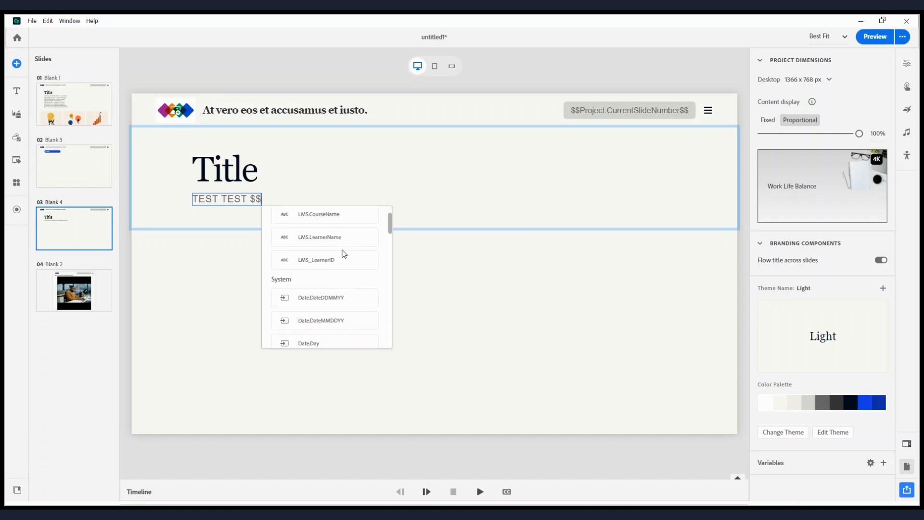
pyautogui.scroll(-3, 344, 254)
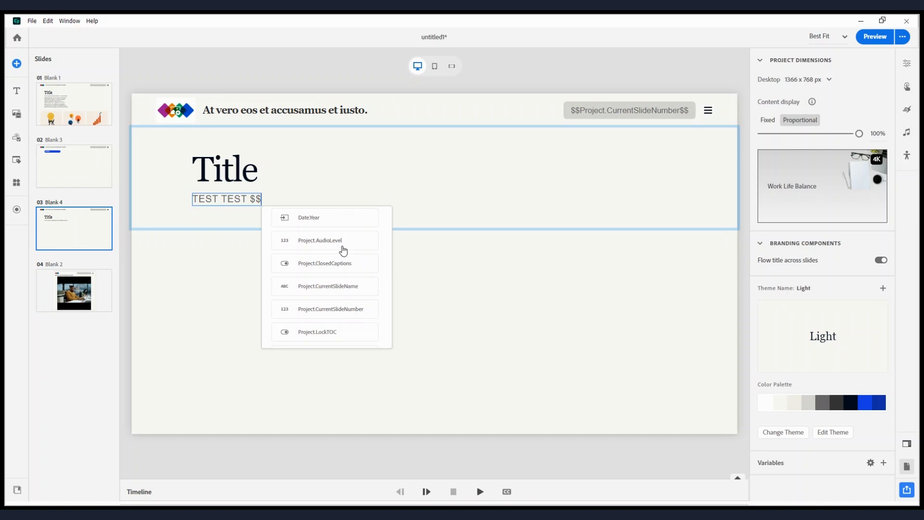
pyautogui.scroll(-10, 343, 251)
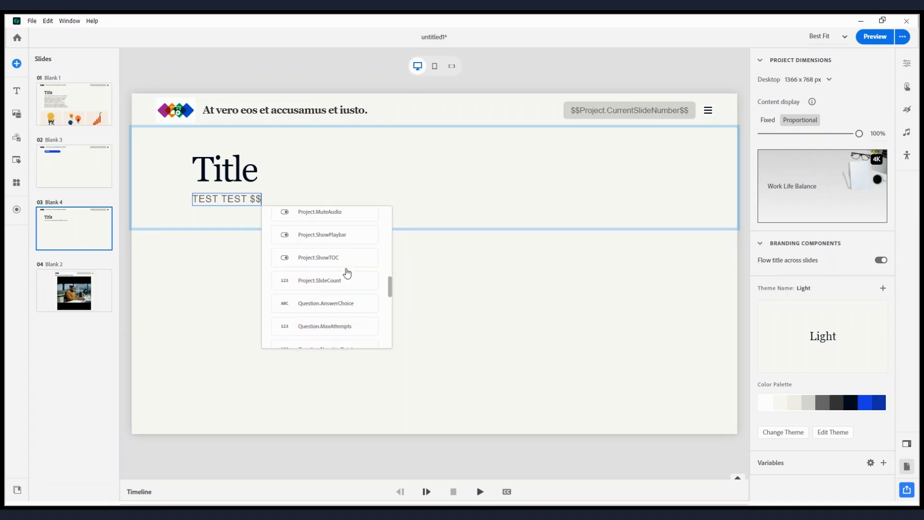
pyautogui.scroll(15, 352, 304)
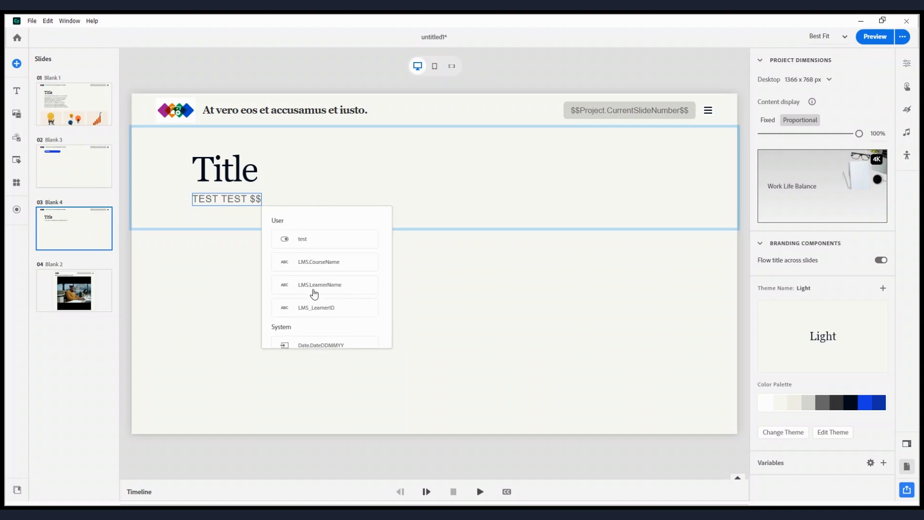
pyautogui.click(330, 286)
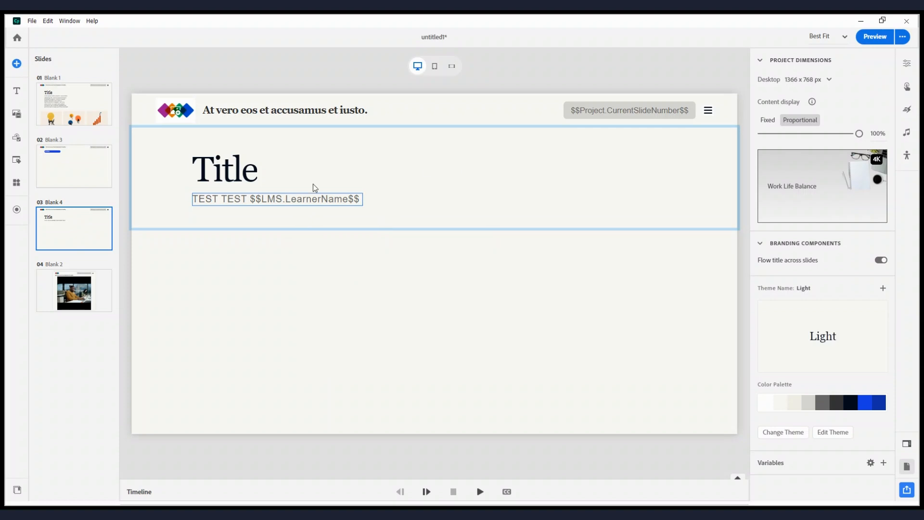
# Remove the LMS.LearnerName variable from the text line and enter $$ again to browse the available user and system variables
pyautogui.doubleClick(314, 201)
pyautogui.click(313, 200)
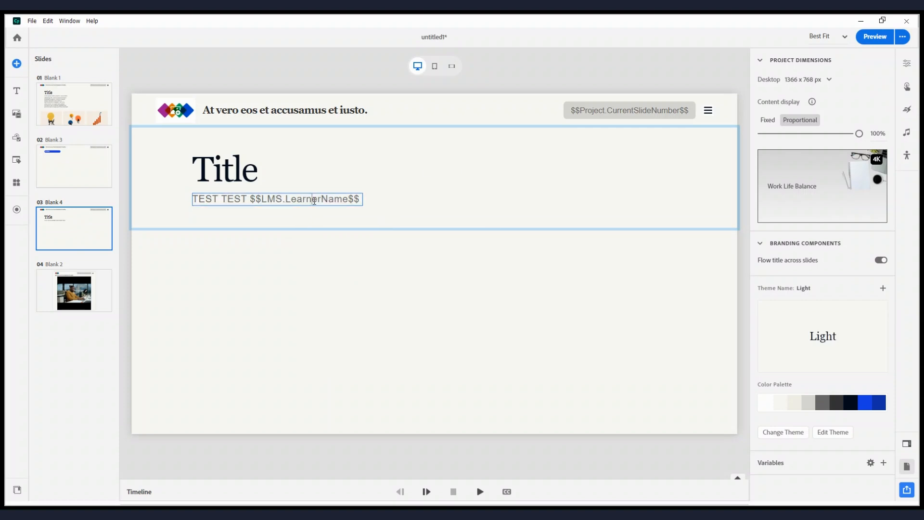
pyautogui.tripleClick(351, 198)
pyautogui.press('End')
pyautogui.press('BackSpace')
pyautogui.press('BackSpace')
pyautogui.press('BackSpace')
pyautogui.press('BackSpace')
pyautogui.press('BackSpace')
pyautogui.press('BackSpace')
pyautogui.press('BackSpace')
pyautogui.press('BackSpace')
pyautogui.press('BackSpace')
pyautogui.press('BackSpace')
pyautogui.press('BackSpace')
pyautogui.press('BackSpace')
pyautogui.press('BackSpace')
pyautogui.press('BackSpace')
pyautogui.press('BackSpace')
pyautogui.press('BackSpace')
pyautogui.press('BackSpace')
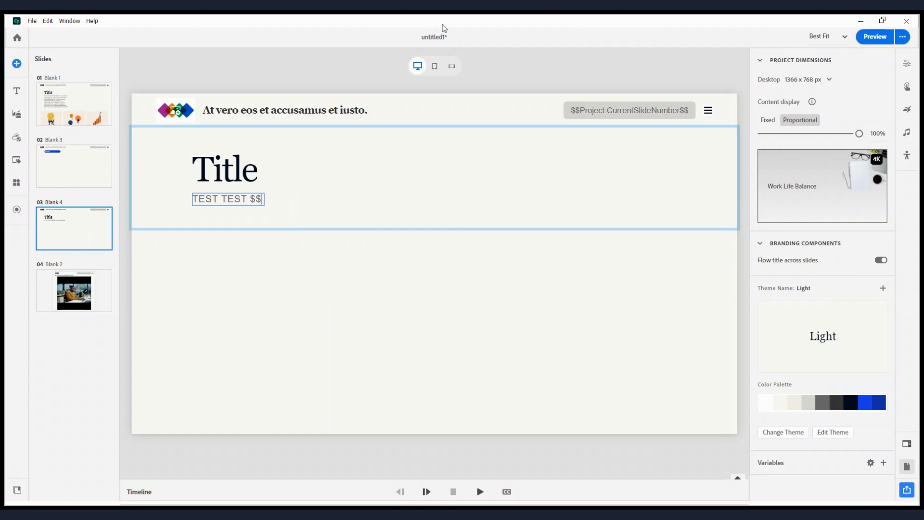
pyautogui.press('BackSpace')
pyautogui.write('$')
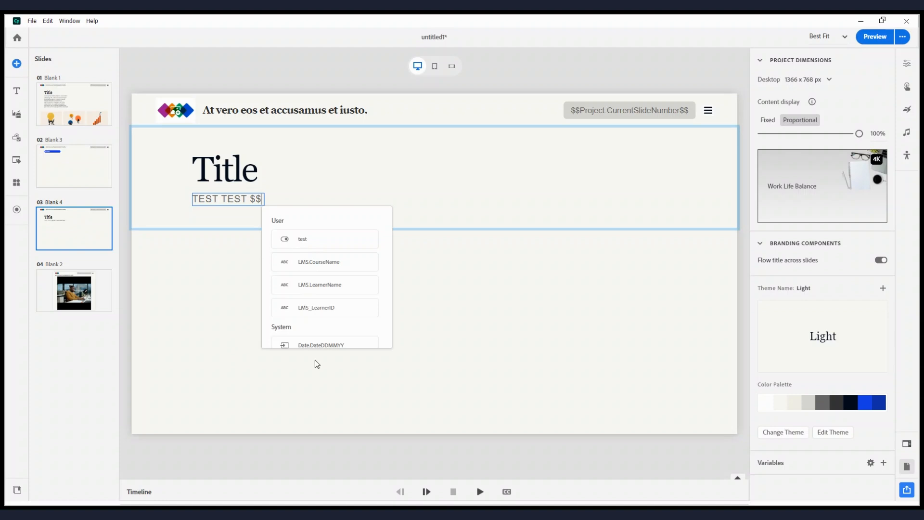
pyautogui.scroll(-5, 306, 284)
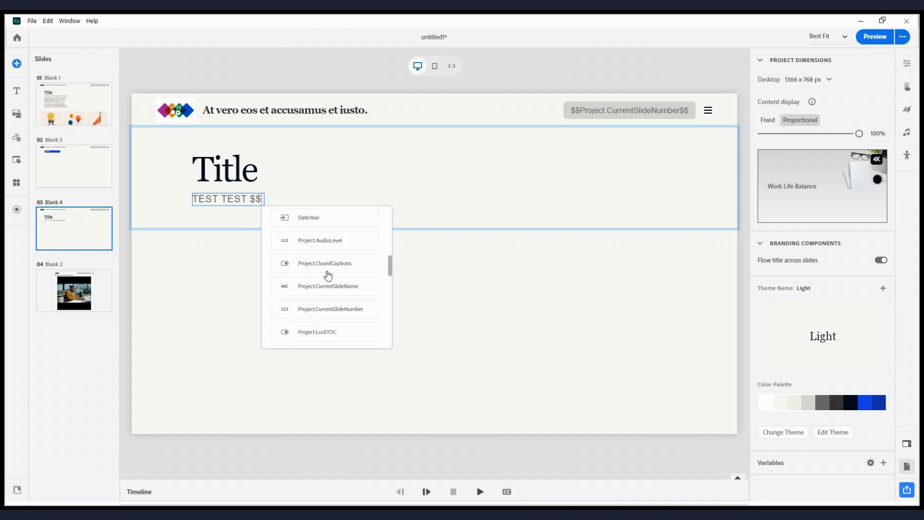
pyautogui.scroll(3, 326, 308)
pyautogui.scroll(-5, 332, 310)
pyautogui.scroll(-5, 333, 310)
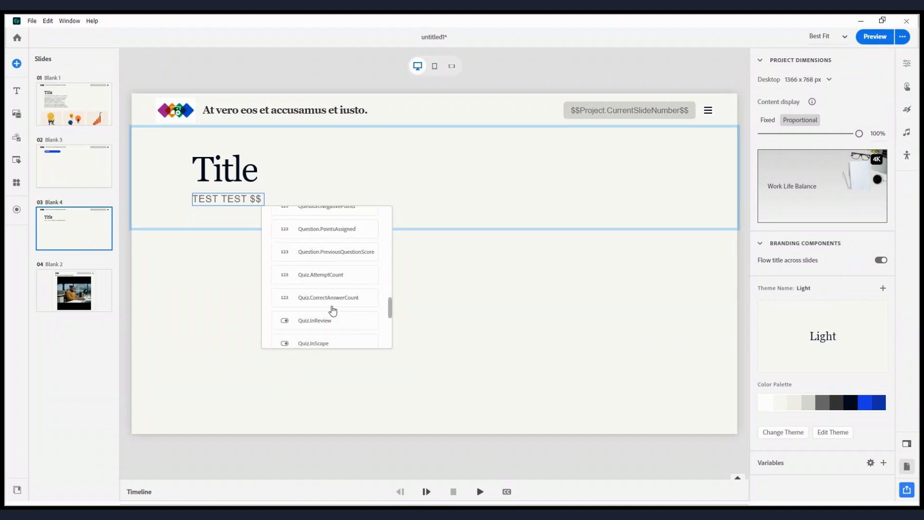
pyautogui.scroll(-5, 334, 311)
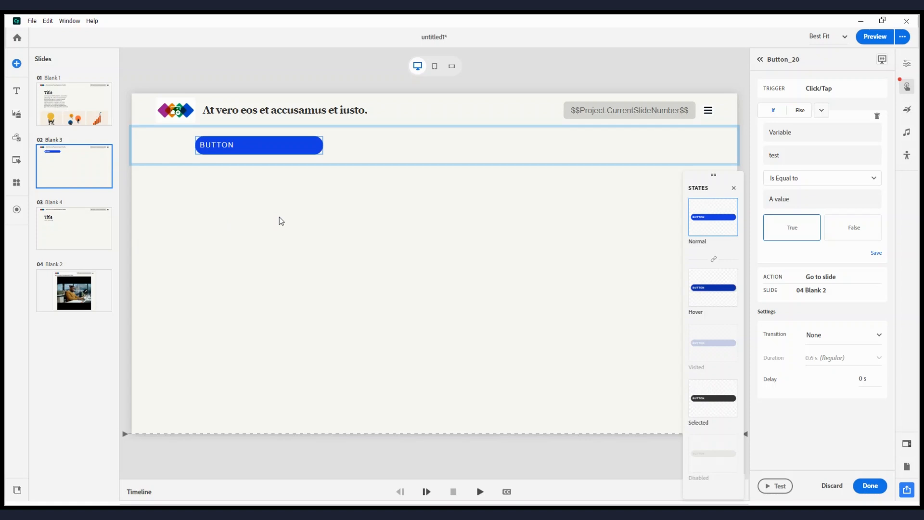
# Add a Hide action that targets the button itself under the second condition of the button's click interaction
pyautogui.click(337, 159)
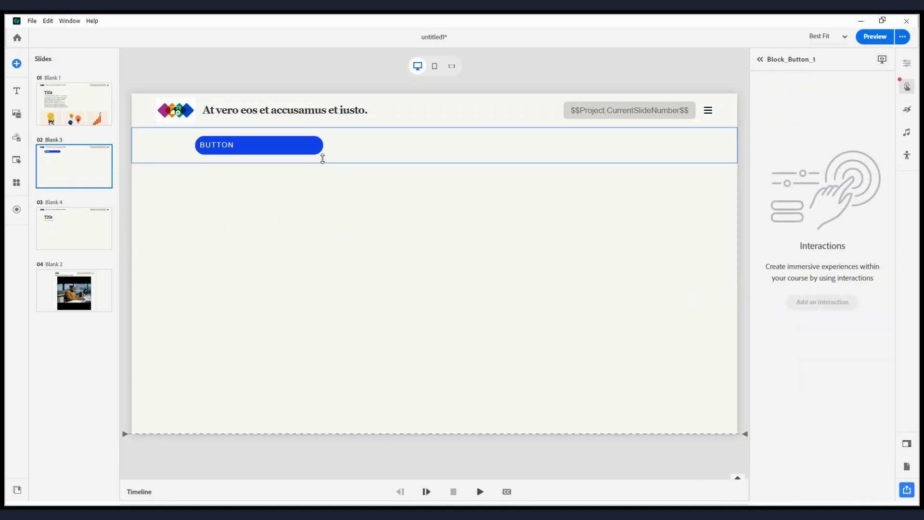
pyautogui.click(287, 142)
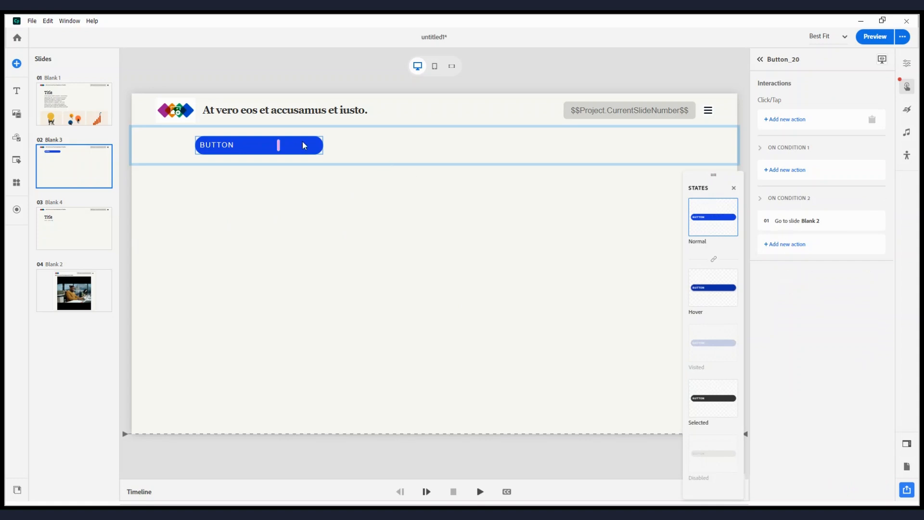
pyautogui.click(809, 202)
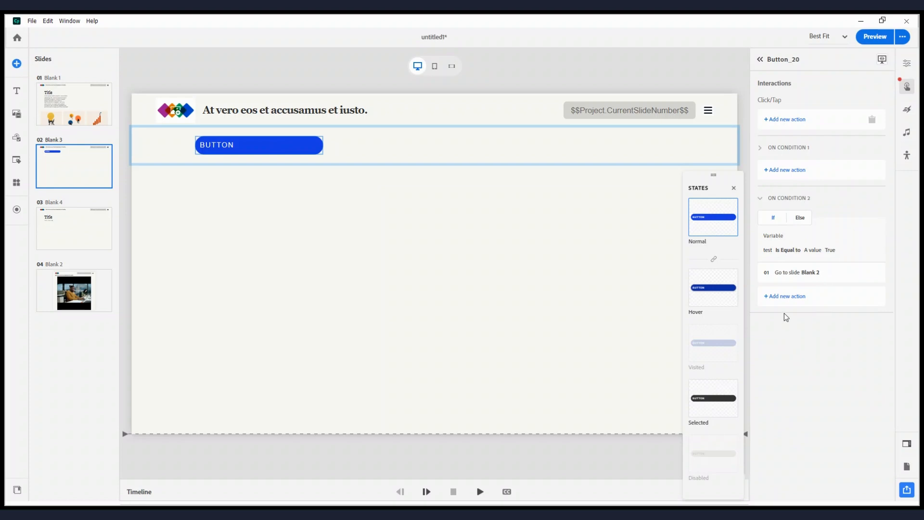
pyautogui.click(789, 297)
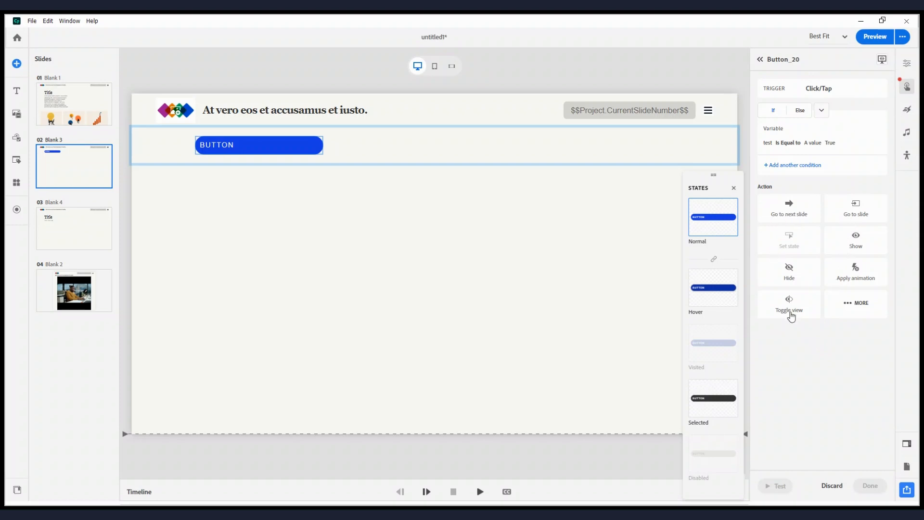
pyautogui.click(795, 282)
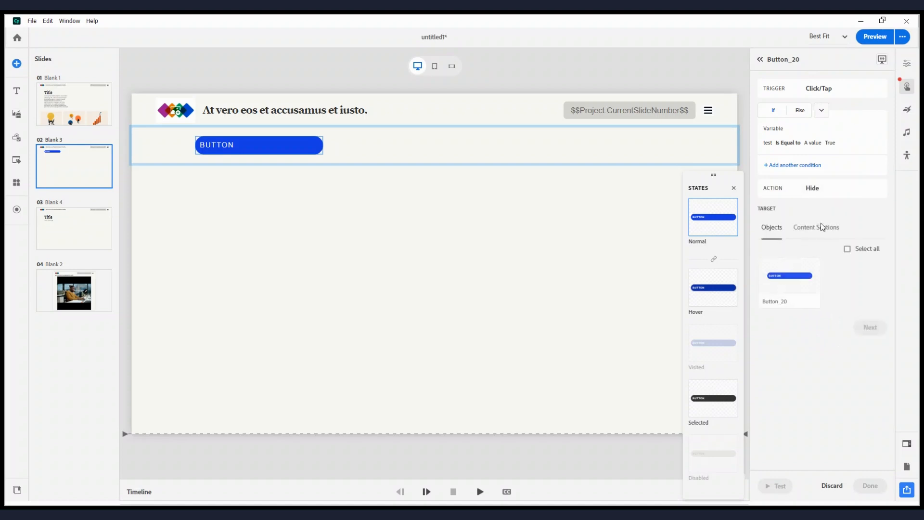
pyautogui.click(770, 275)
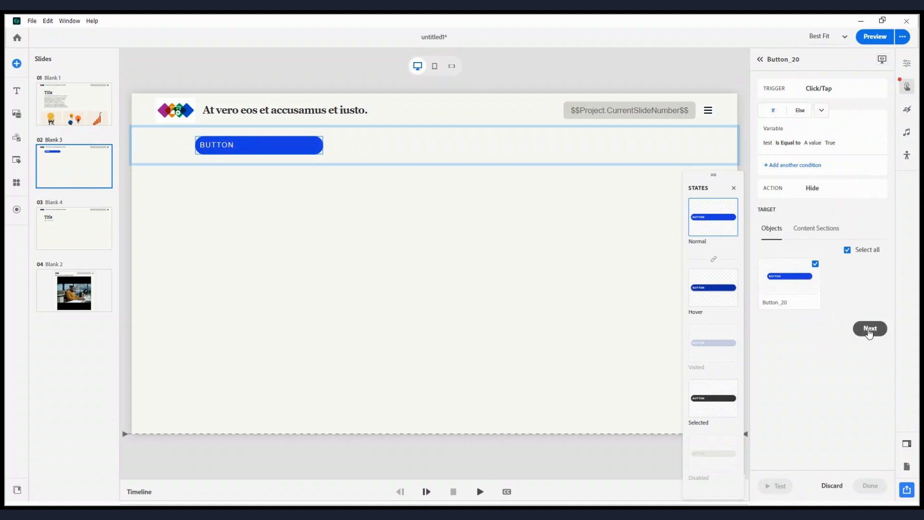
pyautogui.click(870, 328)
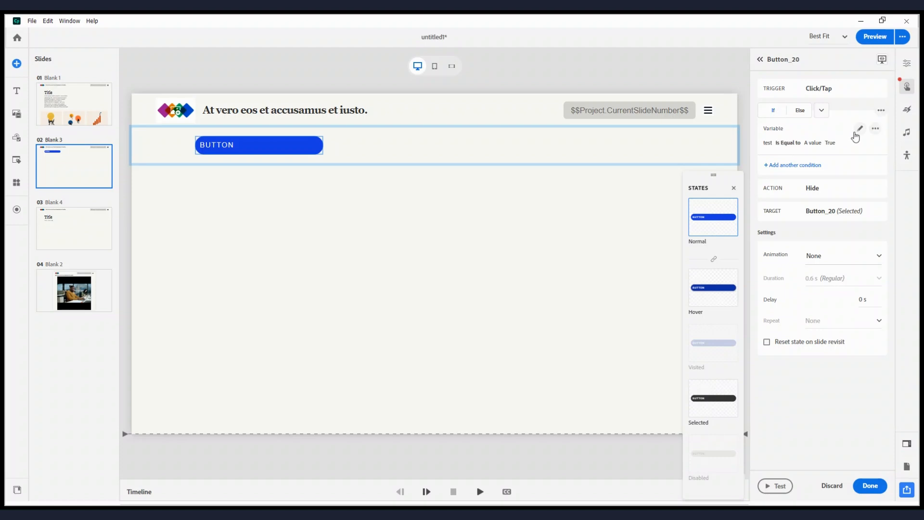
# Change the condition to check whether the system variable Project.SlideCount is equal to the value 12, and save the condition
pyautogui.click(860, 129)
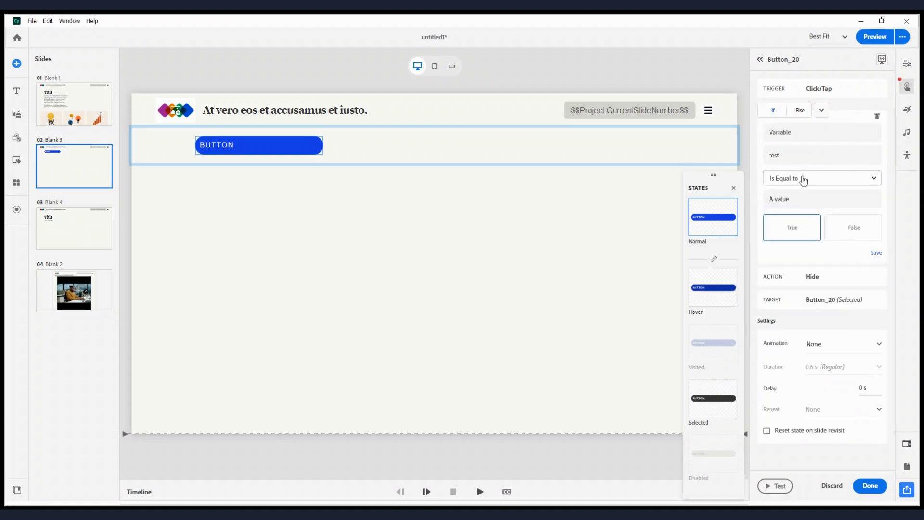
pyautogui.click(869, 156)
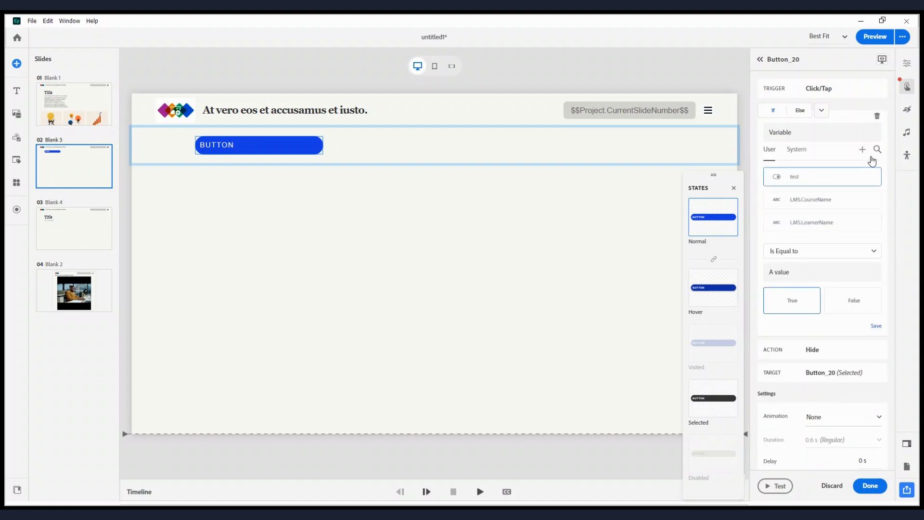
pyautogui.click(797, 152)
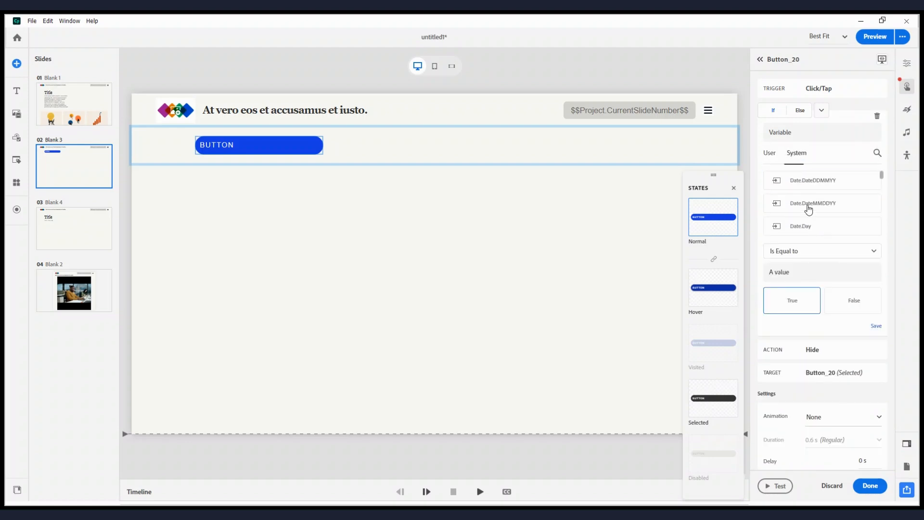
pyautogui.scroll(-5, 808, 211)
pyautogui.scroll(-3, 822, 224)
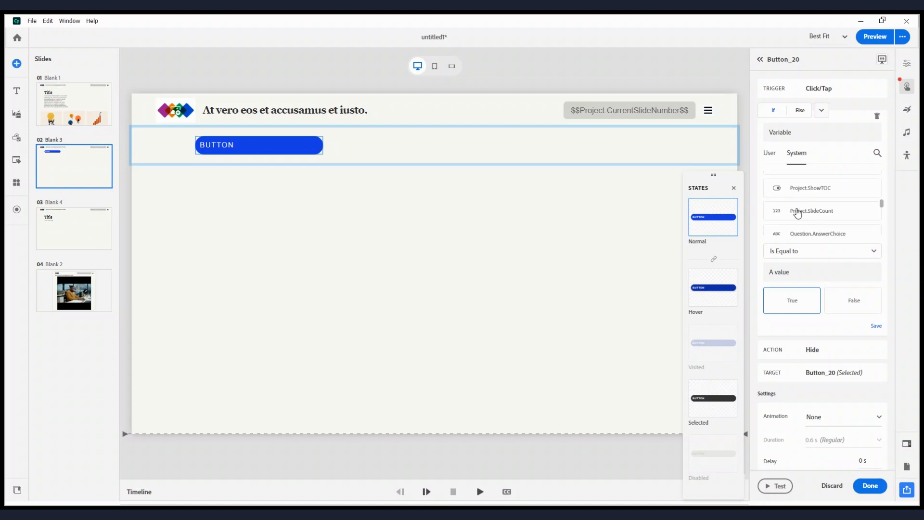
pyautogui.click(798, 212)
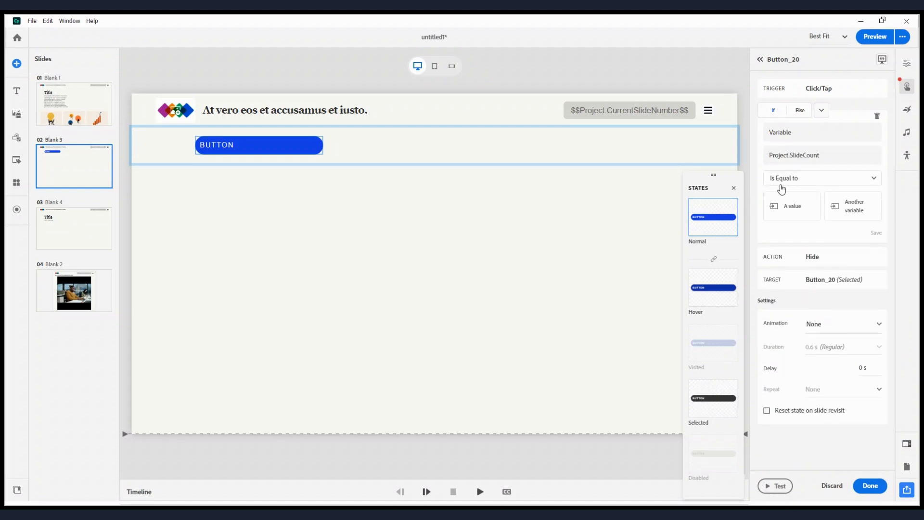
pyautogui.click(793, 212)
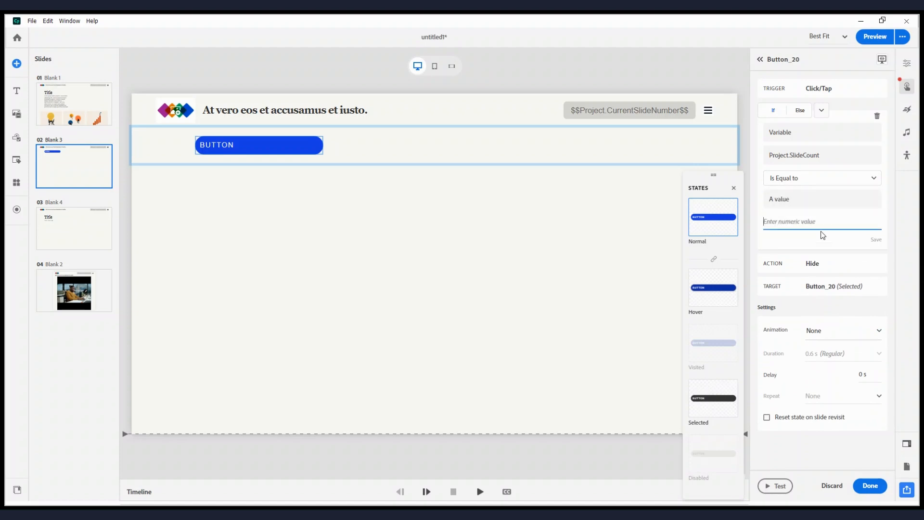
pyautogui.write('12')
pyautogui.click(877, 240)
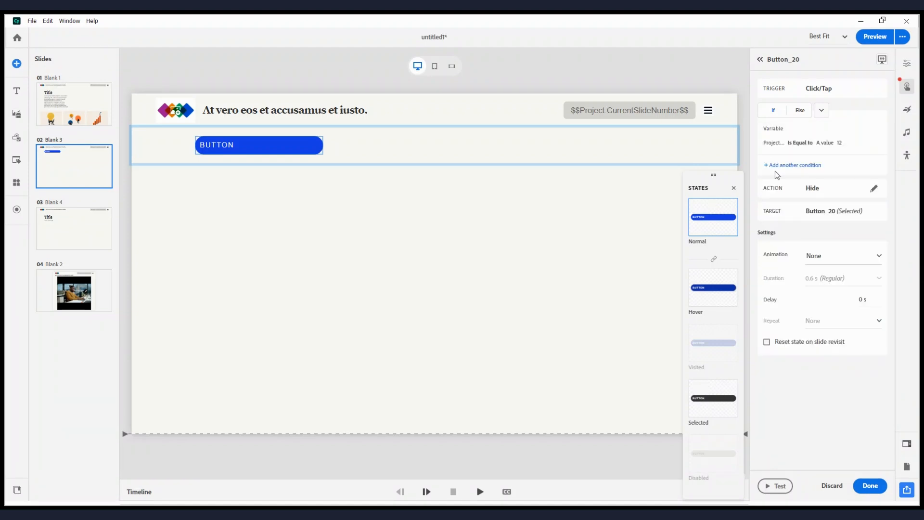
# Check the animation choices for the Hide action, keep None, and save the action to the button's interaction
pyautogui.click(821, 261)
pyautogui.click(820, 260)
pyautogui.click(820, 260)
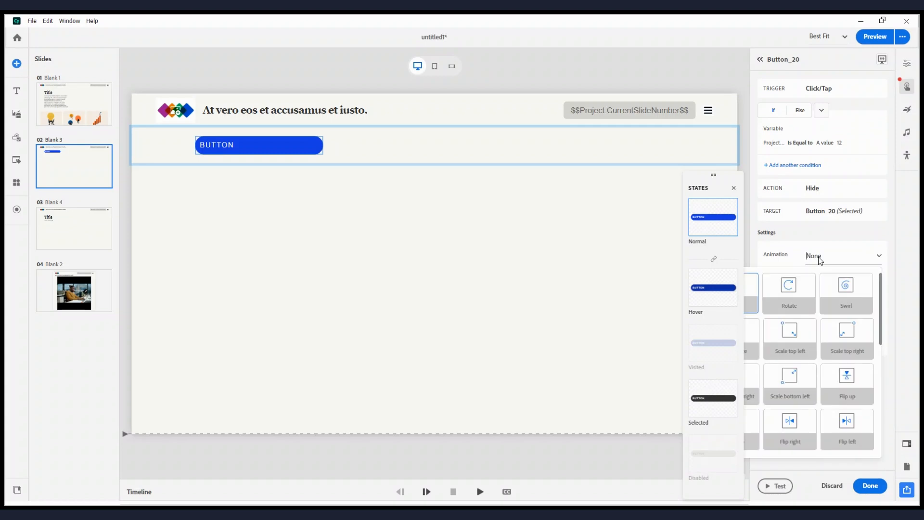
pyautogui.click(820, 261)
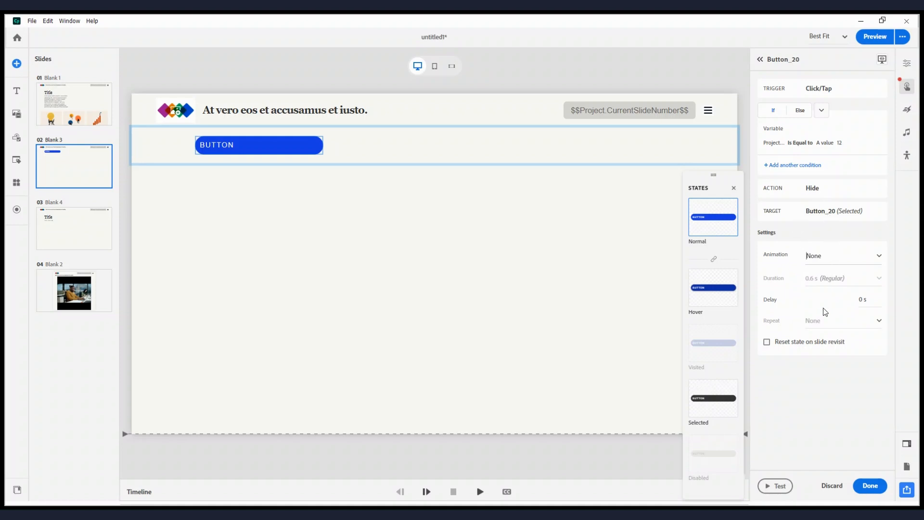
pyautogui.click(870, 485)
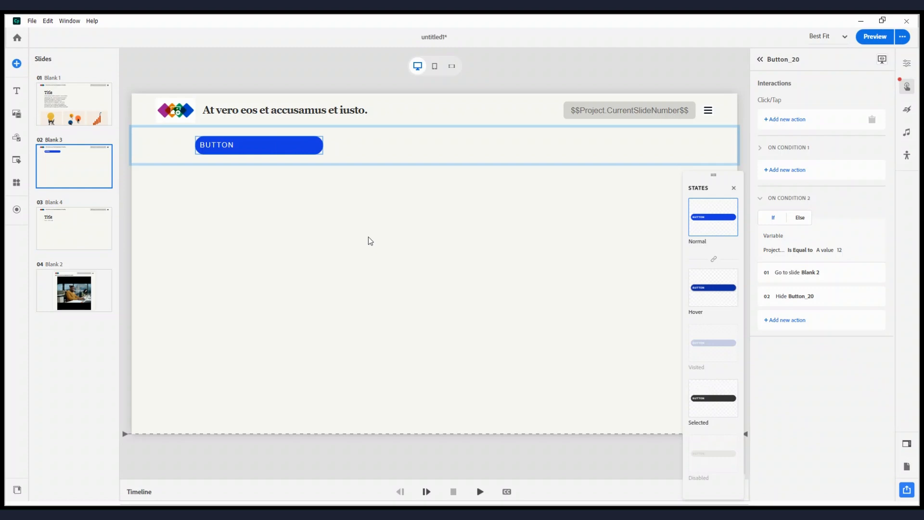
pyautogui.click(374, 279)
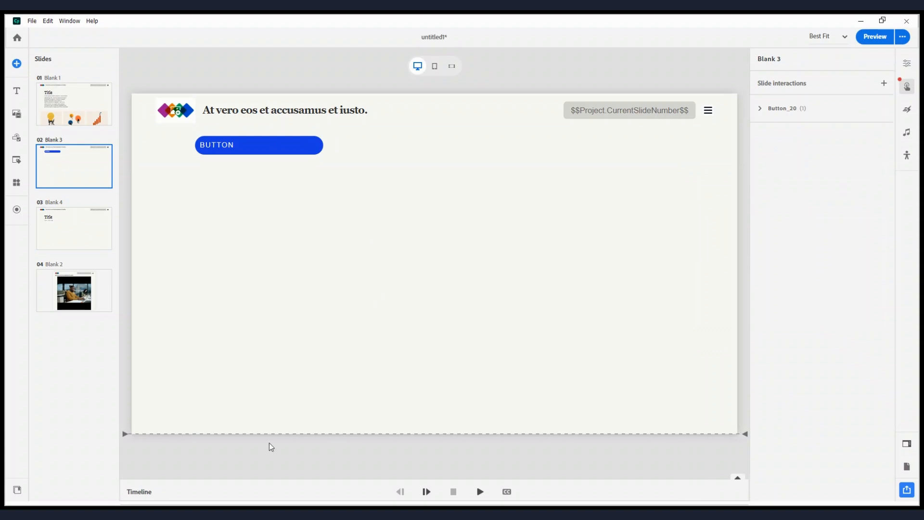
# Open the full collection of slide templates in the asset library and examine the available designs
pyautogui.click(17, 490)
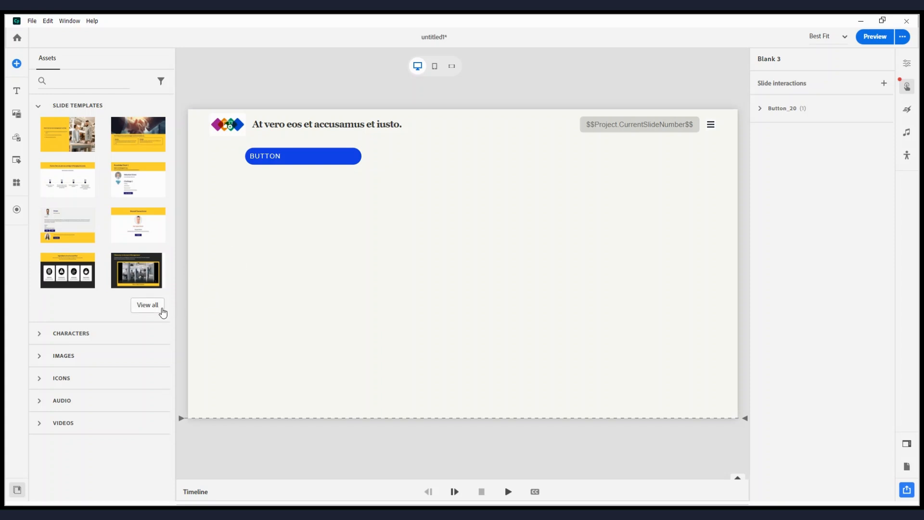
pyautogui.click(151, 308)
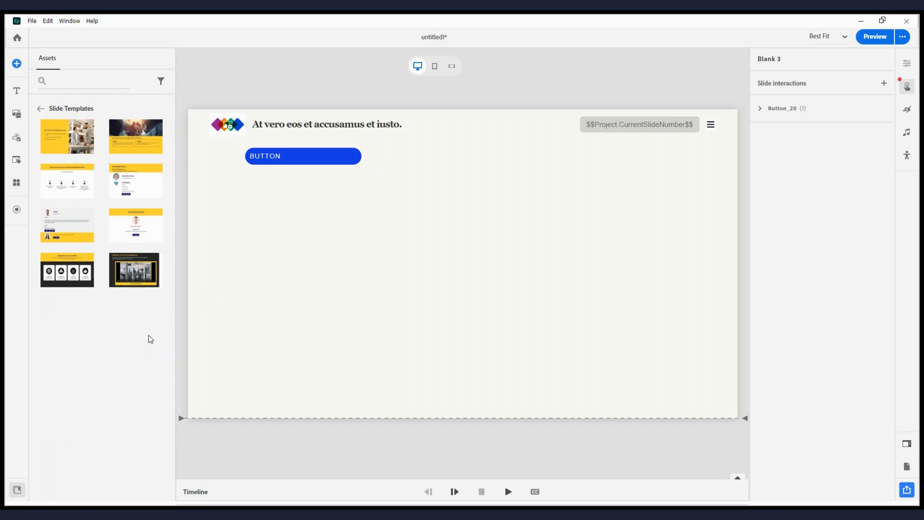
pyautogui.scroll(-2, 136, 390)
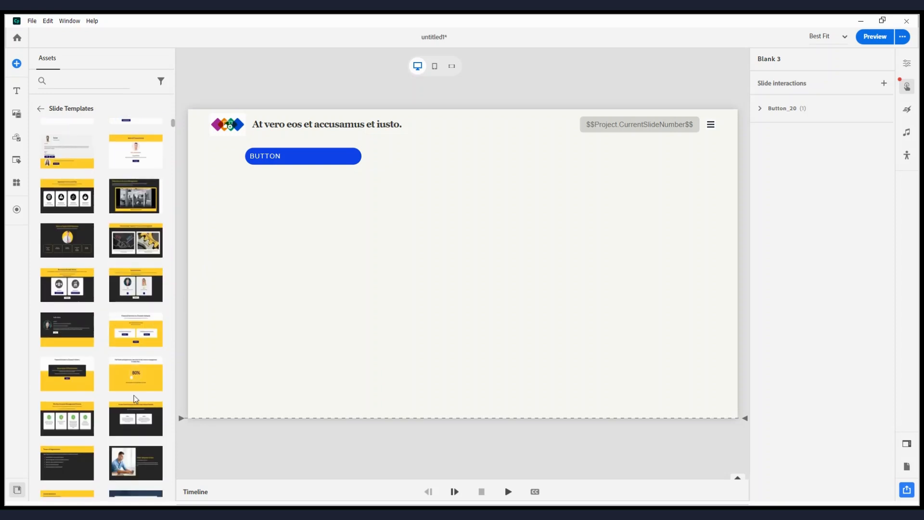
pyautogui.scroll(-1, 136, 399)
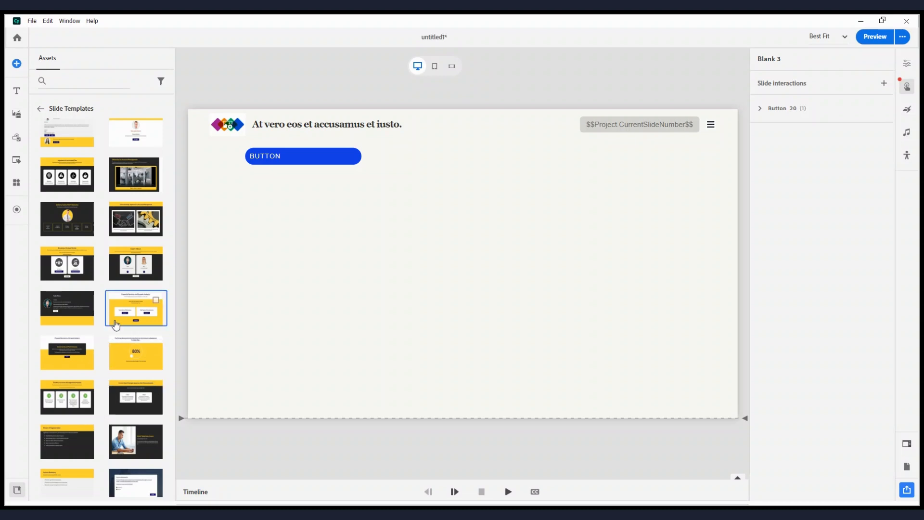
pyautogui.scroll(-4, 117, 327)
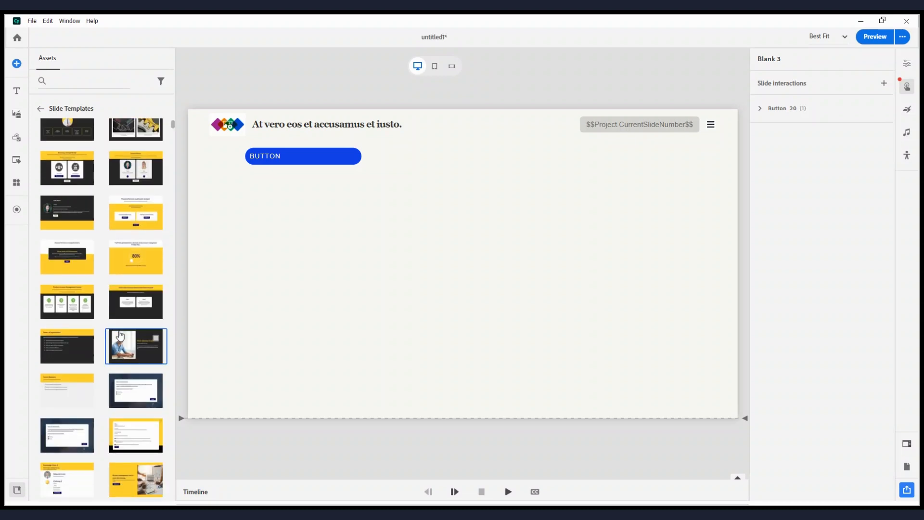
pyautogui.scroll(-10, 120, 335)
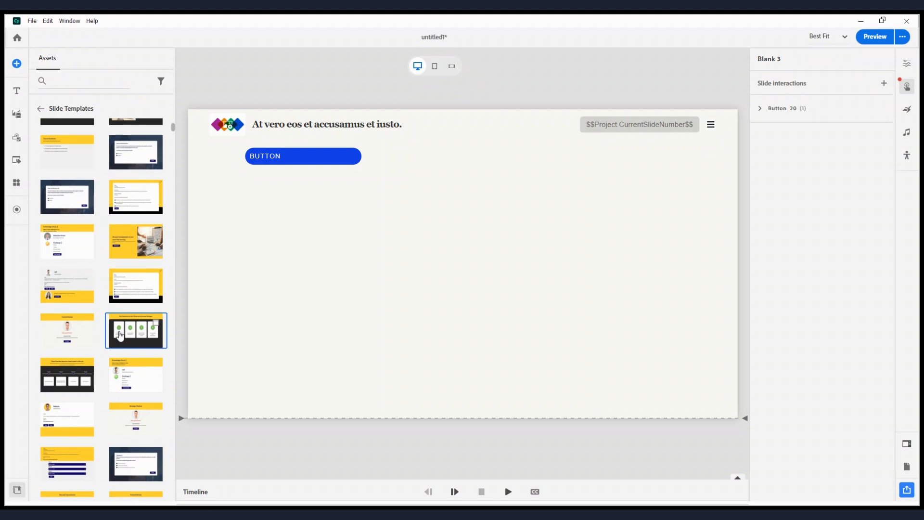
pyautogui.scroll(10, 120, 335)
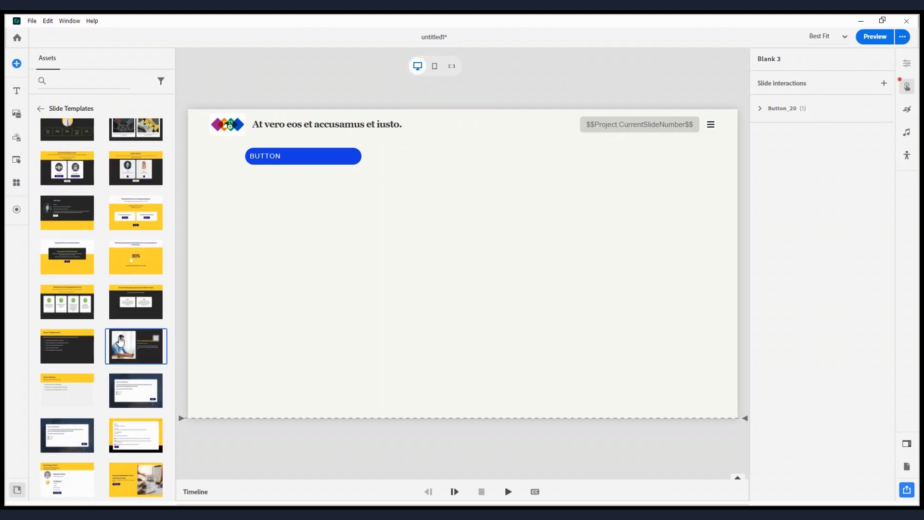
pyautogui.scroll(7, 120, 341)
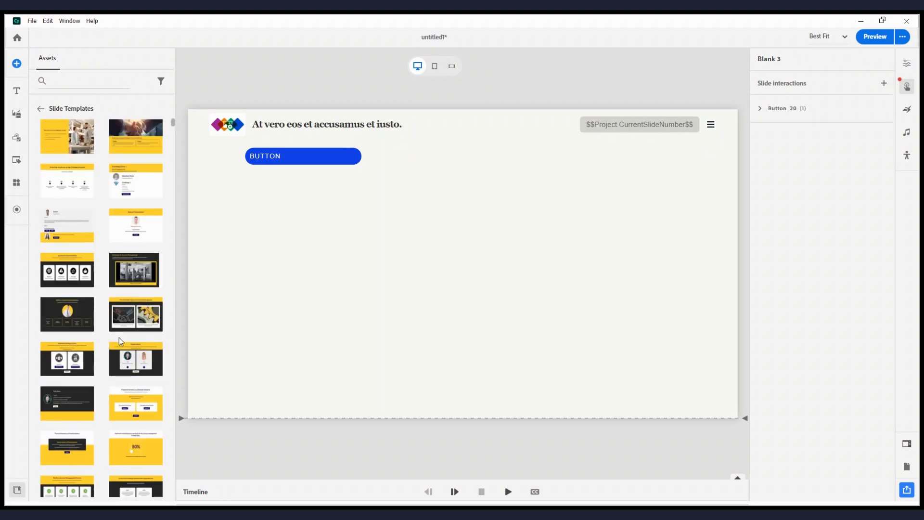
pyautogui.scroll(-9, 122, 289)
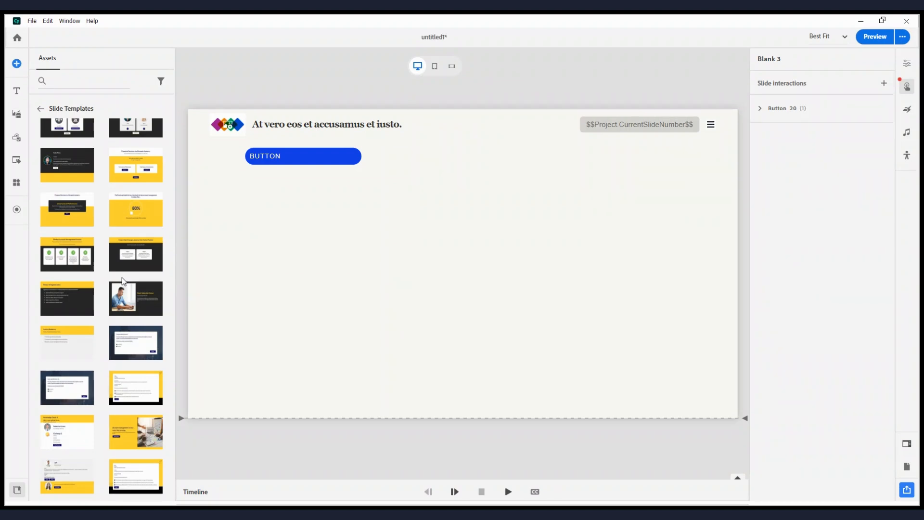
pyautogui.scroll(-2, 122, 282)
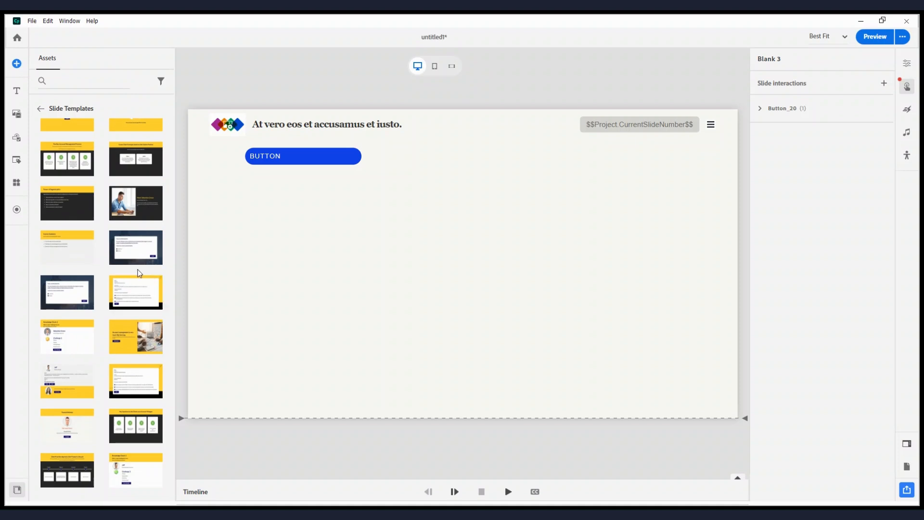
pyautogui.scroll(-1, 139, 273)
pyautogui.scroll(-2, 140, 273)
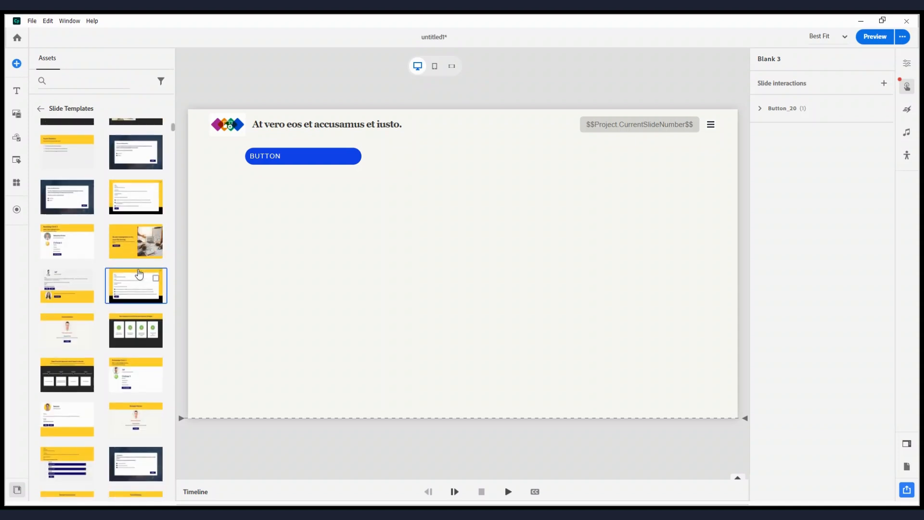
pyautogui.scroll(-2, 139, 274)
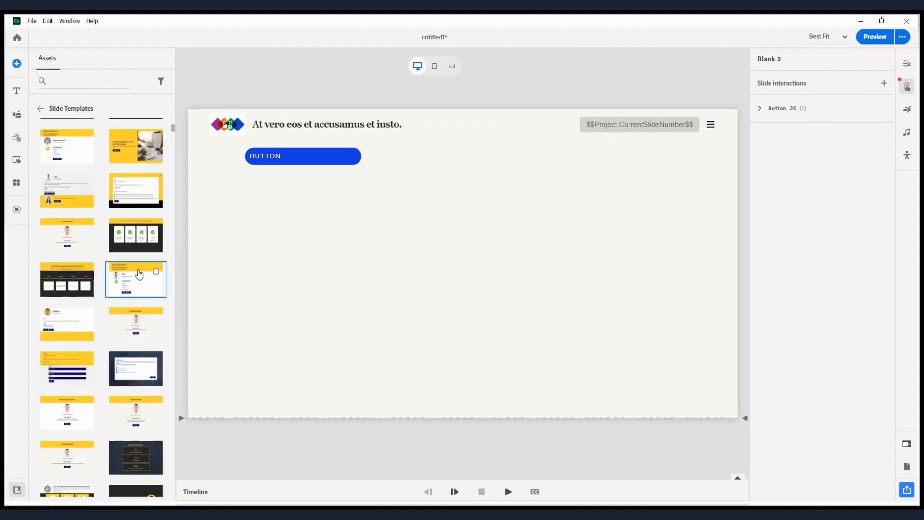
pyautogui.scroll(-6, 140, 274)
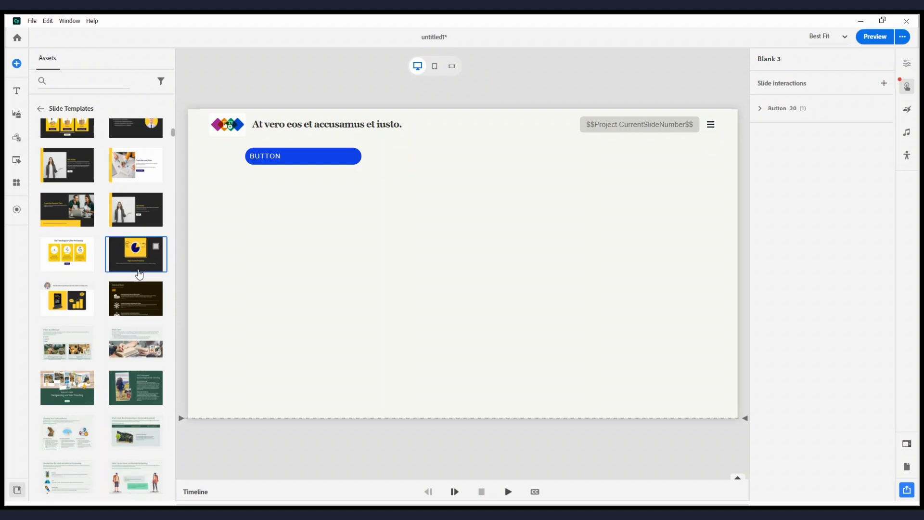
pyautogui.scroll(-1, 139, 274)
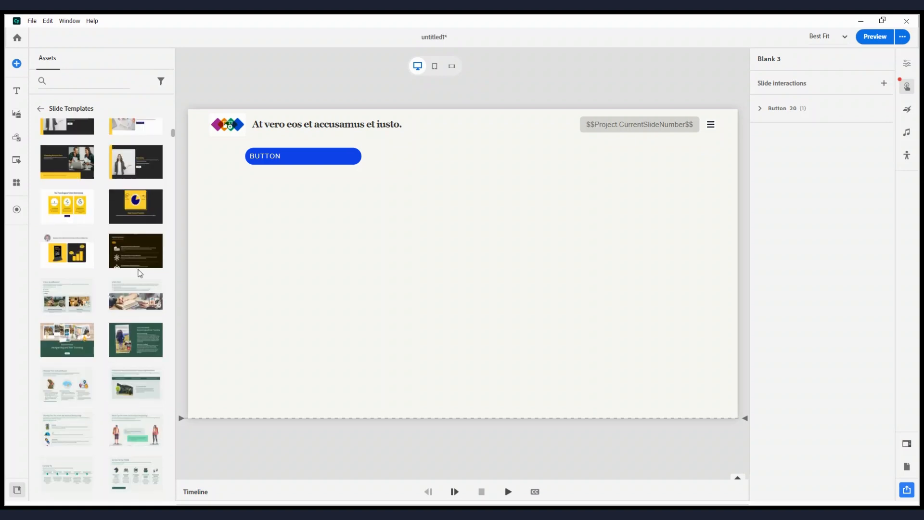
pyautogui.scroll(-2, 140, 273)
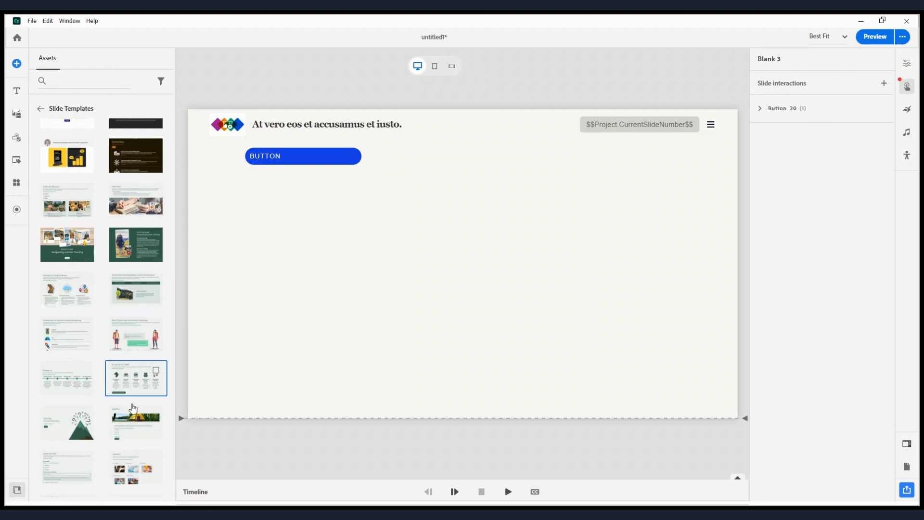
# Try selecting the mountain slide template for insertion, clear the selection, and browse further templates
pyautogui.click(70, 424)
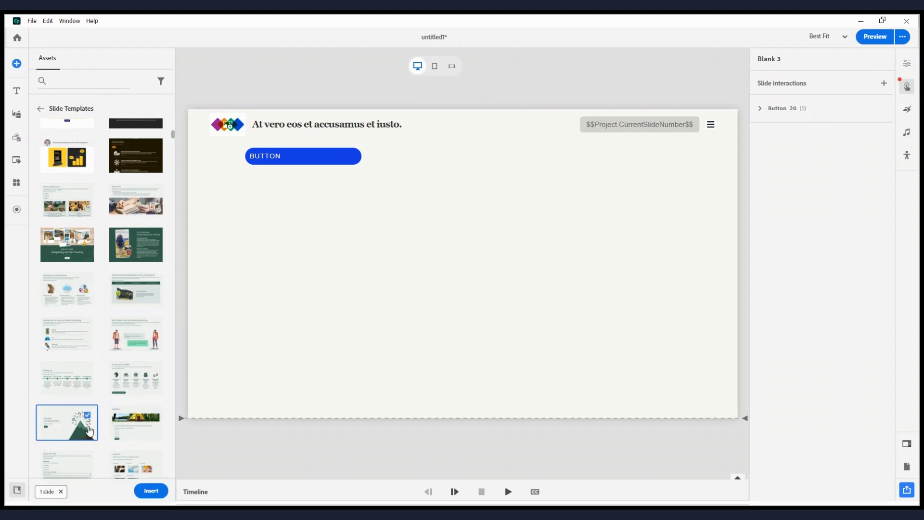
pyautogui.click(89, 430)
pyautogui.scroll(-5, 91, 419)
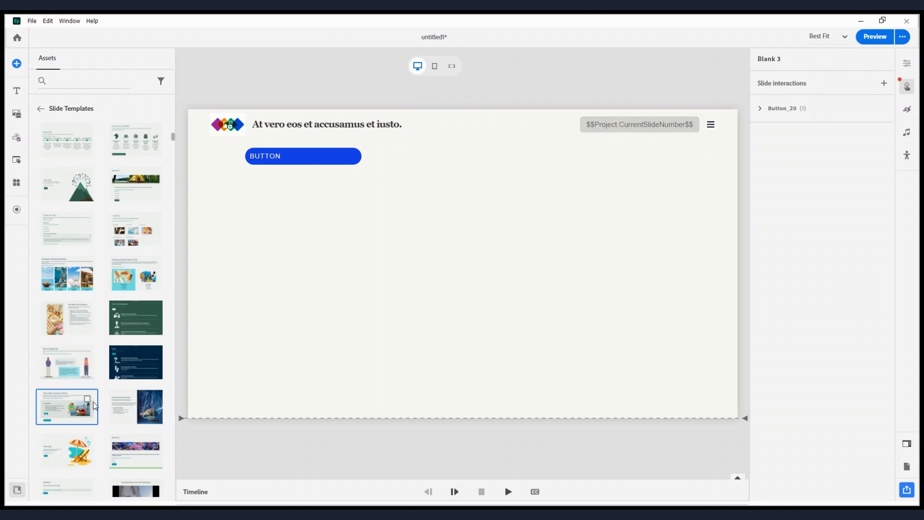
# Examine the remaining slide template designs and return to the asset library's category overview
pyautogui.scroll(-10, 94, 408)
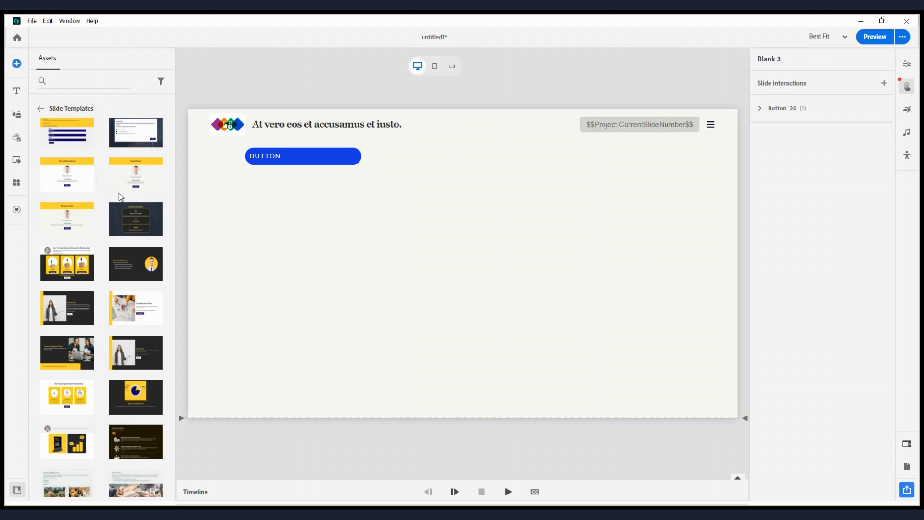
pyautogui.scroll(3, 121, 197)
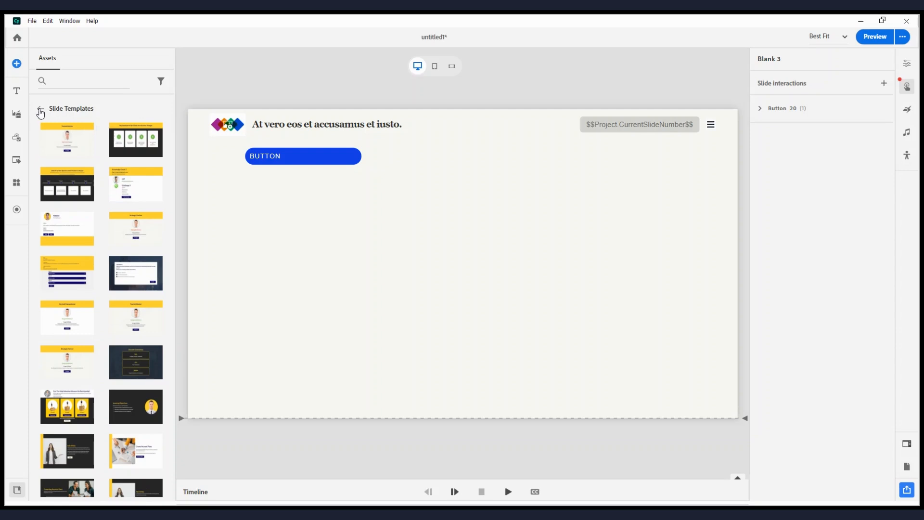
pyautogui.click(40, 108)
pyautogui.scroll(-5, 112, 225)
pyautogui.scroll(5, 112, 225)
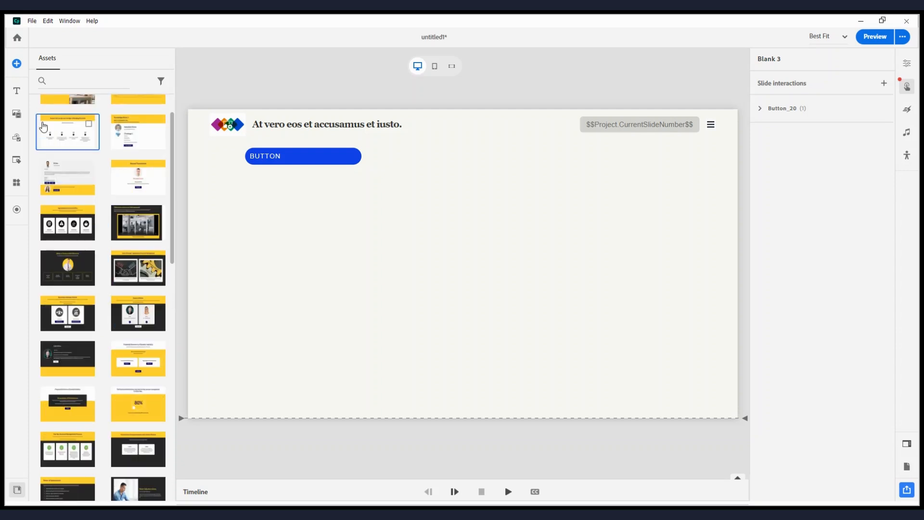
pyautogui.click(40, 110)
pyautogui.click(39, 109)
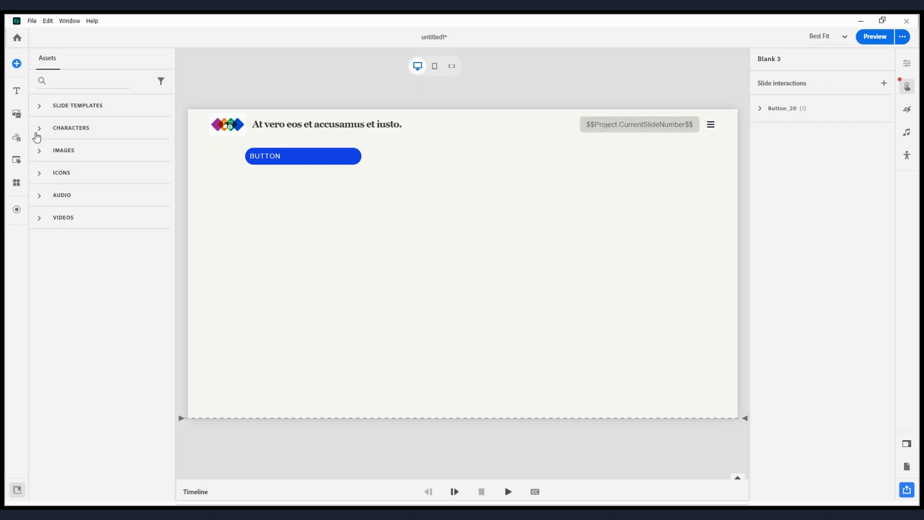
# Open the full collection of characters in the asset library, examine the available people, and collapse the category again
pyautogui.click(36, 135)
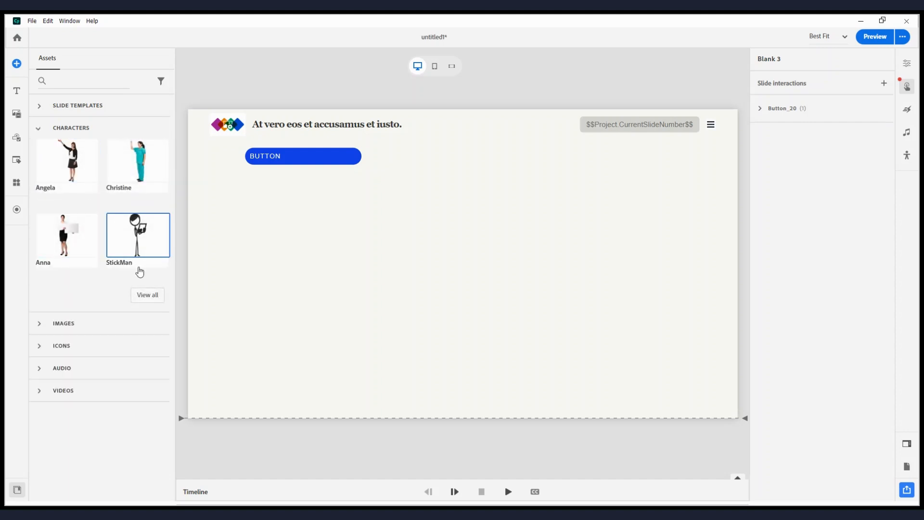
pyautogui.click(143, 301)
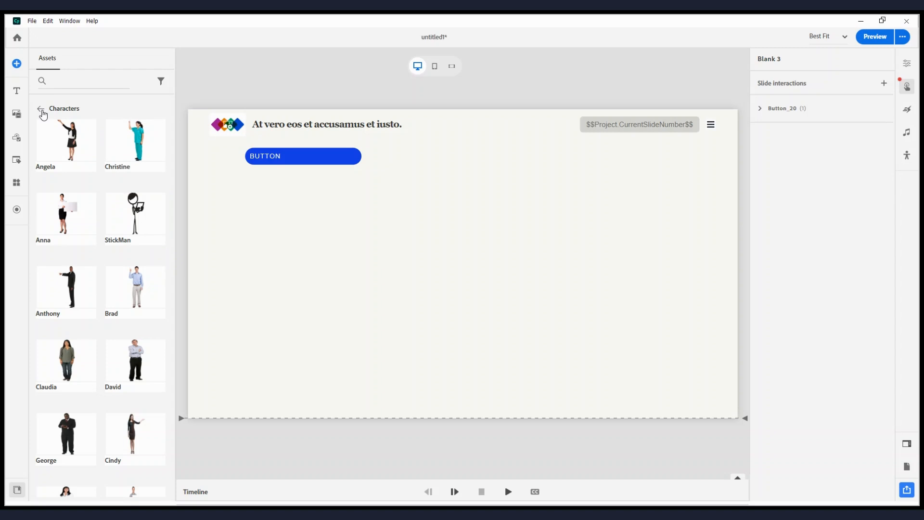
pyautogui.scroll(-5, 65, 222)
pyautogui.scroll(5, 60, 202)
pyautogui.click(40, 108)
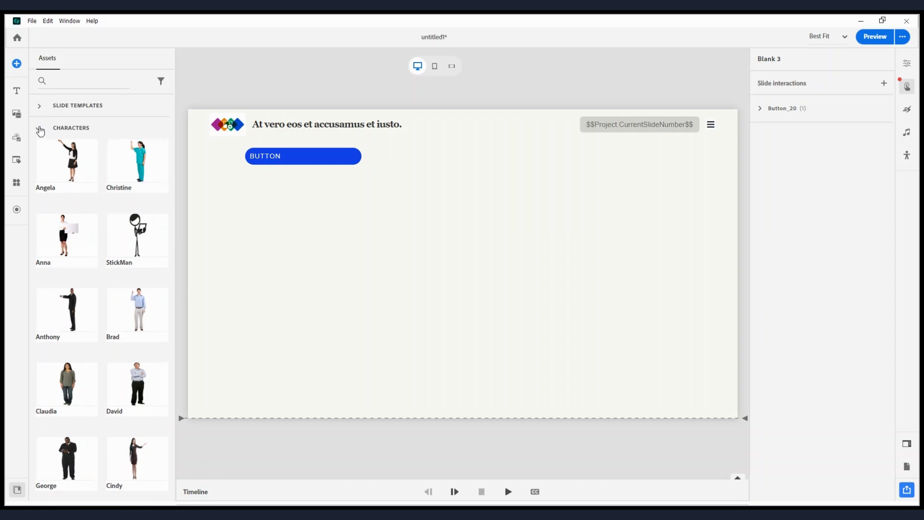
pyautogui.click(39, 130)
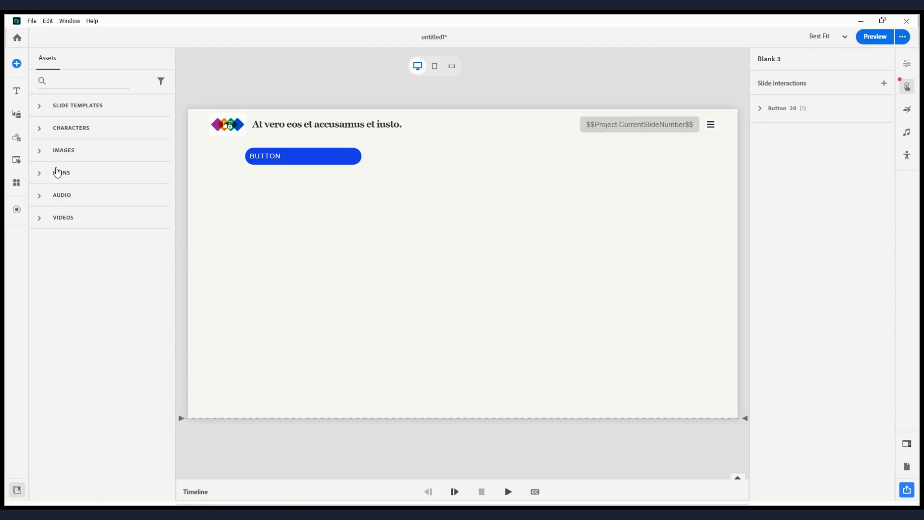
# Examine the library's image, icon, audio and video assets one category after another, leaving all categories collapsed
pyautogui.click(40, 152)
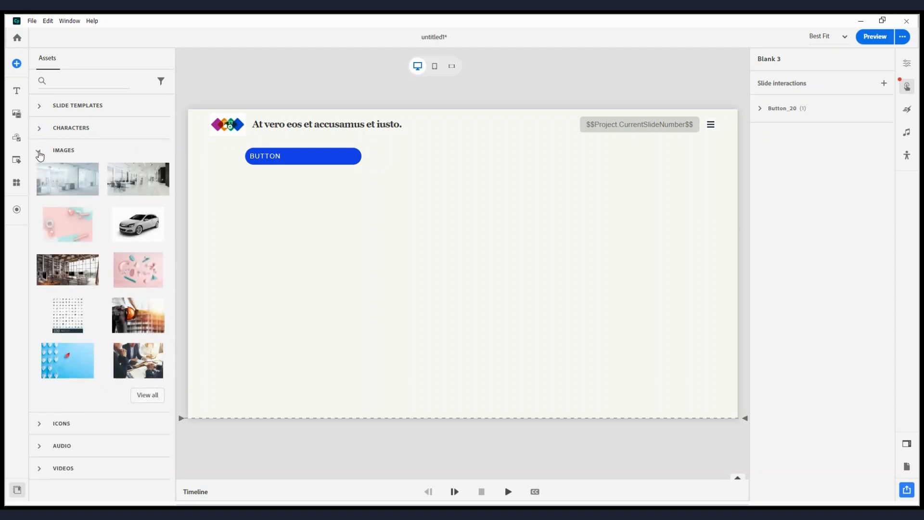
pyautogui.click(40, 181)
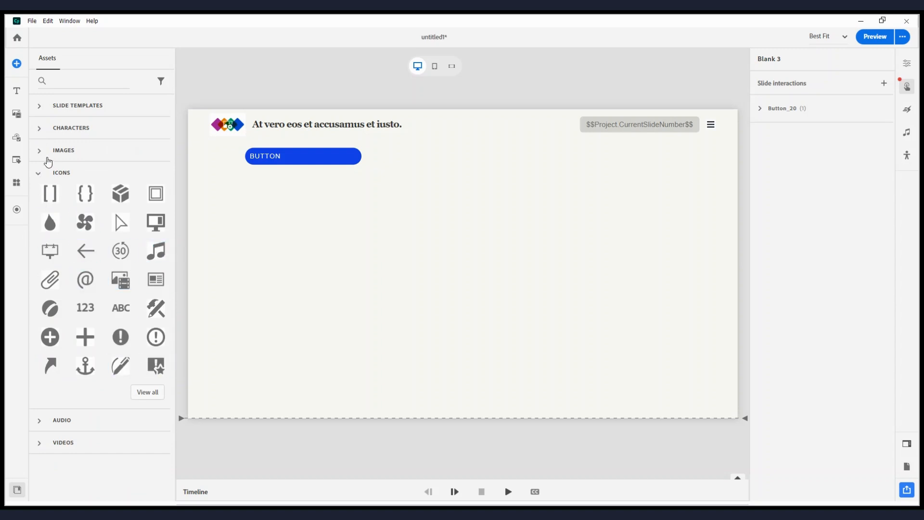
pyautogui.click(42, 177)
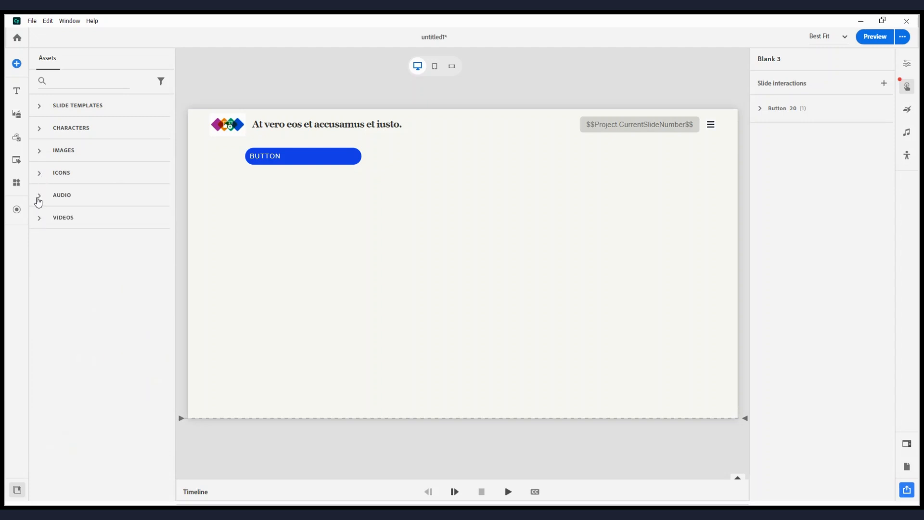
pyautogui.click(38, 200)
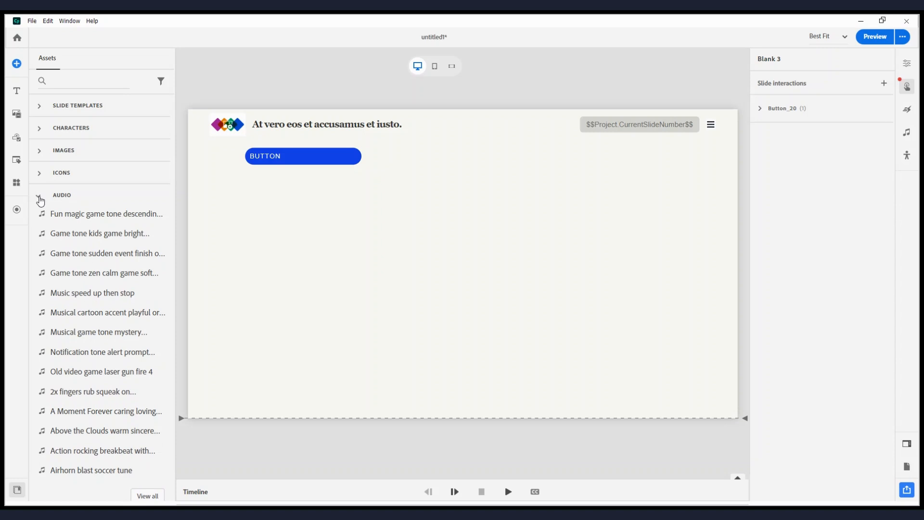
pyautogui.click(40, 200)
pyautogui.click(35, 221)
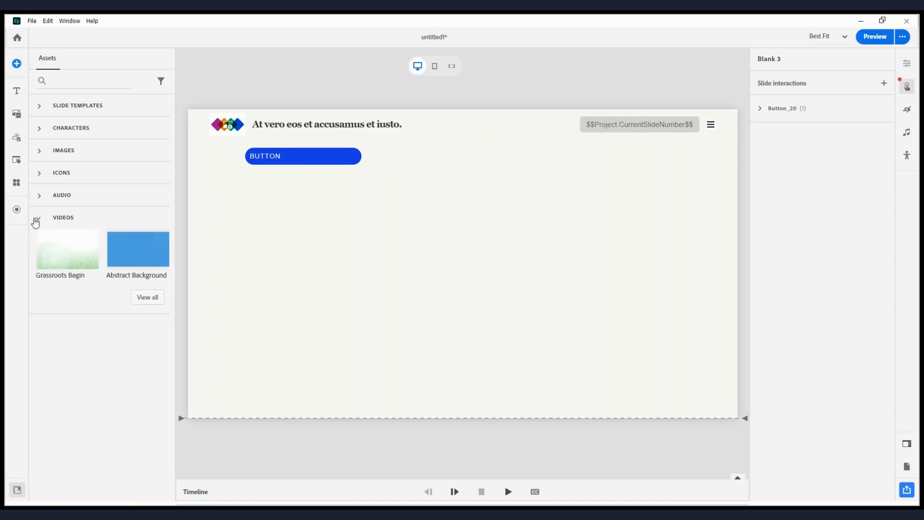
pyautogui.click(36, 220)
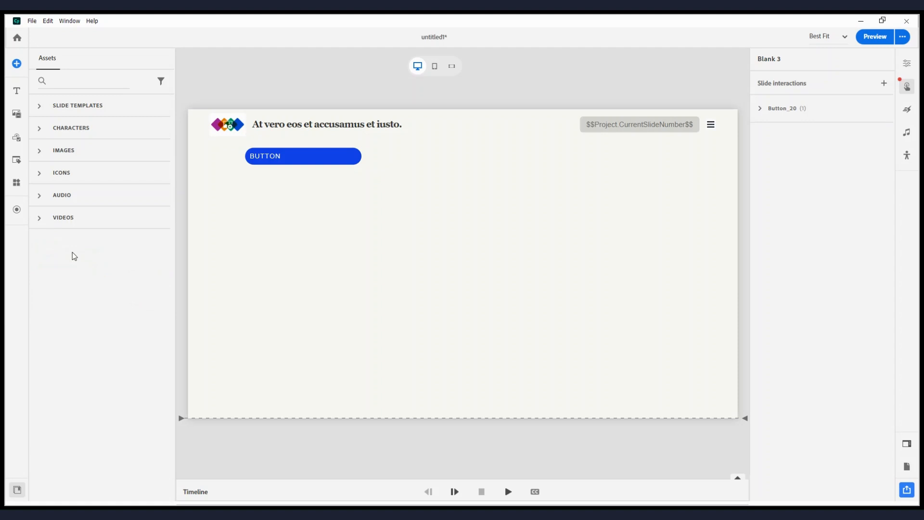
# Check the recording option for a new software simulation without starting a recording
pyautogui.click(22, 212)
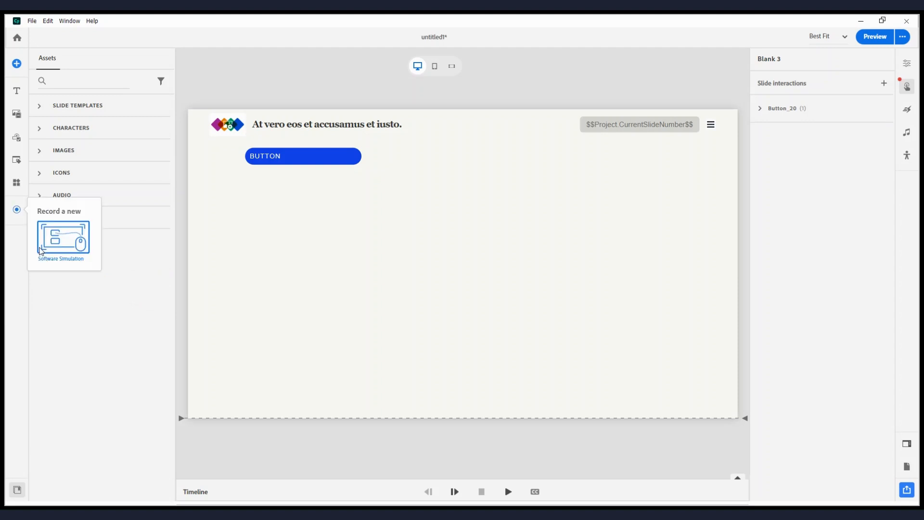
pyautogui.click(111, 307)
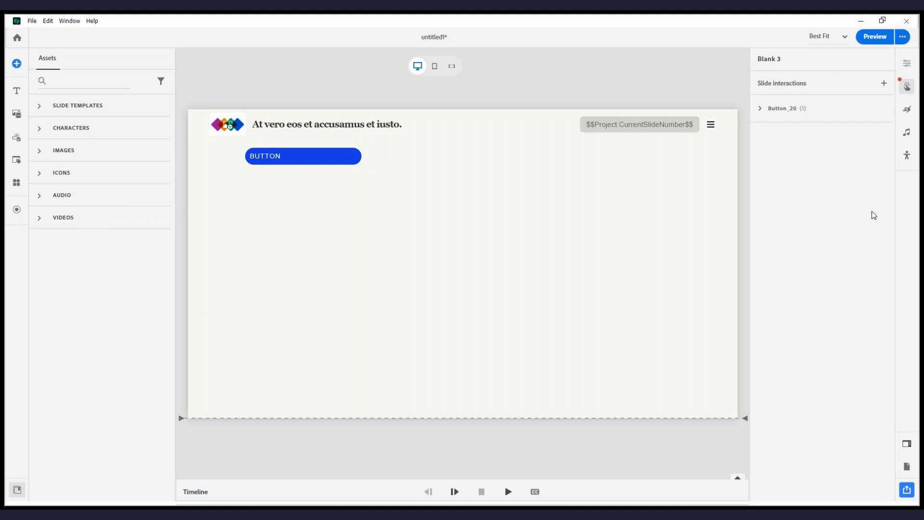
# Show the tab order in the accessibility settings of slide Blank 3, moving Button_20 ahead of Button_4 and back again
pyautogui.click(907, 155)
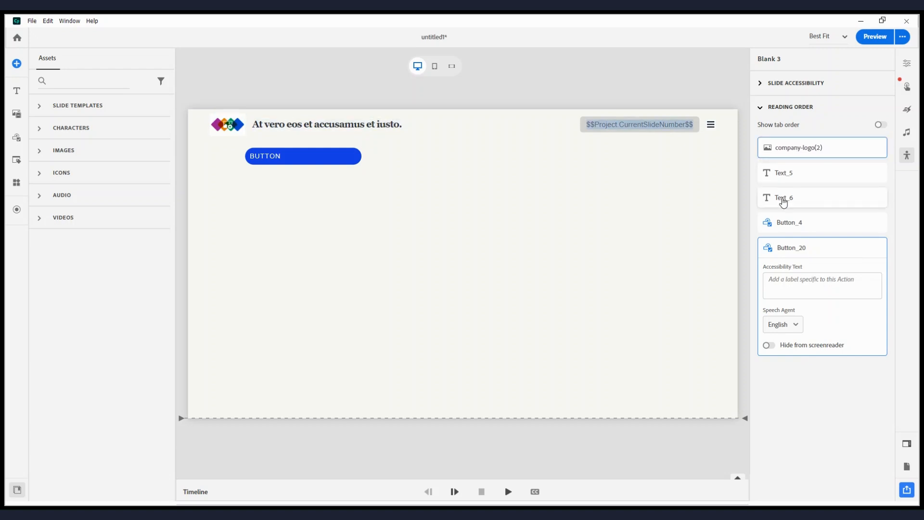
pyautogui.click(880, 125)
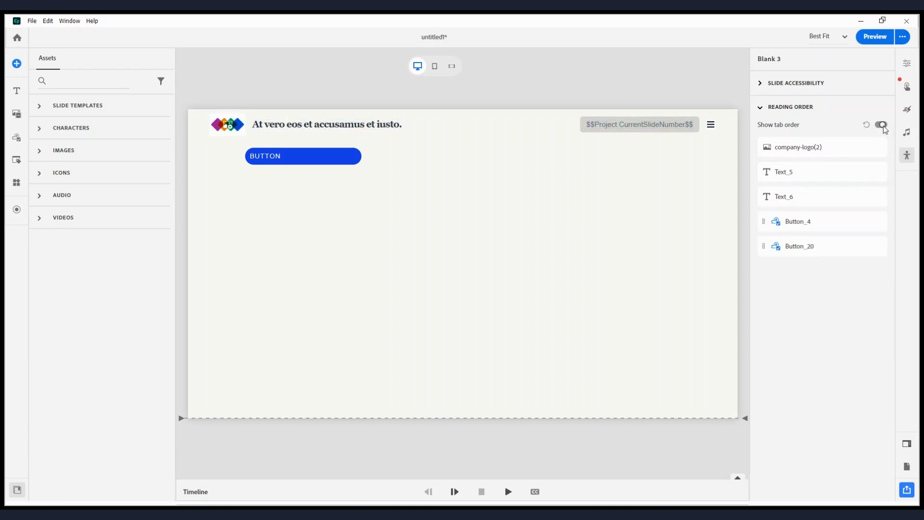
pyautogui.moveTo(788, 149); pyautogui.dragTo(790, 214)
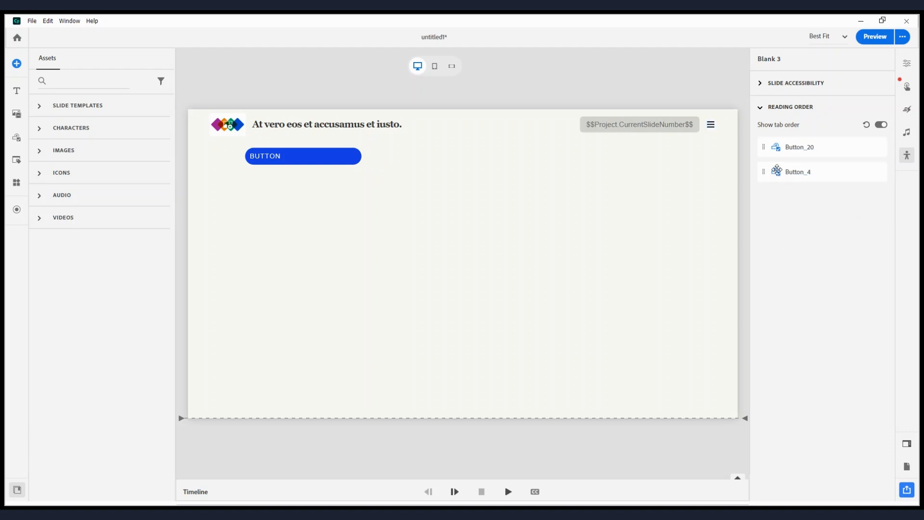
pyautogui.moveTo(773, 170); pyautogui.dragTo(770, 123)
# Return to the slide list, select slide Blank 1, preview the project in the browser, and examine the slide's full content
pyautogui.click(18, 490)
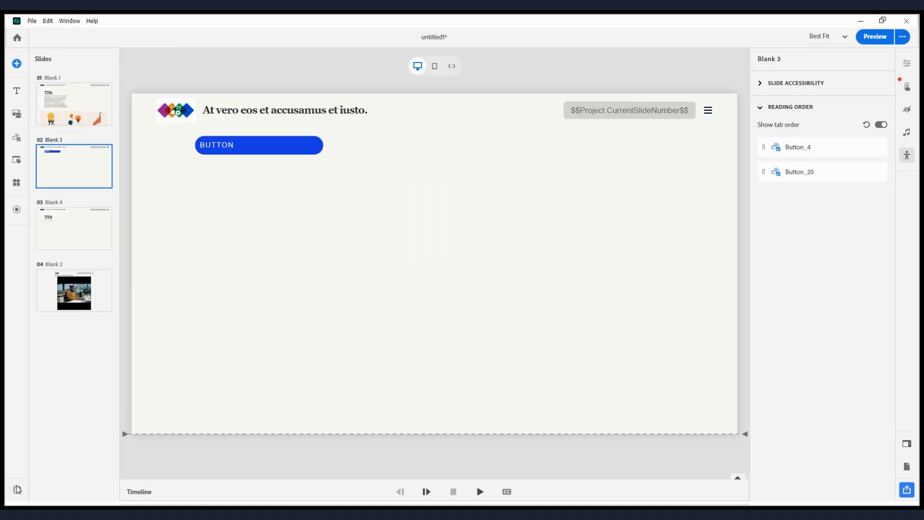
pyautogui.click(66, 124)
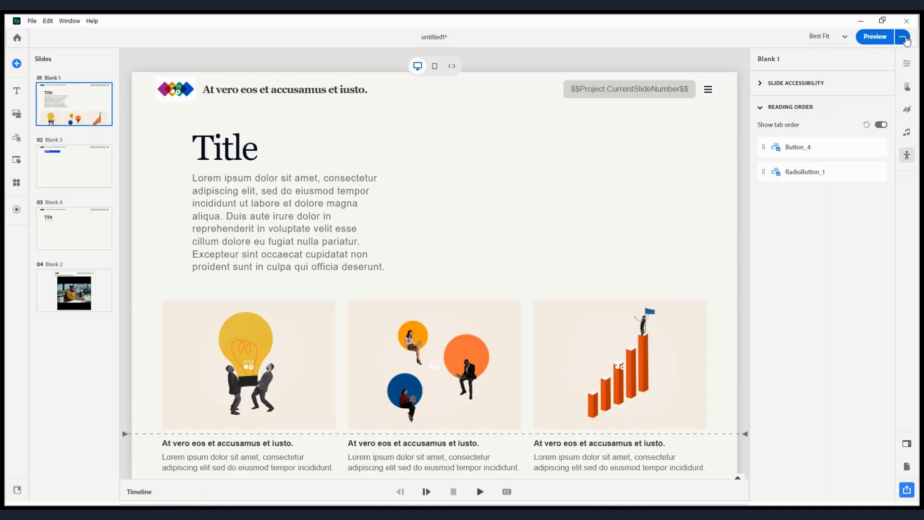
pyautogui.click(866, 41)
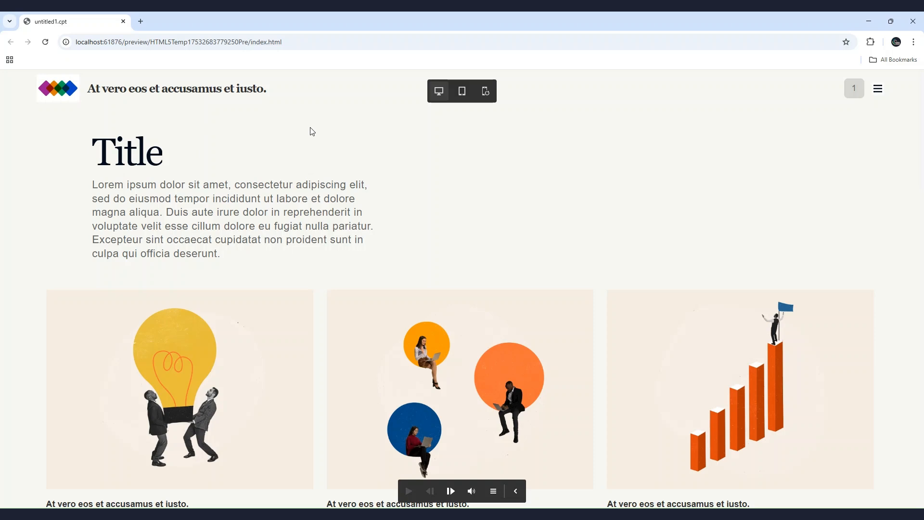
pyautogui.scroll(-1, 339, 149)
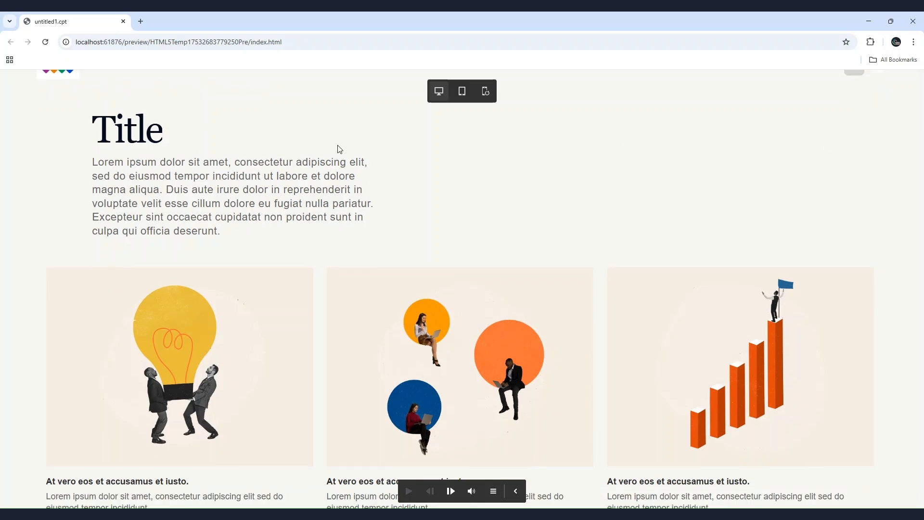
pyautogui.scroll(-15, 372, 250)
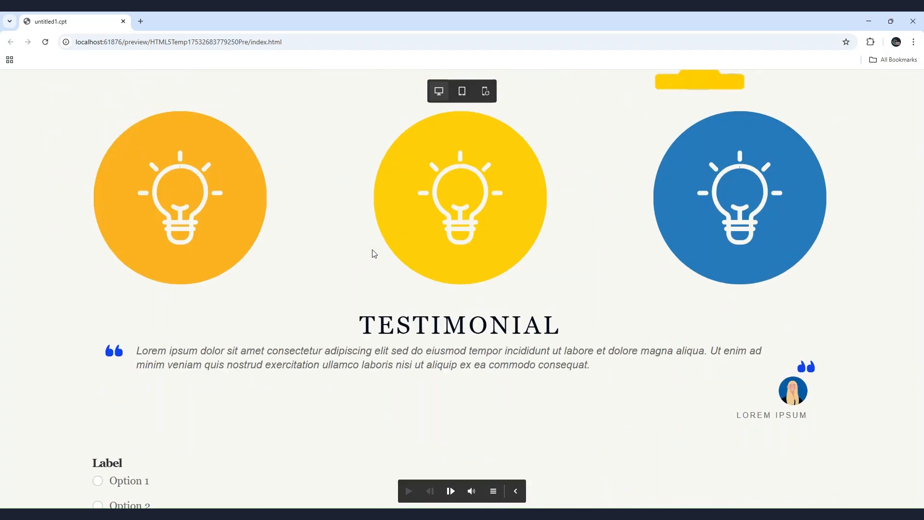
pyautogui.scroll(-6, 375, 252)
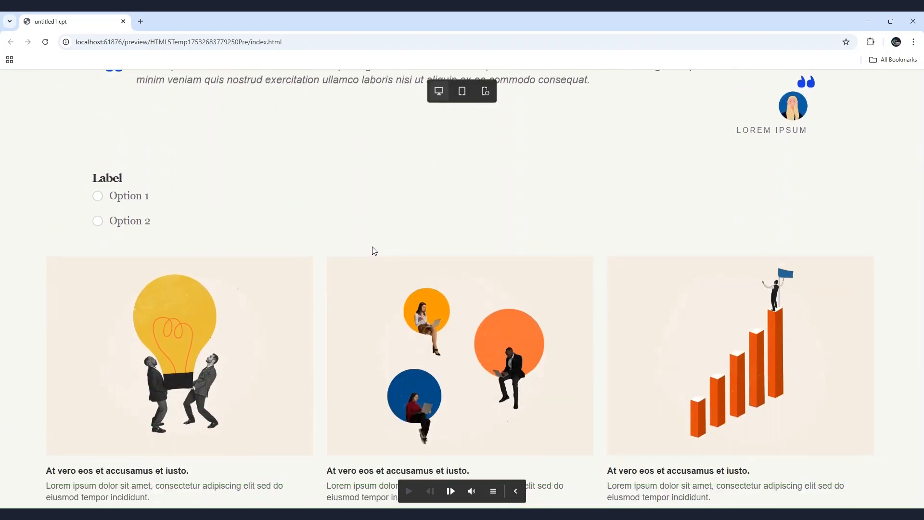
pyautogui.scroll(20, 402, 262)
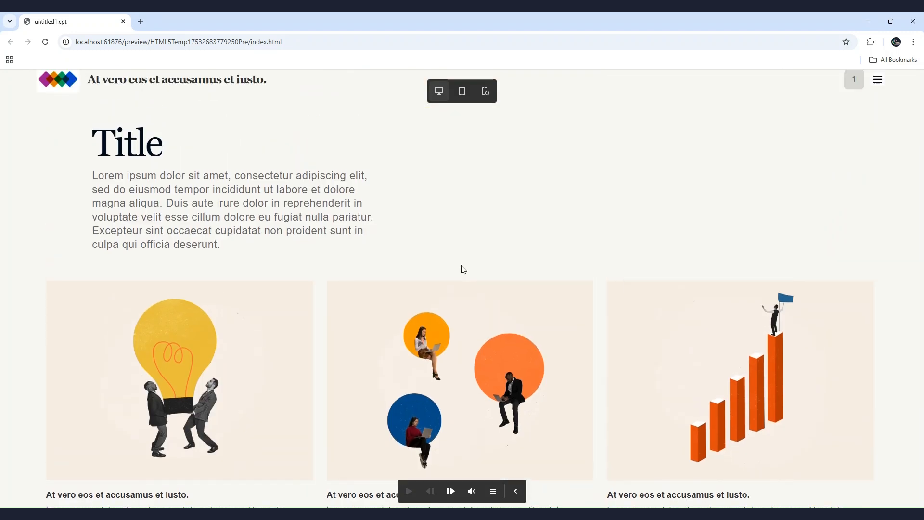
# Use the preview's table of contents to jump to slide Blank 3 and return to slide Blank 1, closing the contents list
pyautogui.click(878, 88)
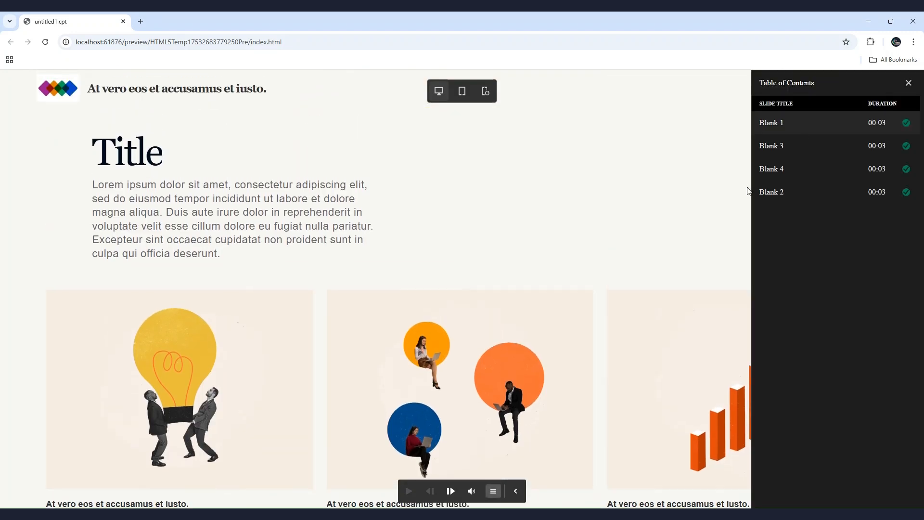
pyautogui.click(777, 147)
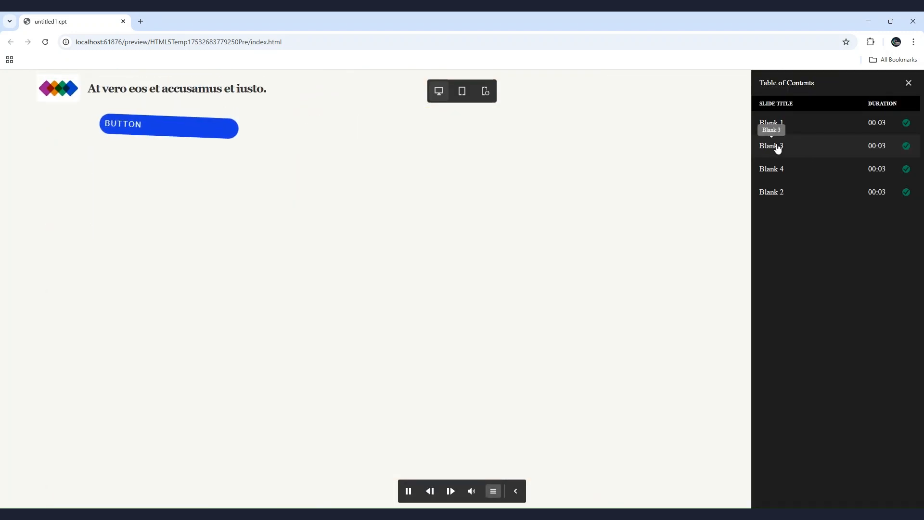
pyautogui.click(906, 86)
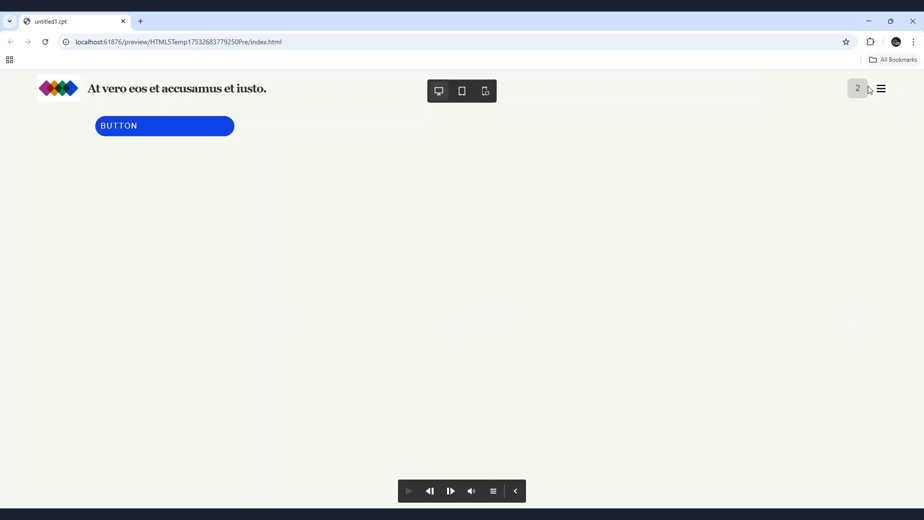
pyautogui.click(881, 89)
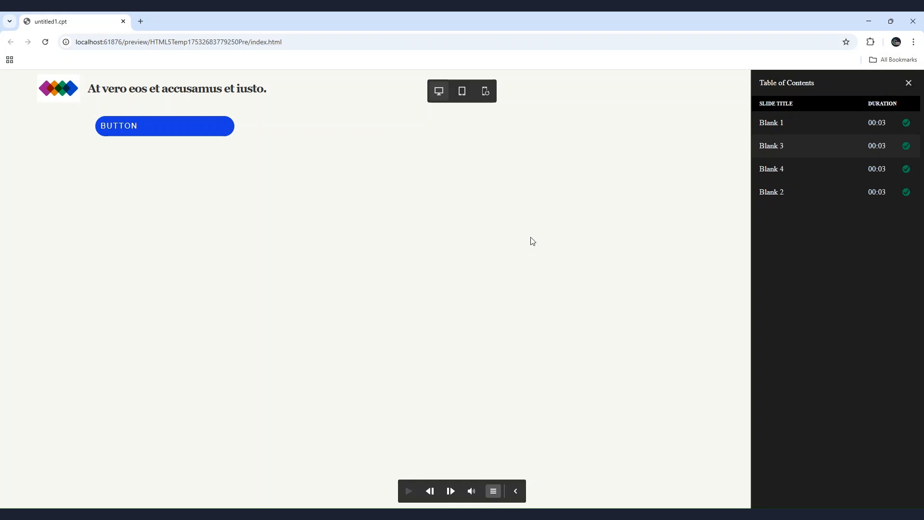
pyautogui.click(909, 84)
# Examine the content of slide Blank 1 in the desktop preview, and compare it in the mobile and tablet layouts
pyautogui.scroll(-14, 298, 348)
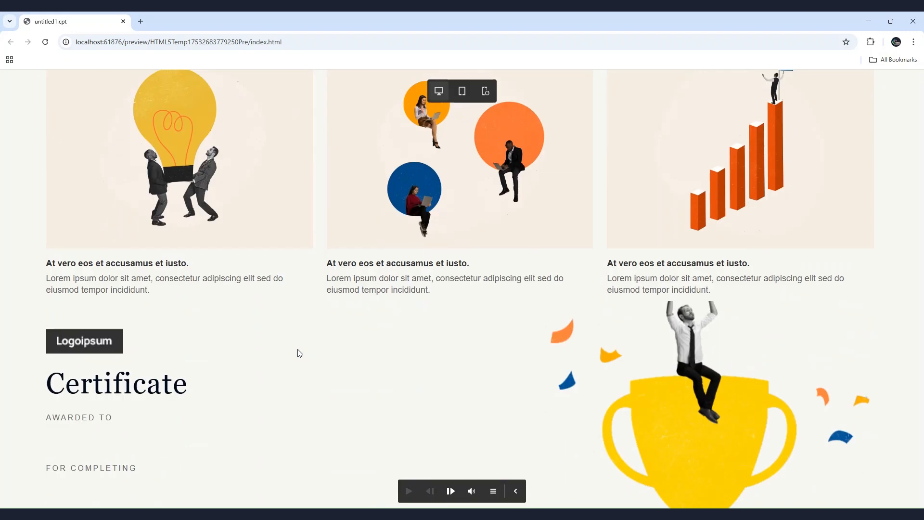
pyautogui.scroll(-8, 326, 348)
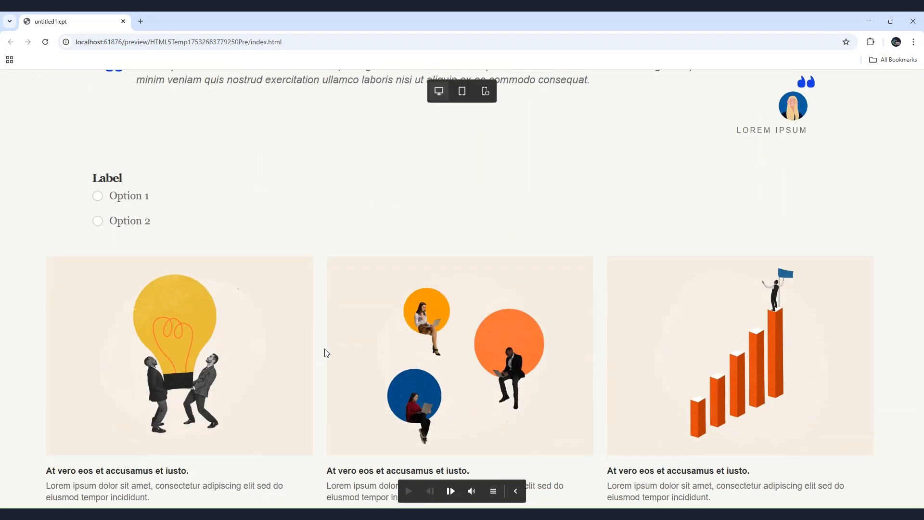
pyautogui.scroll(6, 325, 352)
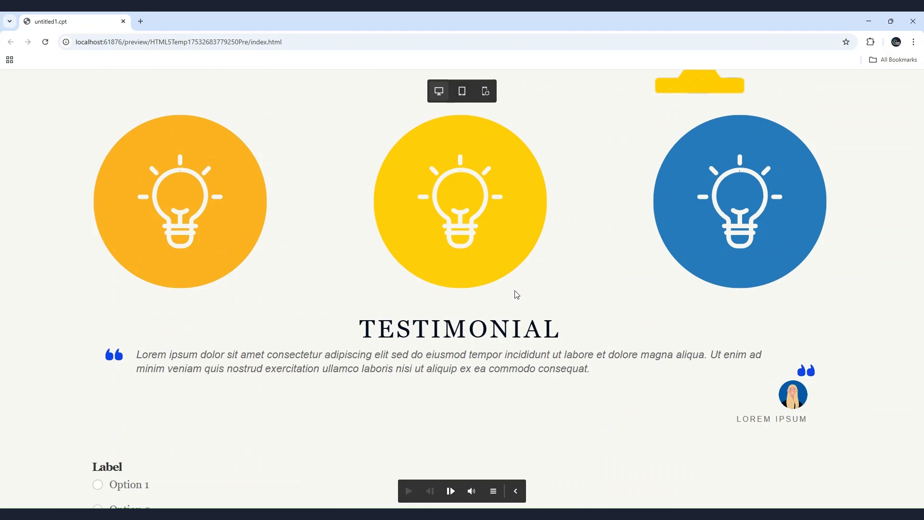
pyautogui.scroll(10, 517, 294)
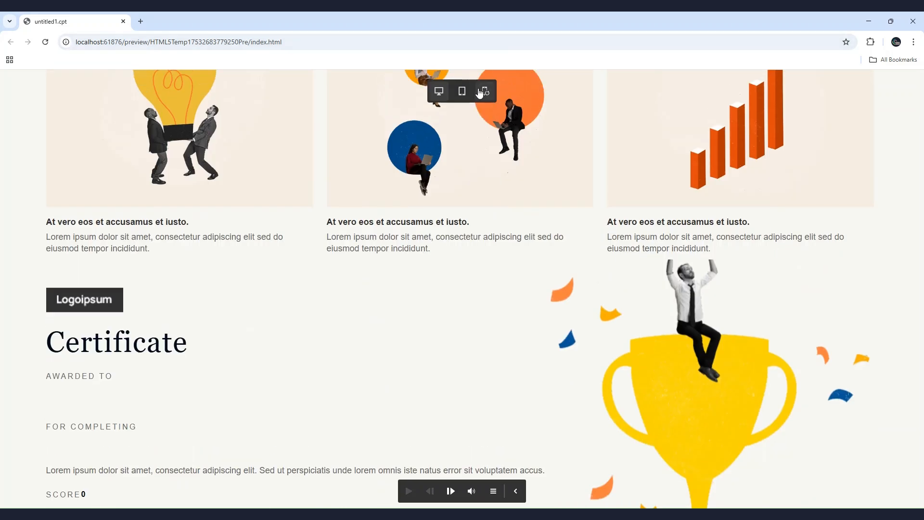
pyautogui.click(479, 93)
pyautogui.click(465, 93)
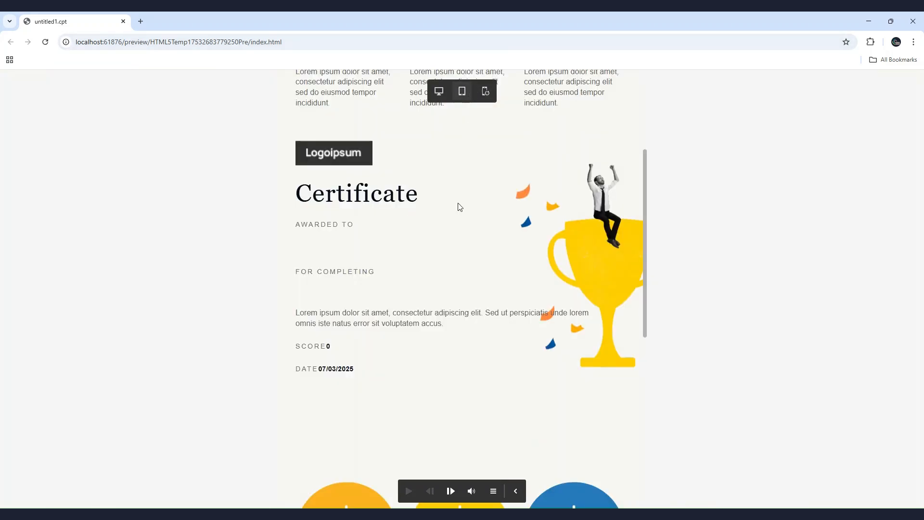
# Finish reviewing slide Blank 1 in the tablet preview, and examine its full content in the editor's mobile layout
pyautogui.scroll(6, 456, 233)
pyautogui.scroll(-10, 456, 233)
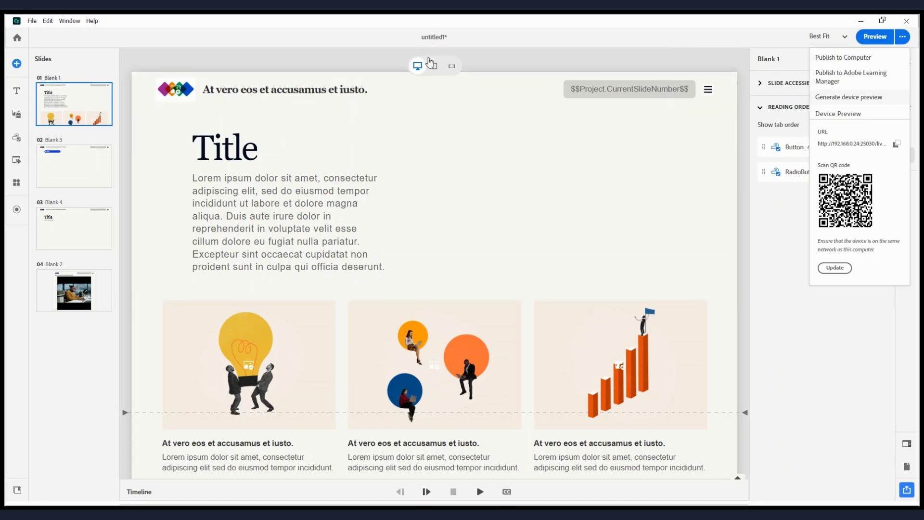
pyautogui.click(453, 67)
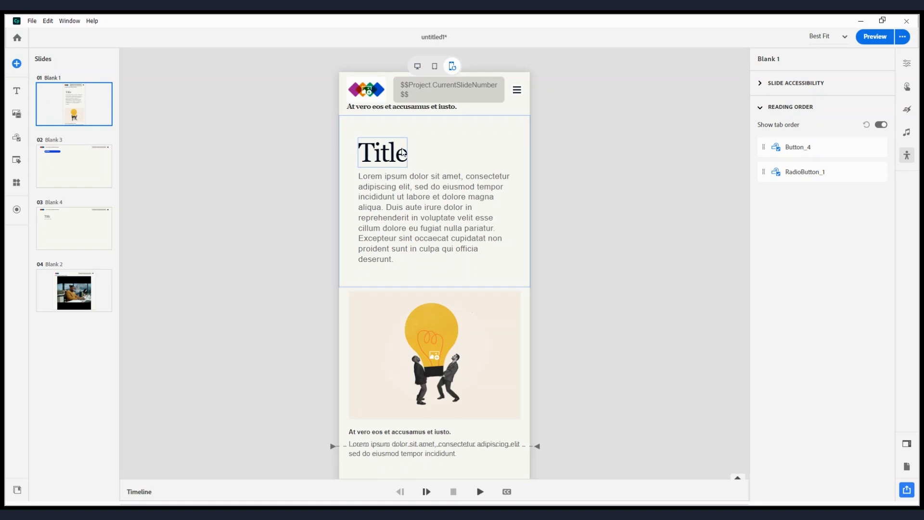
pyautogui.scroll(-15, 403, 153)
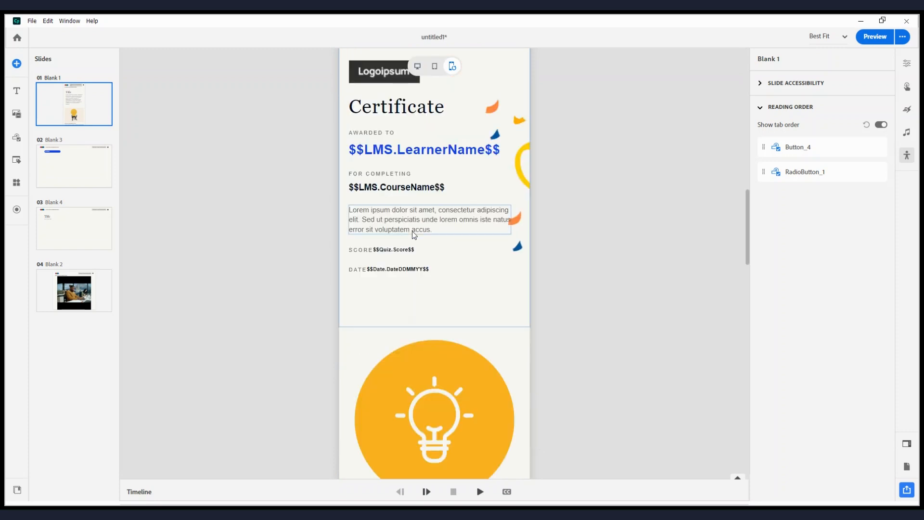
pyautogui.scroll(-6, 412, 231)
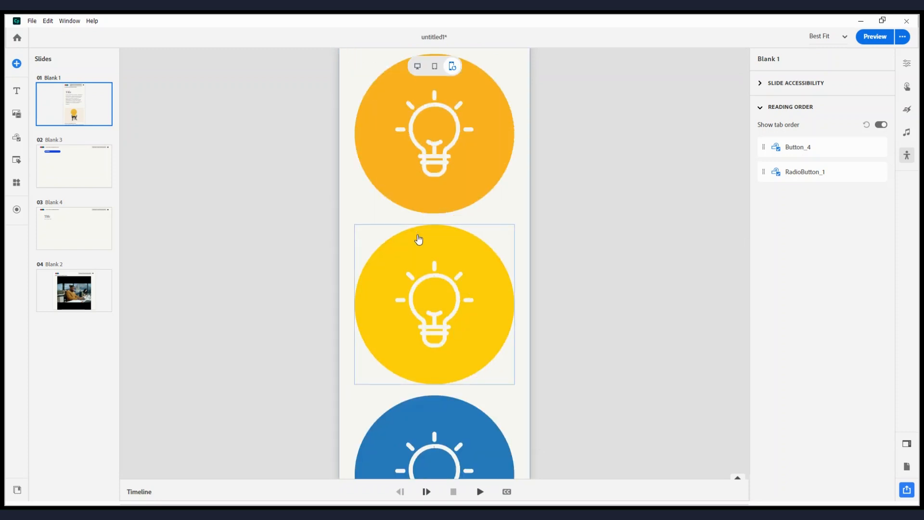
pyautogui.scroll(-7, 419, 240)
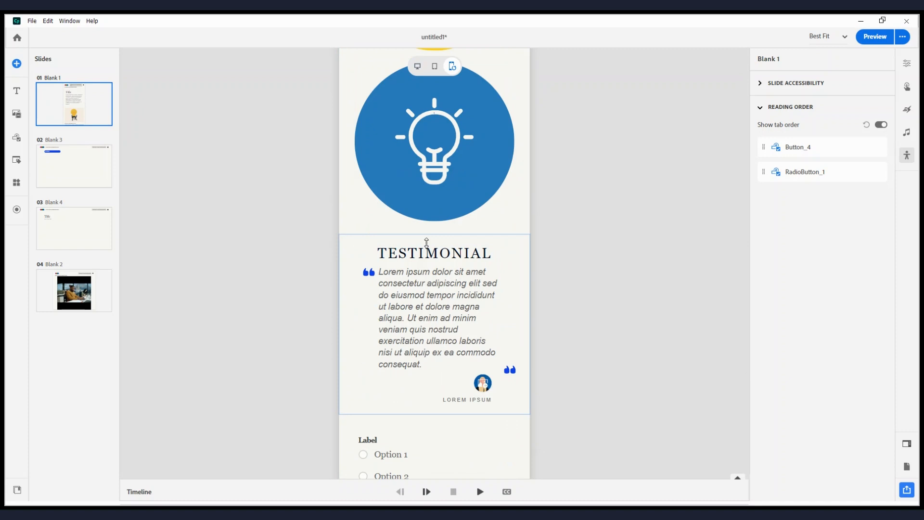
pyautogui.scroll(10, 615, 207)
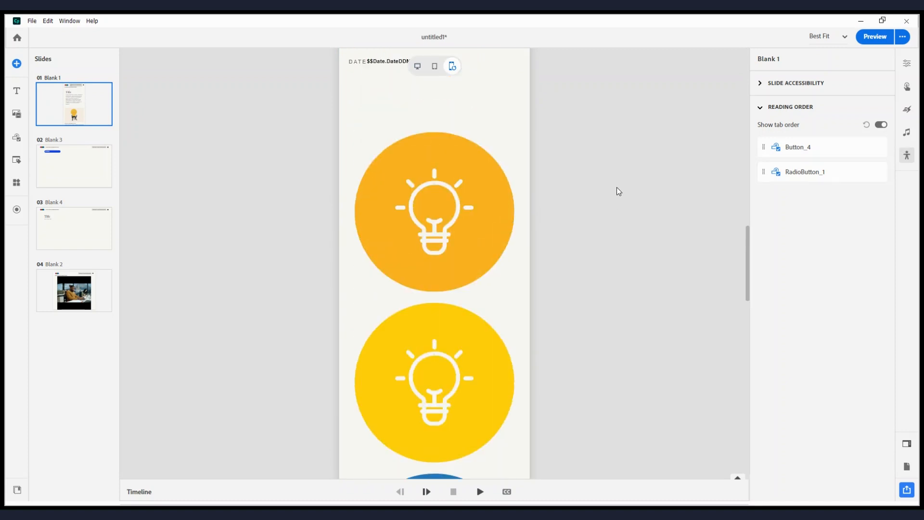
pyautogui.scroll(6, 616, 188)
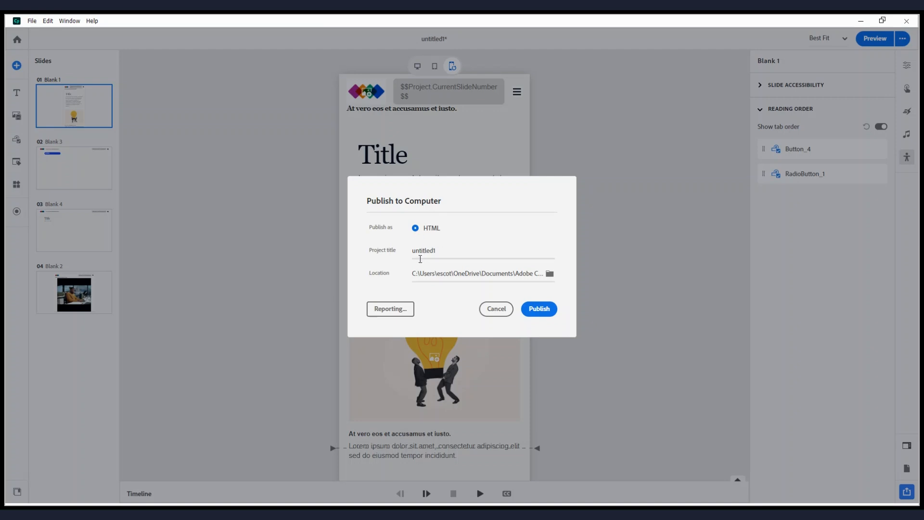
# Open the reporting preferences from the Publish to Computer settings, and examine the available standards and the SCORM 2004 configuration
pyautogui.click(402, 310)
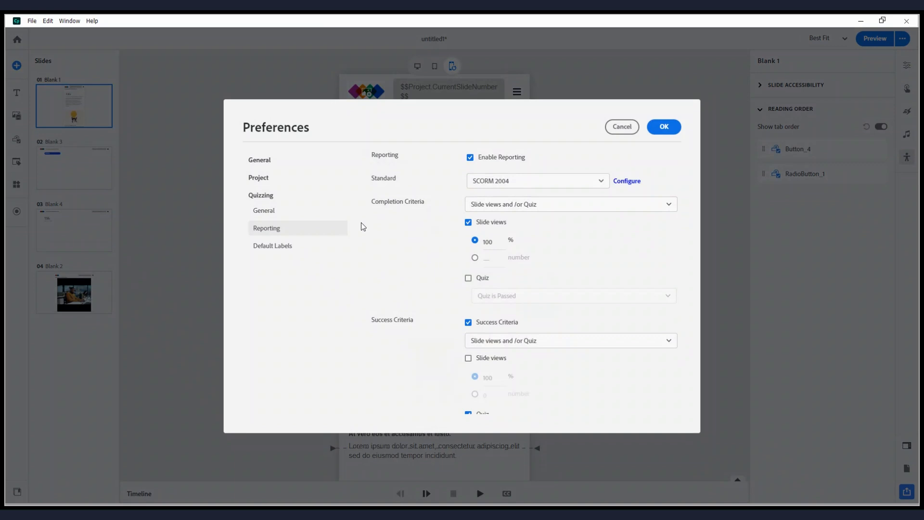
pyautogui.click(514, 185)
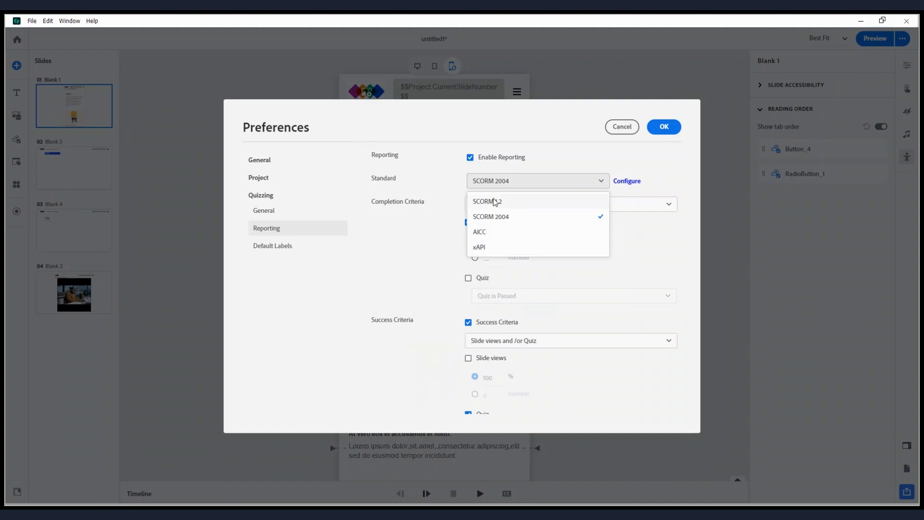
pyautogui.click(378, 236)
pyautogui.click(626, 183)
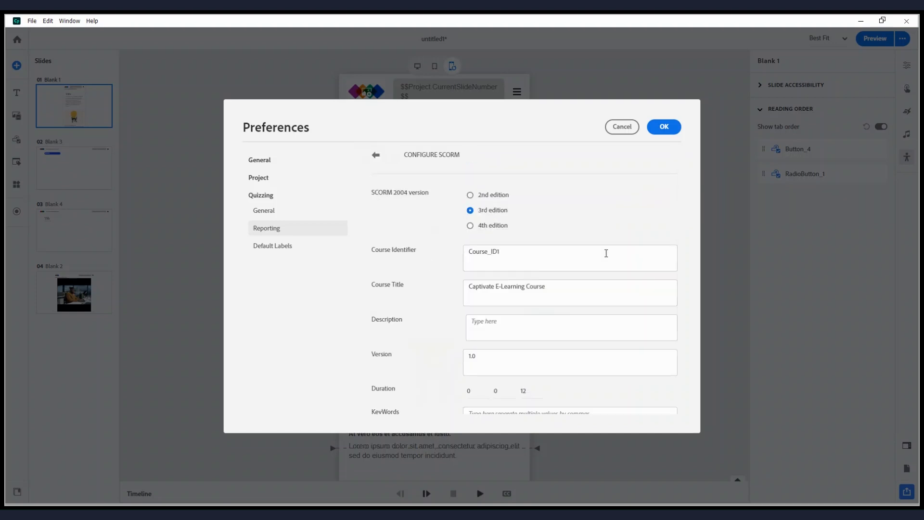
pyautogui.scroll(-2, 466, 231)
pyautogui.scroll(2, 477, 273)
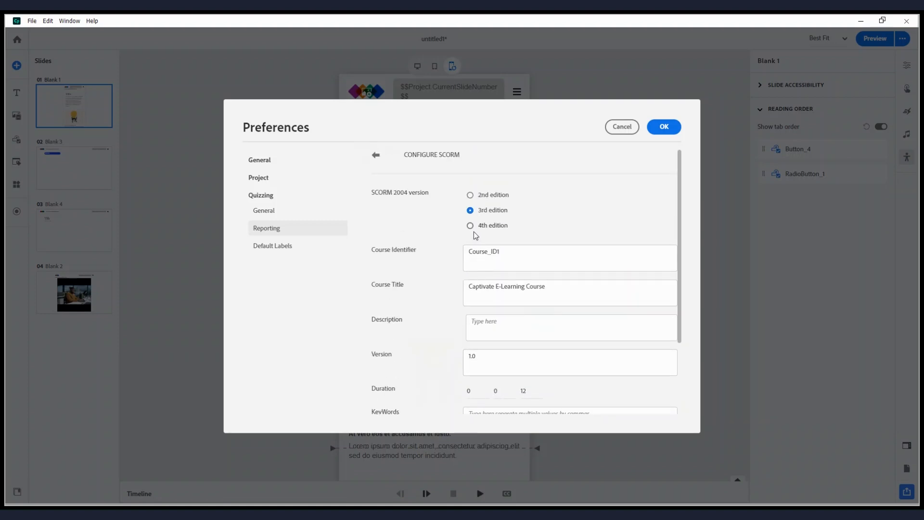
pyautogui.scroll(-1, 476, 235)
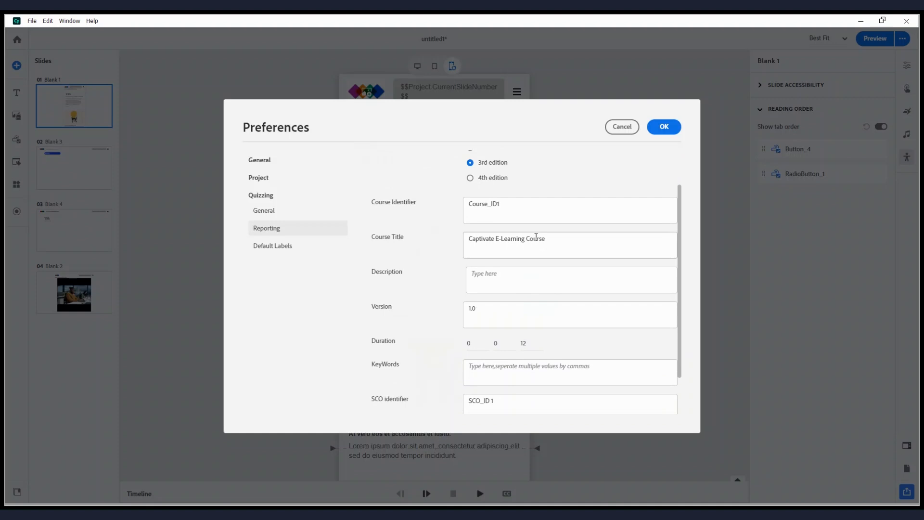
pyautogui.scroll(-1, 536, 236)
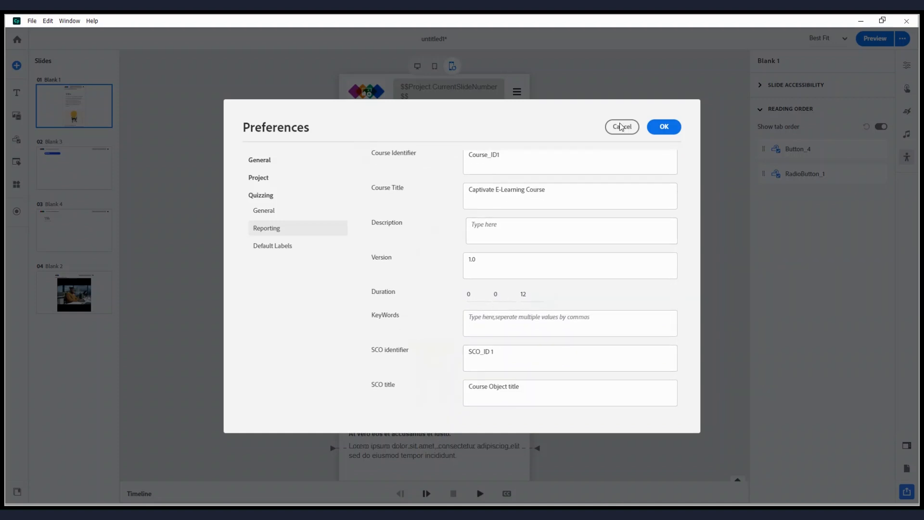
# Examine the general quizzing preferences, including the mandate options and the settings for review, buttons and progress
pyautogui.click(270, 214)
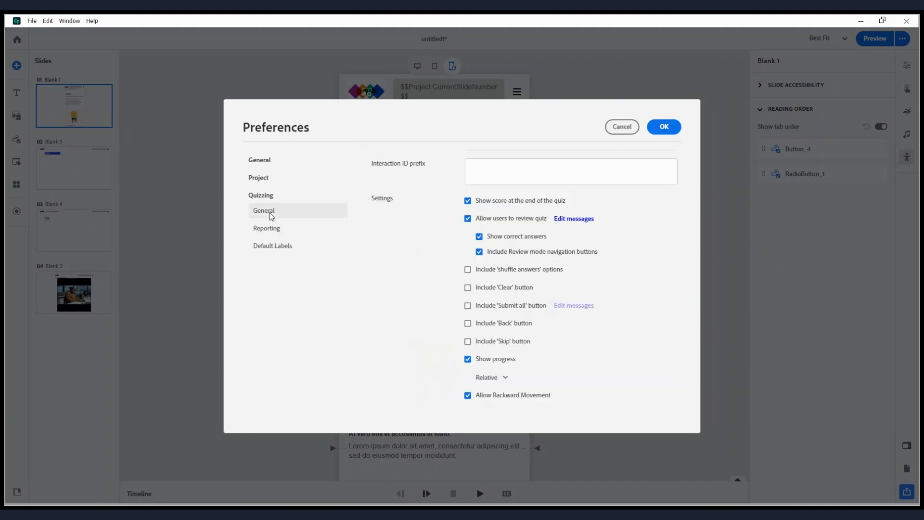
pyautogui.scroll(2, 542, 288)
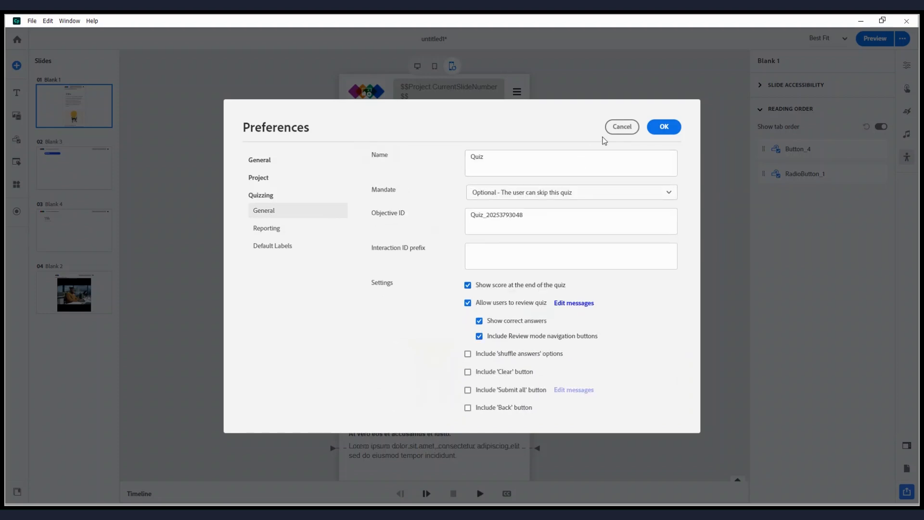
pyautogui.click(482, 193)
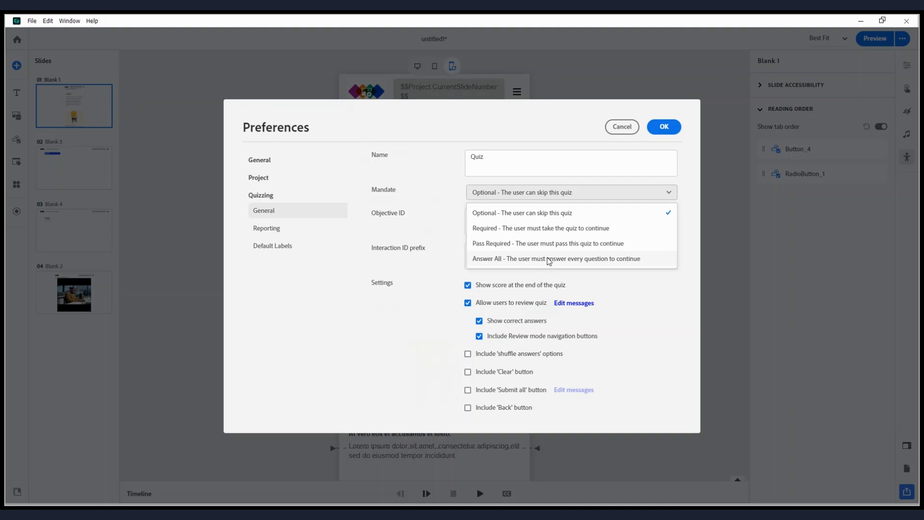
pyautogui.click(433, 211)
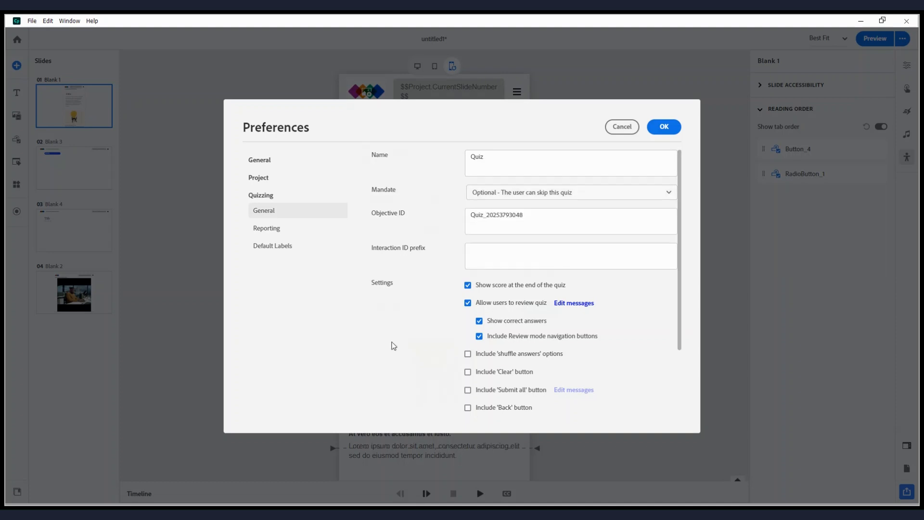
pyautogui.scroll(-3, 394, 346)
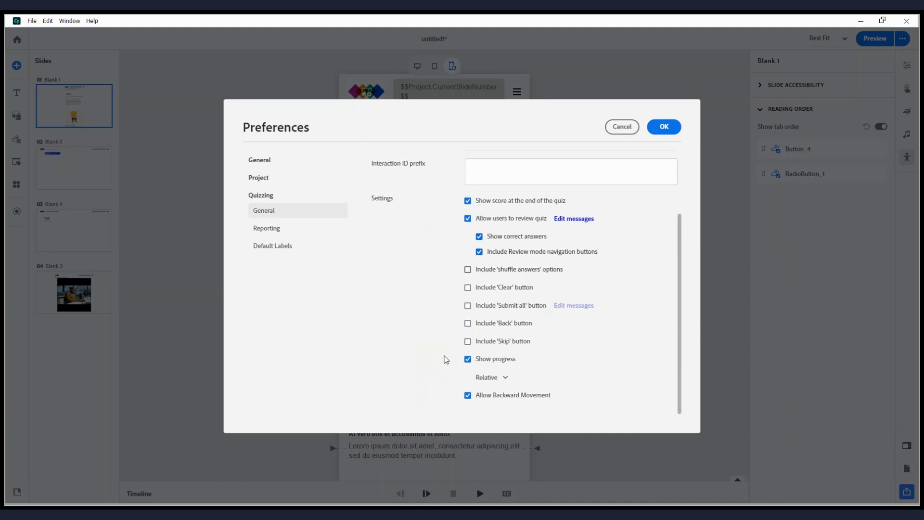
# Examine the completion criteria choices in the reporting preferences and the default quiz labels
pyautogui.click(288, 230)
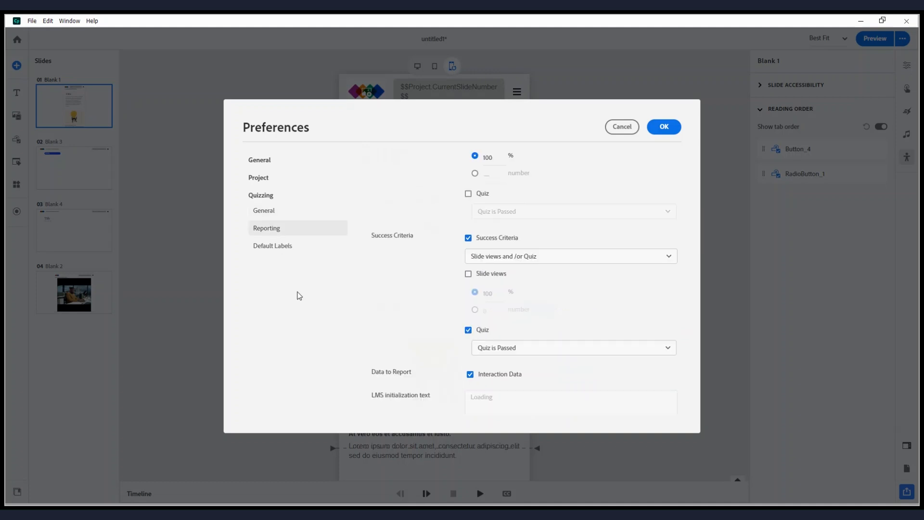
pyautogui.scroll(3, 521, 291)
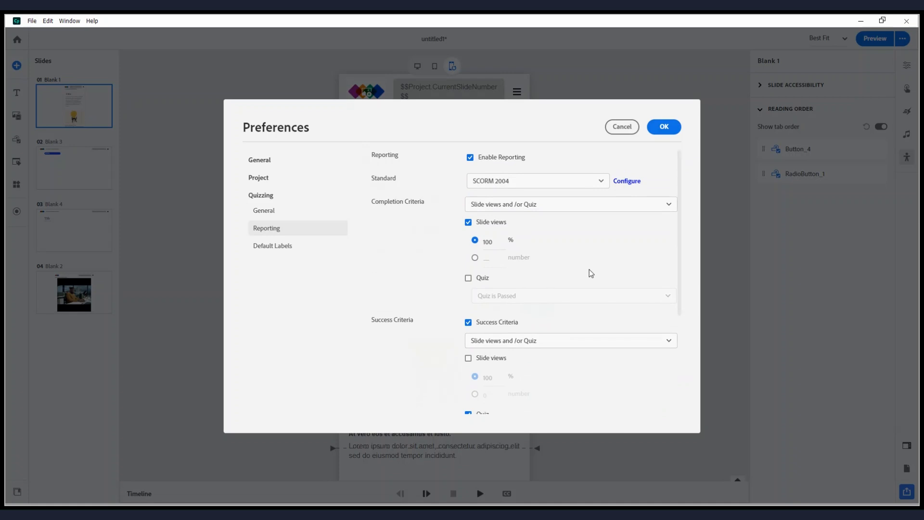
pyautogui.click(496, 204)
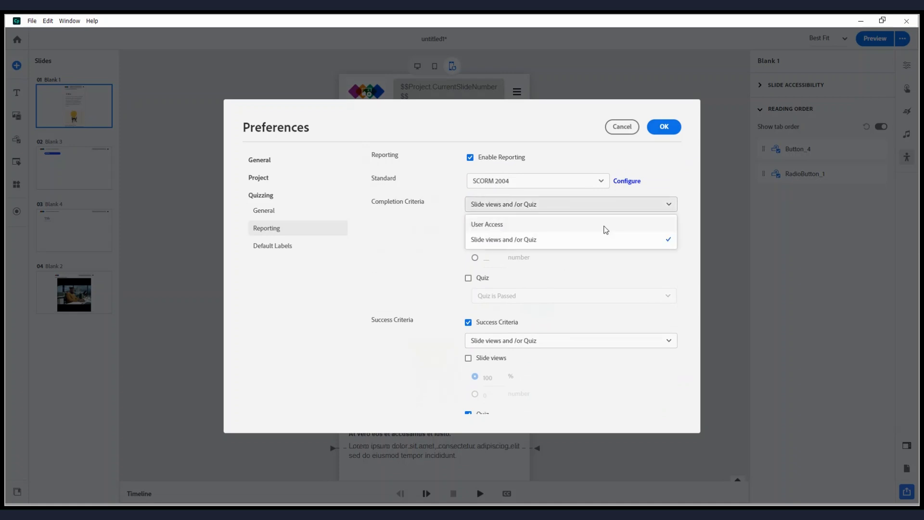
pyautogui.click(342, 246)
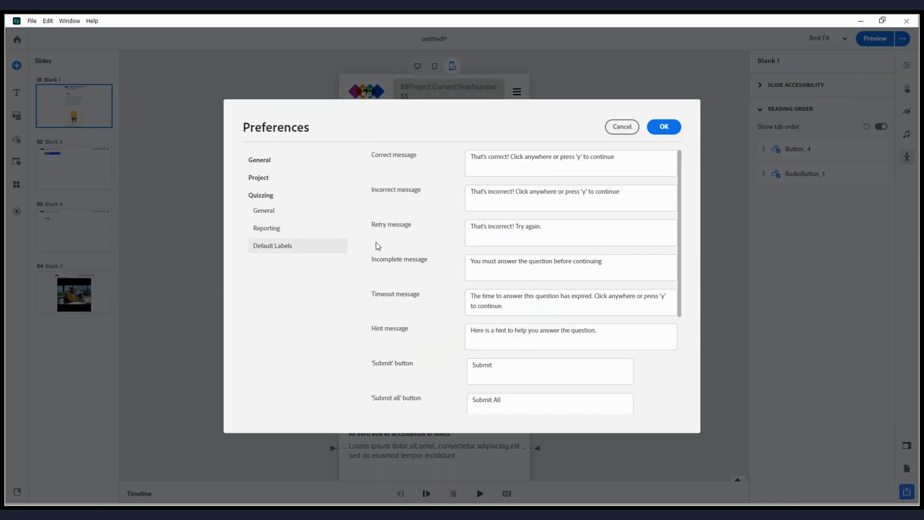
# Turn off the Quiz option under the success criteria in the reporting preferences
pyautogui.click(293, 233)
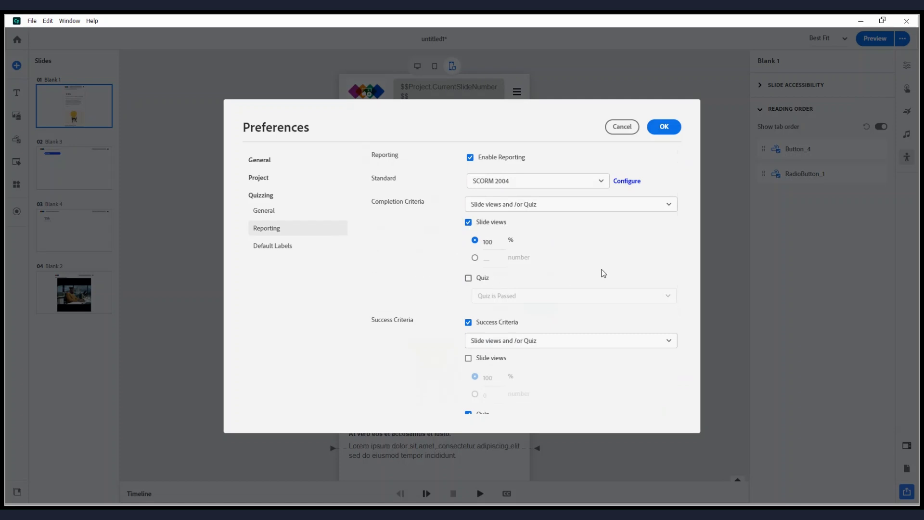
pyautogui.scroll(-1, 604, 273)
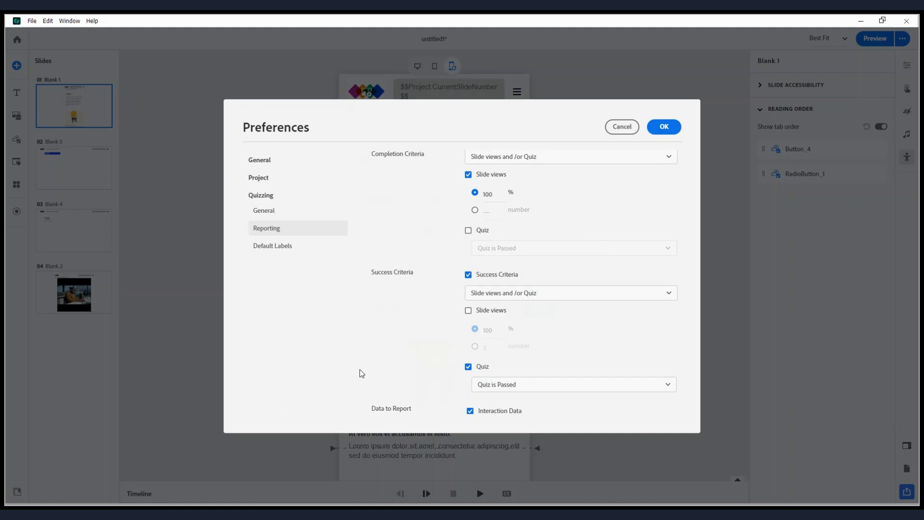
pyautogui.click(468, 368)
# Review the project information, publishing, general quizzing and reporting preferences, and close the preferences without saving
pyautogui.click(261, 180)
pyautogui.scroll(2, 609, 328)
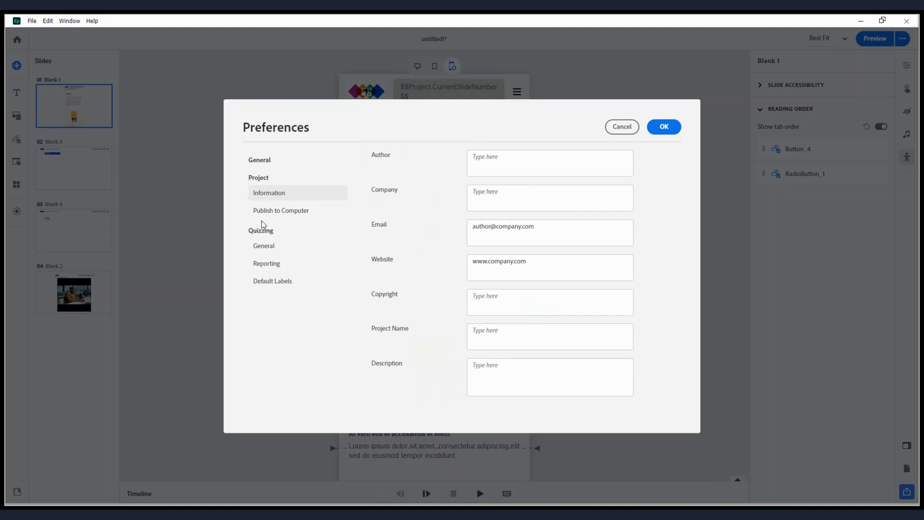
pyautogui.click(273, 212)
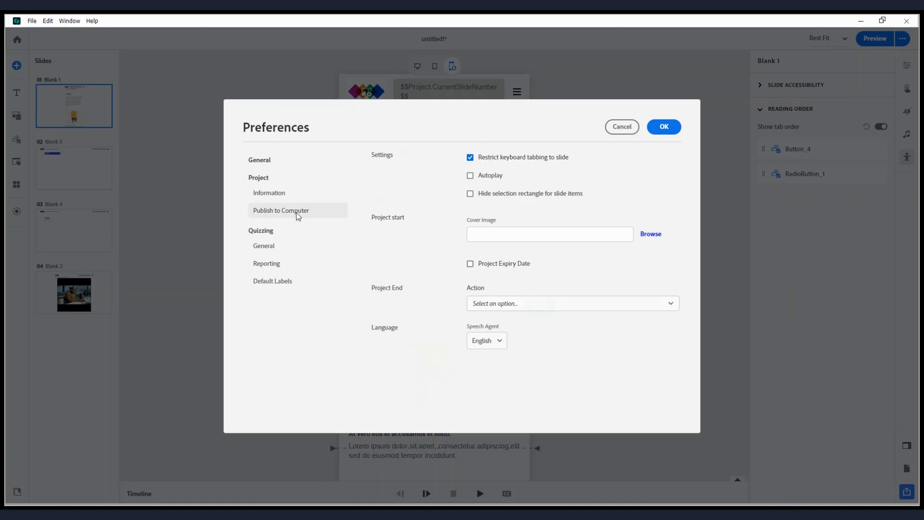
pyautogui.click(264, 251)
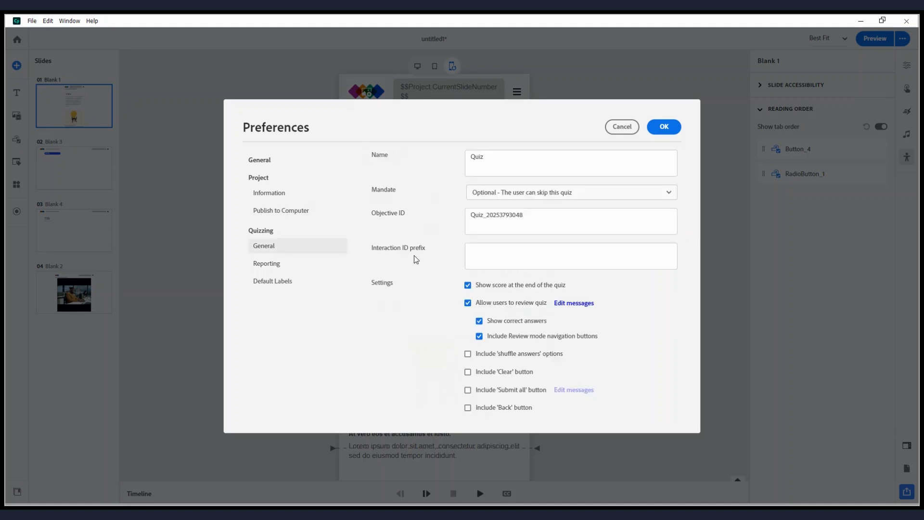
pyautogui.click(275, 269)
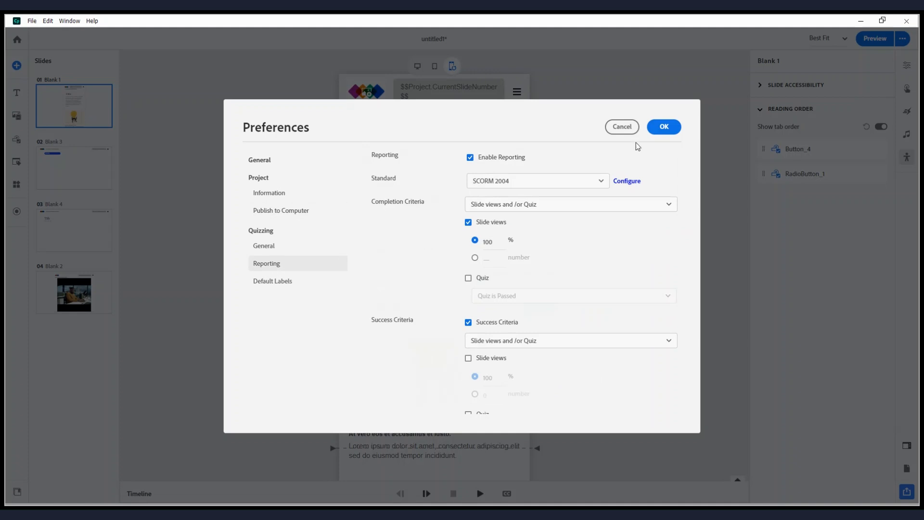
pyautogui.click(624, 127)
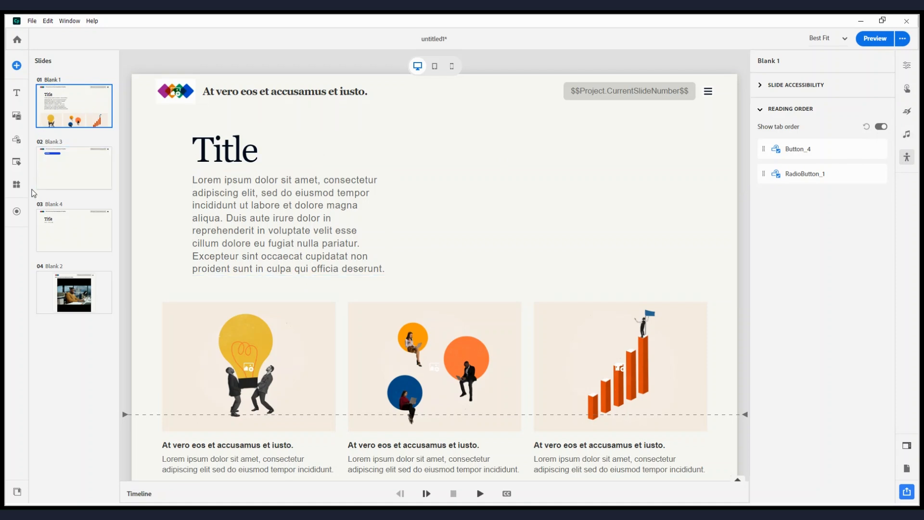
# View slides Blank 4 and Blank 3 in the editor, and return to slide Blank 1
pyautogui.click(74, 238)
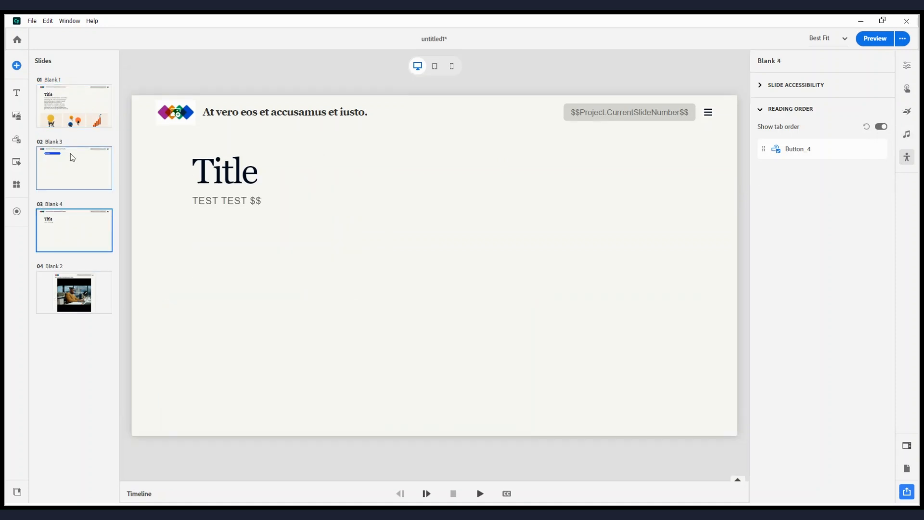
pyautogui.click(72, 157)
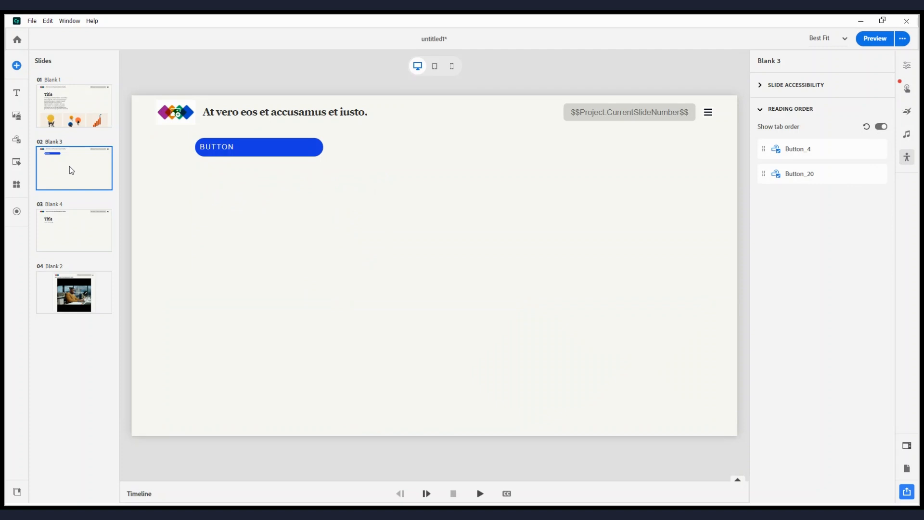
pyautogui.click(14, 99)
pyautogui.click(85, 114)
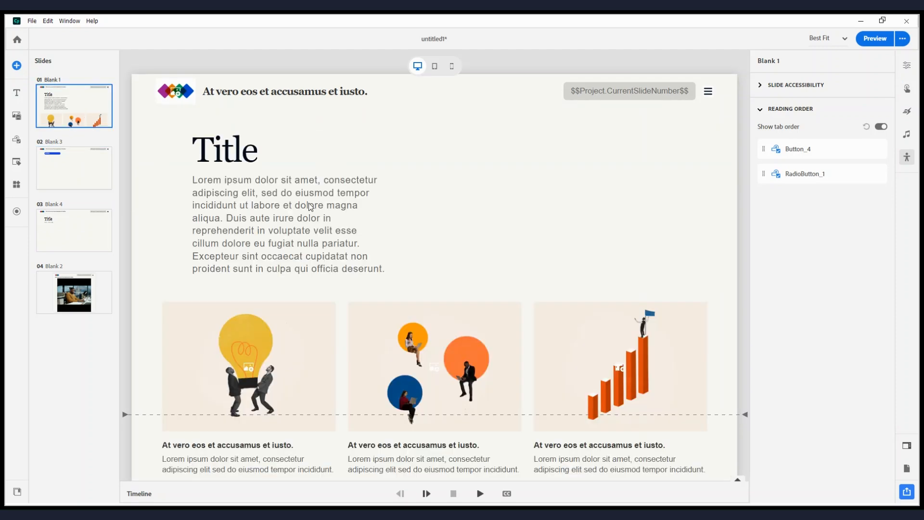
# Look through slide Blank 1 and check the editing commands offered for its title block, leaving the block as it is
pyautogui.scroll(-5, 348, 223)
pyautogui.rightClick(349, 219)
pyautogui.scroll(5, 349, 219)
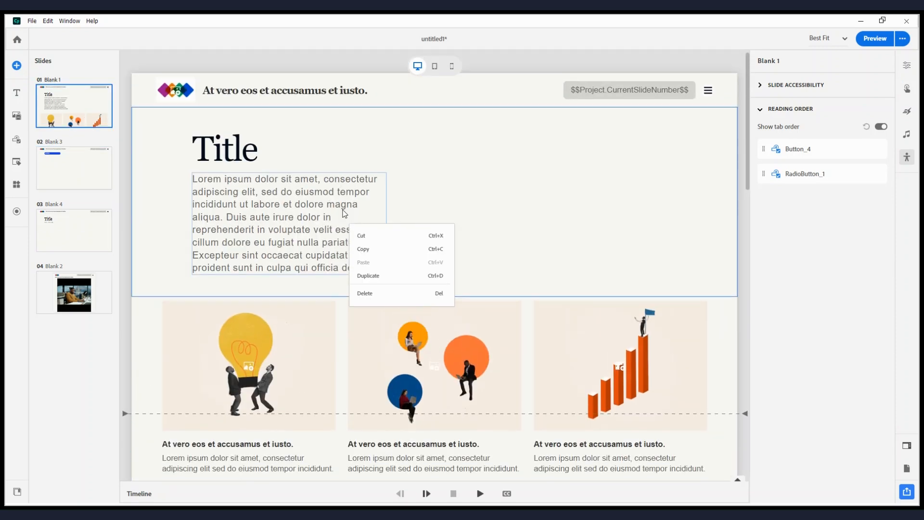
pyautogui.click(258, 64)
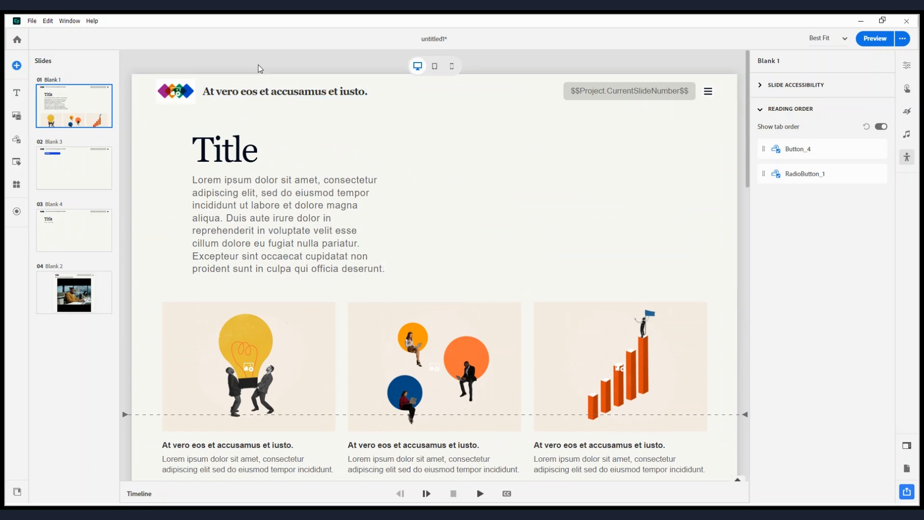